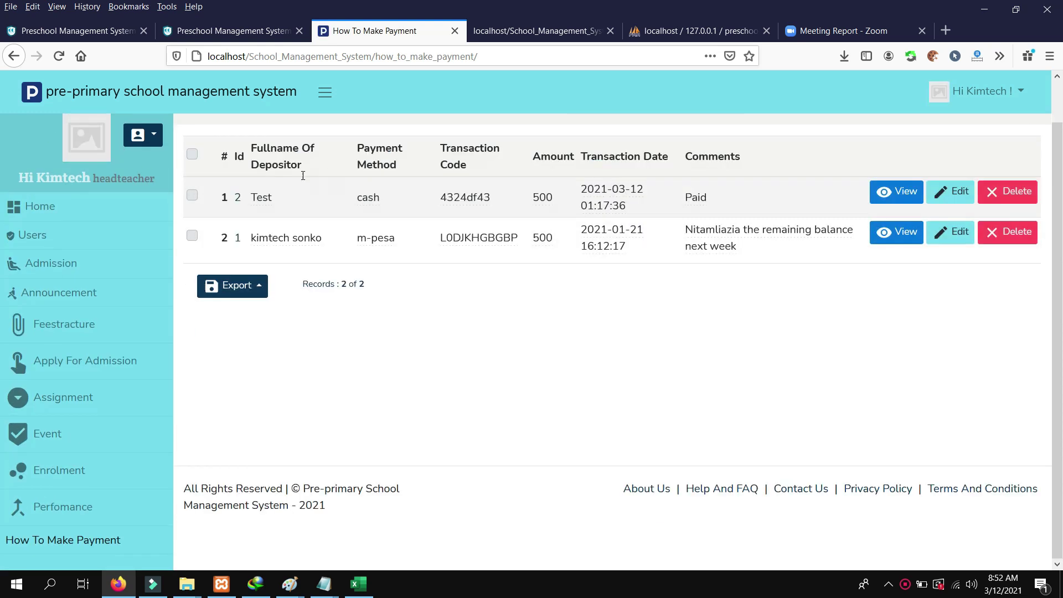
Step back from Apply For Admission to the Assignment list, then move on to Enrolment
click(304, 216)
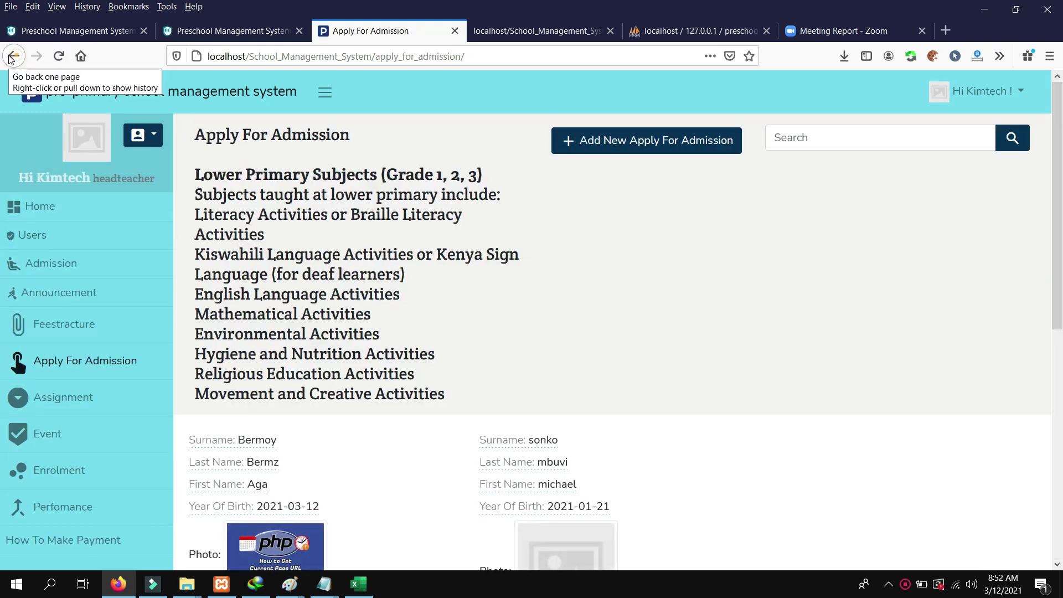
click(13, 55)
click(652, 218)
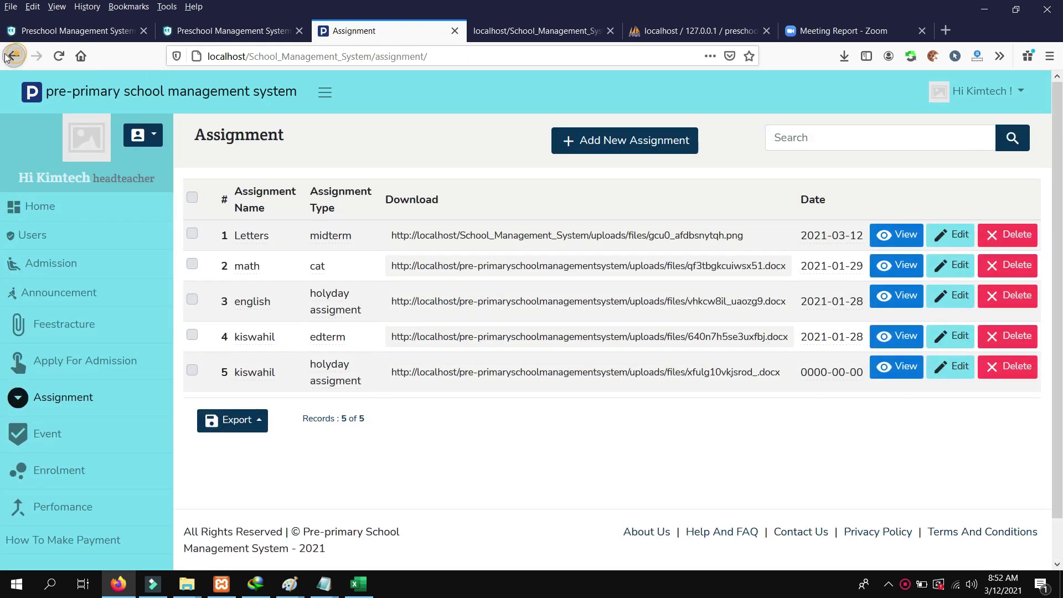
click(14, 56)
click(923, 211)
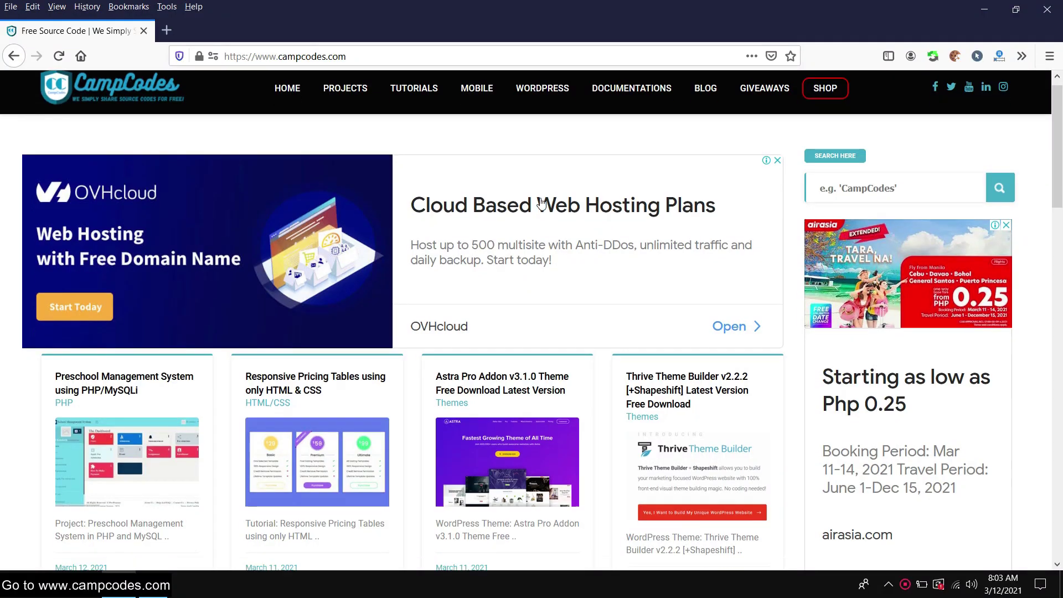
Open the Preschool Management System post and dismiss the pop-up advertisement
scroll(540, 195, down, 20)
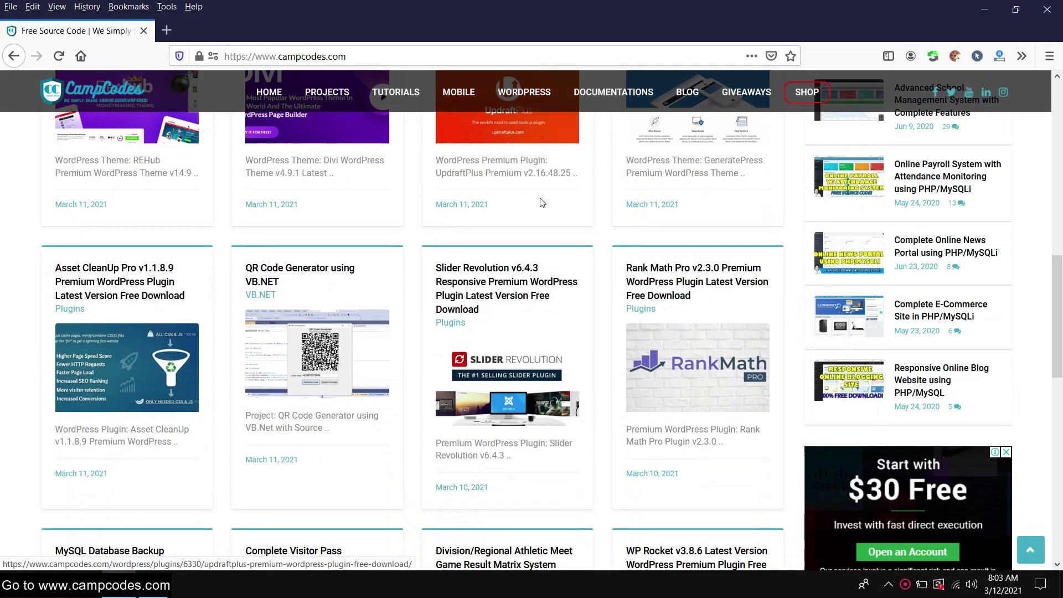
scroll(540, 194, up, 10)
scroll(540, 195, up, 5)
scroll(541, 199, down, 2)
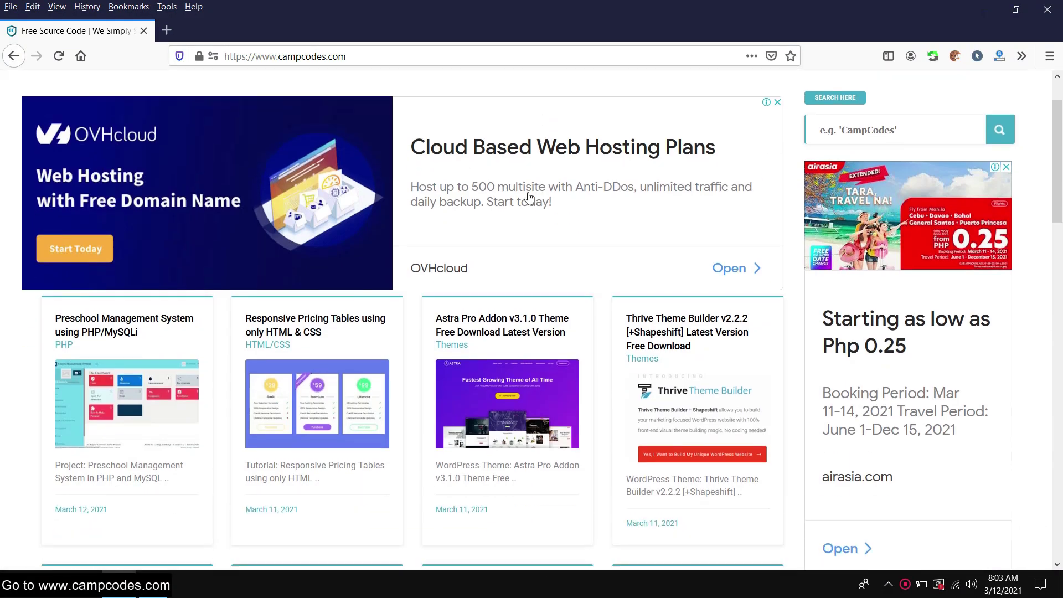
click(100, 316)
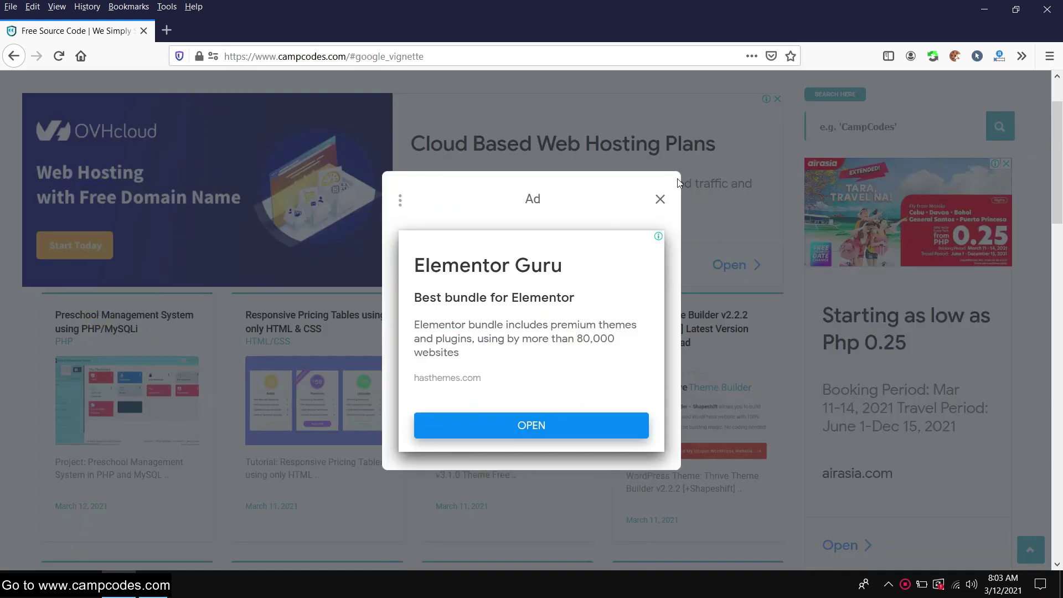
click(659, 199)
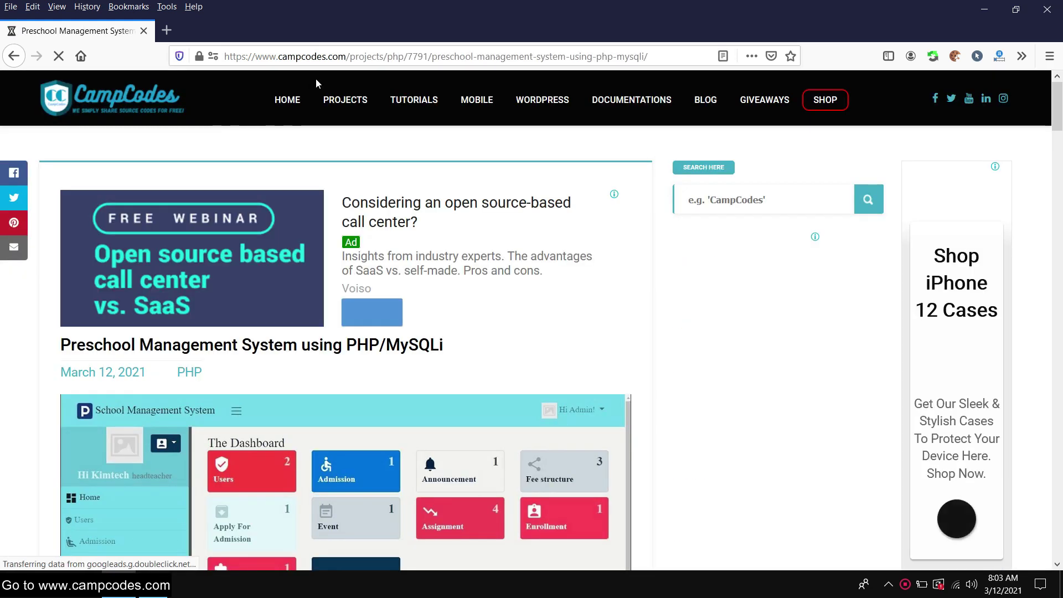
Read the post, highlighting its title and the Project heading
scroll(386, 293, down, 5)
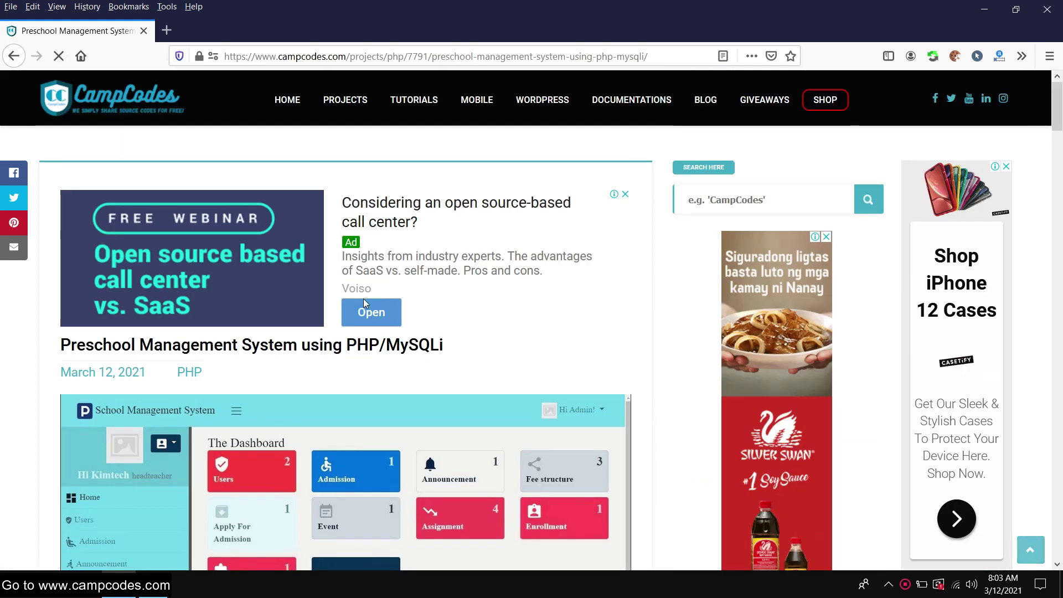
drag(61, 345, 496, 348)
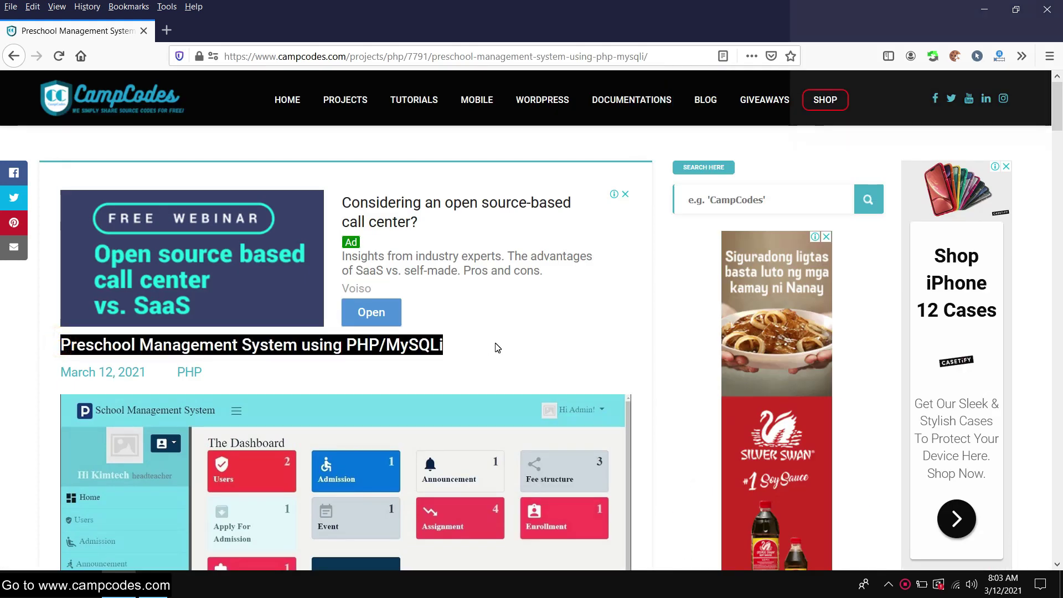
click(494, 346)
scroll(493, 344, down, 5)
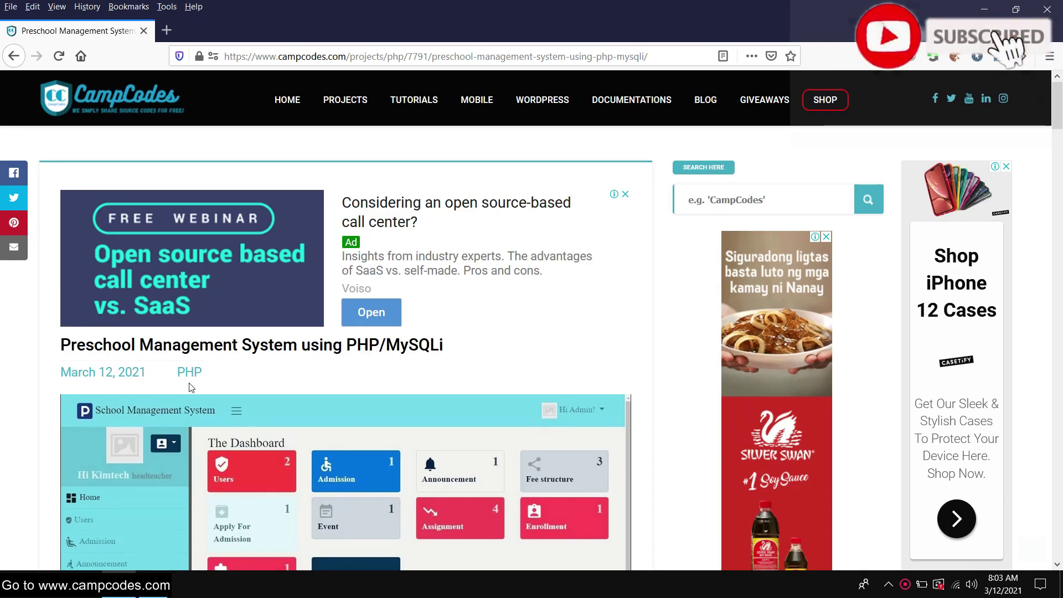
drag(65, 344, 399, 345)
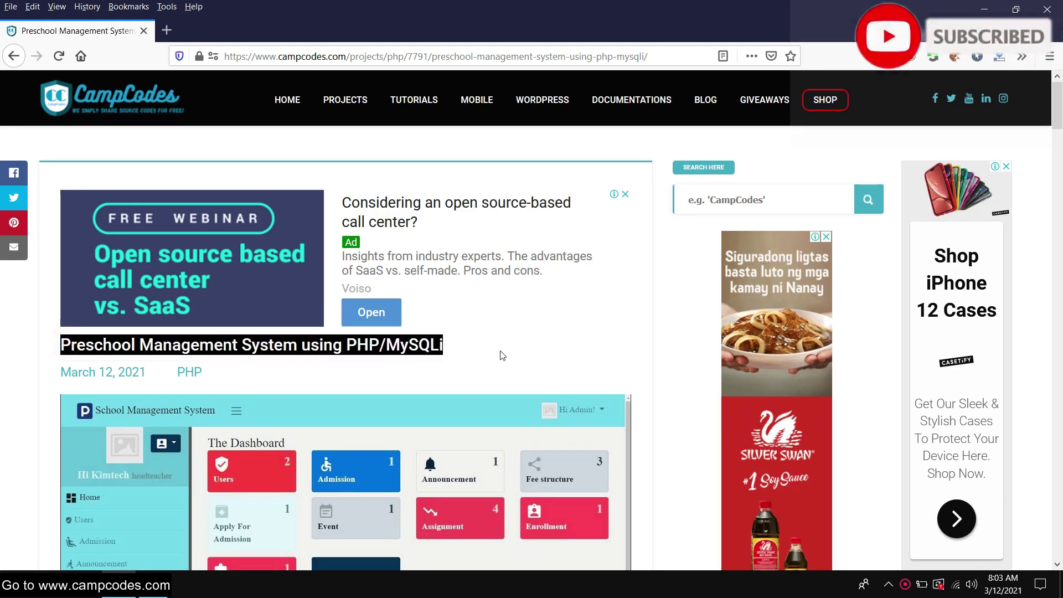
scroll(459, 349, down, 7)
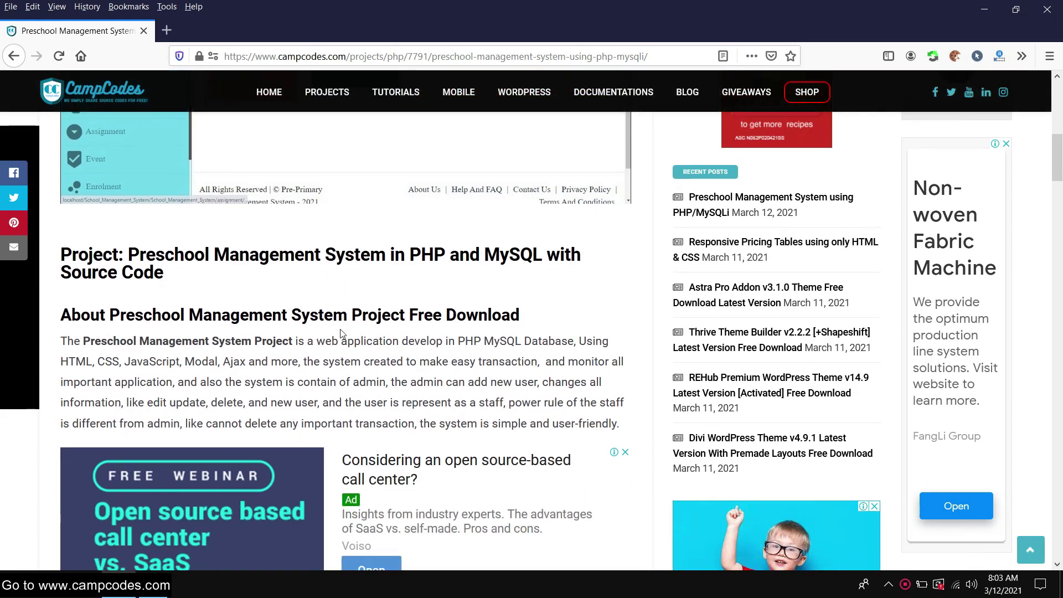
scroll(244, 303, down, 5)
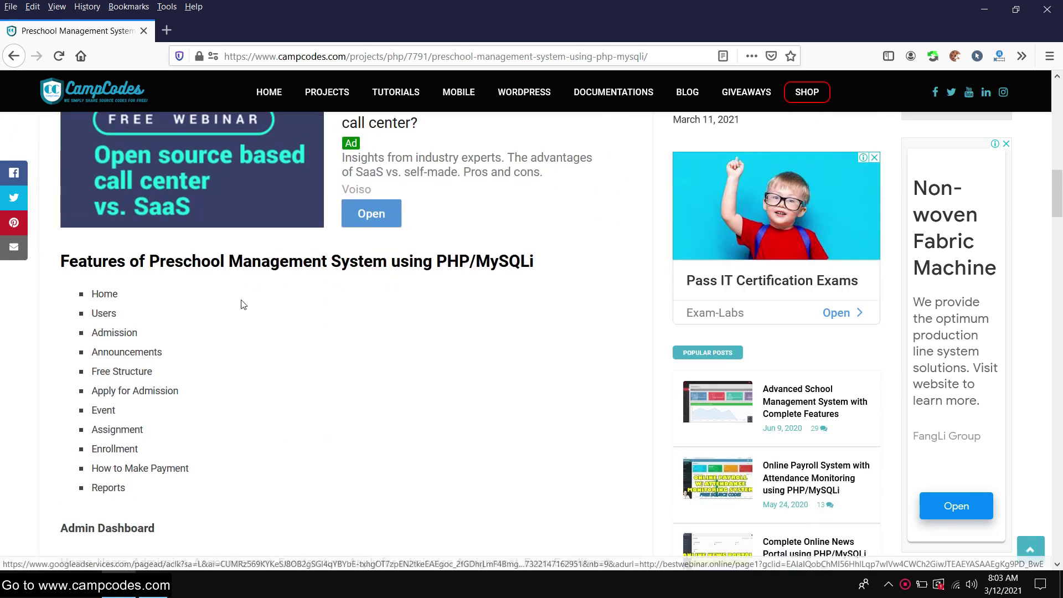
scroll(242, 306, up, 4)
scroll(242, 306, up, 1)
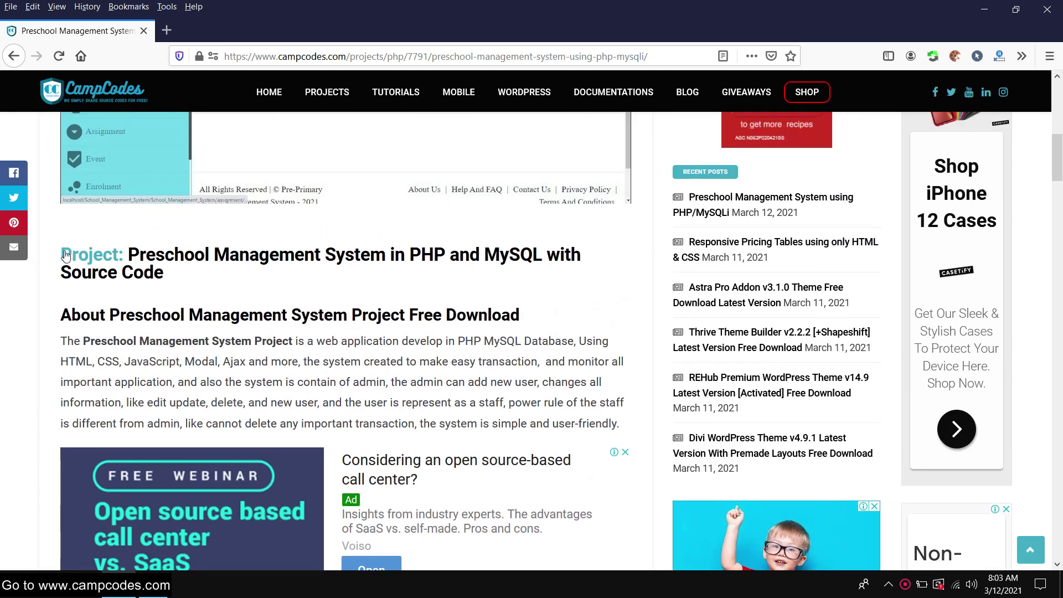
drag(156, 259, 49, 254)
click(197, 275)
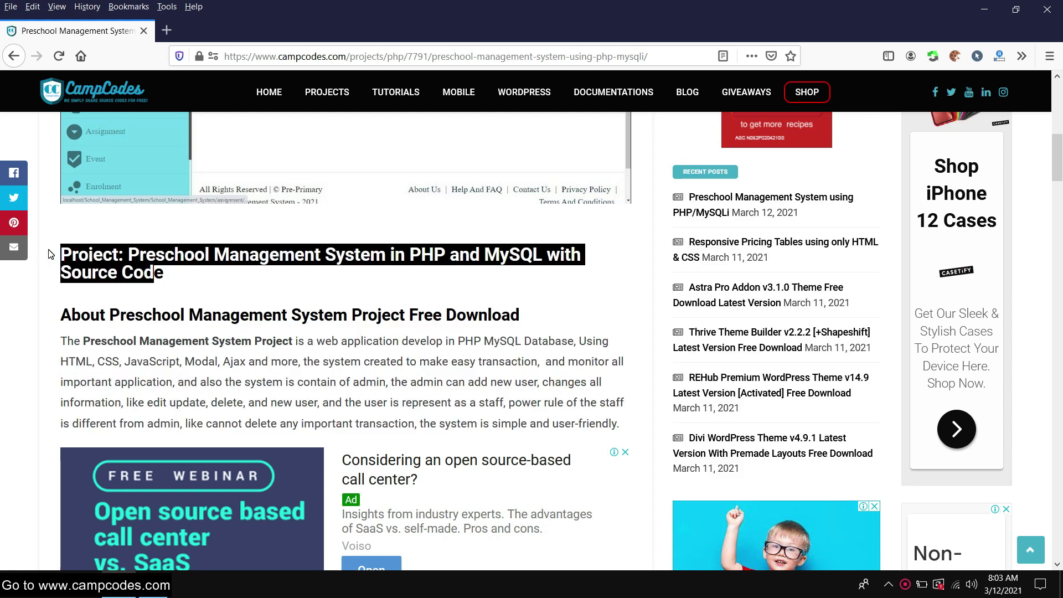
click(256, 284)
Highlight the About and Features sections, then open Download Here in a new tab
scroll(63, 158, down, 3)
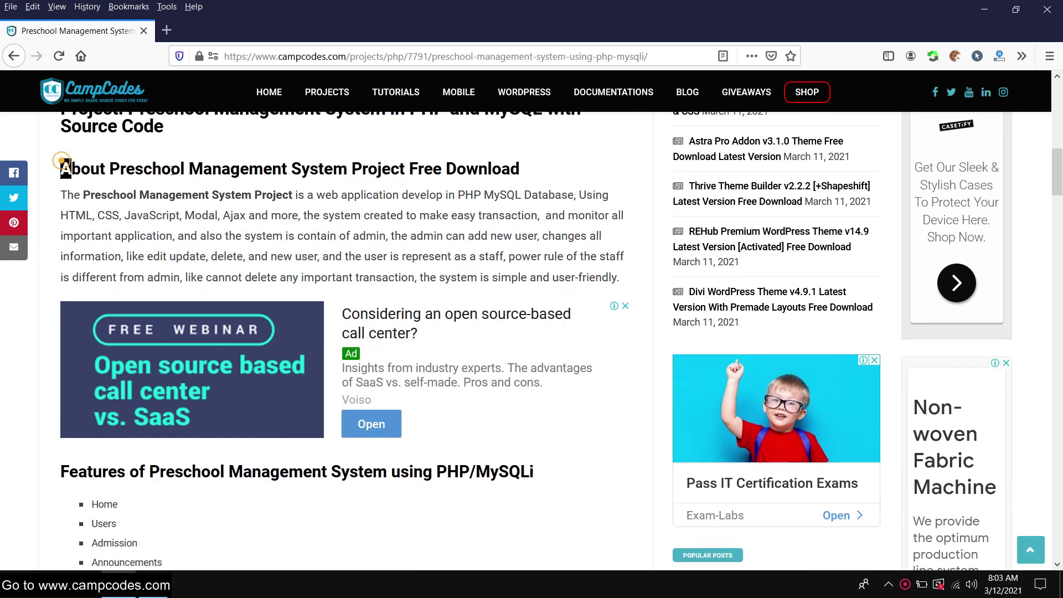
drag(61, 167, 407, 177)
scroll(309, 249, down, 6)
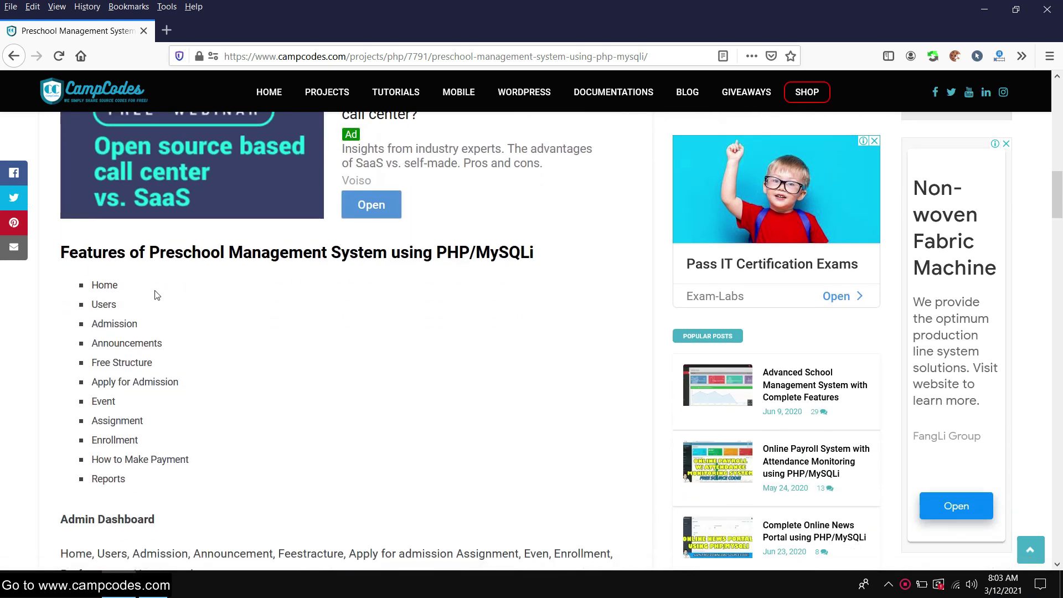
scroll(385, 284, down, 2)
scroll(382, 283, up, 2)
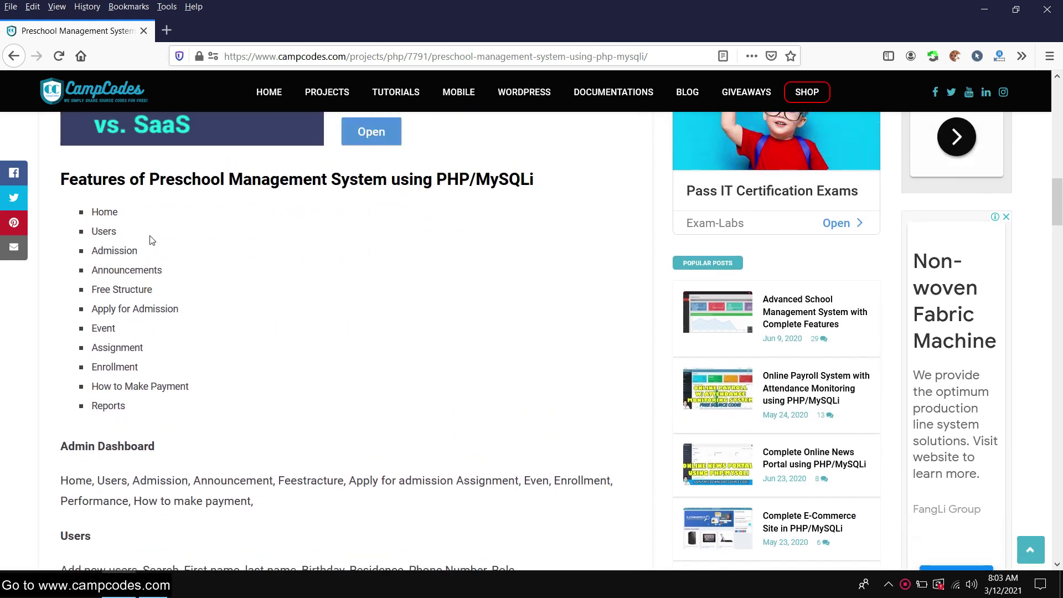
drag(63, 172, 515, 189)
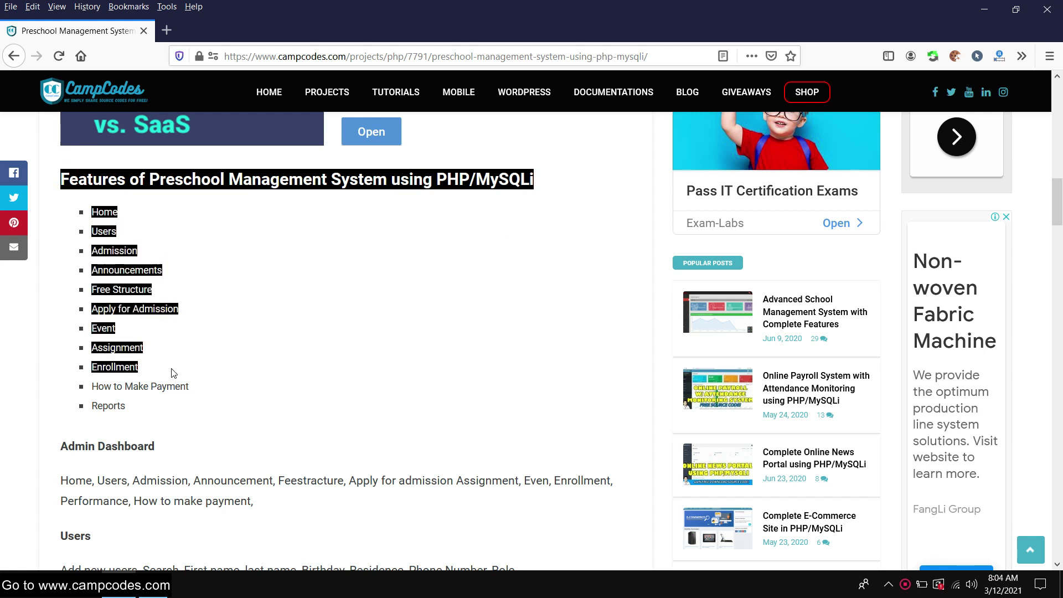
scroll(199, 403, down, 20)
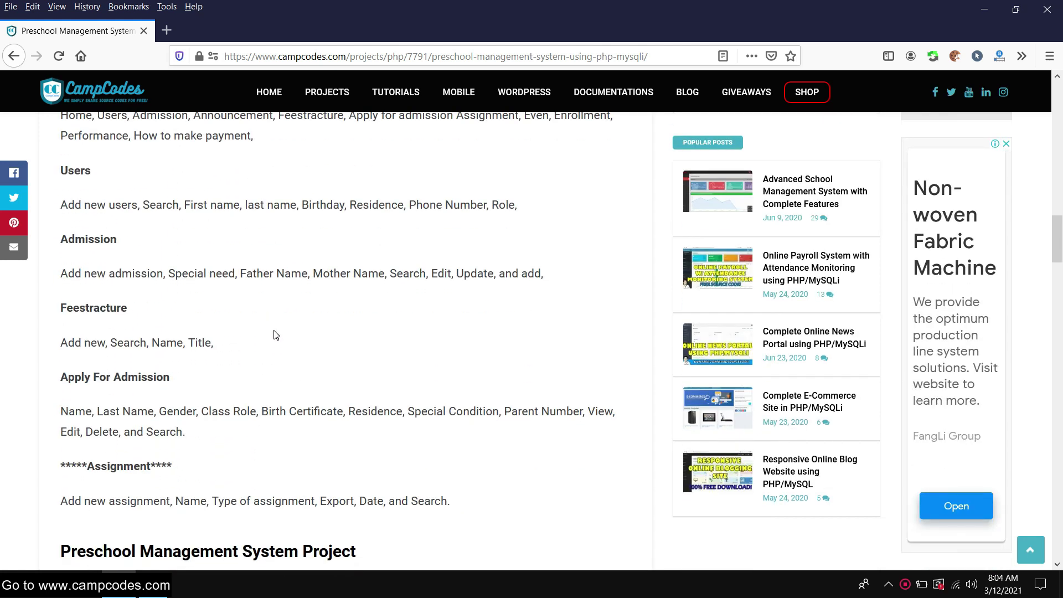
scroll(277, 301, down, 12)
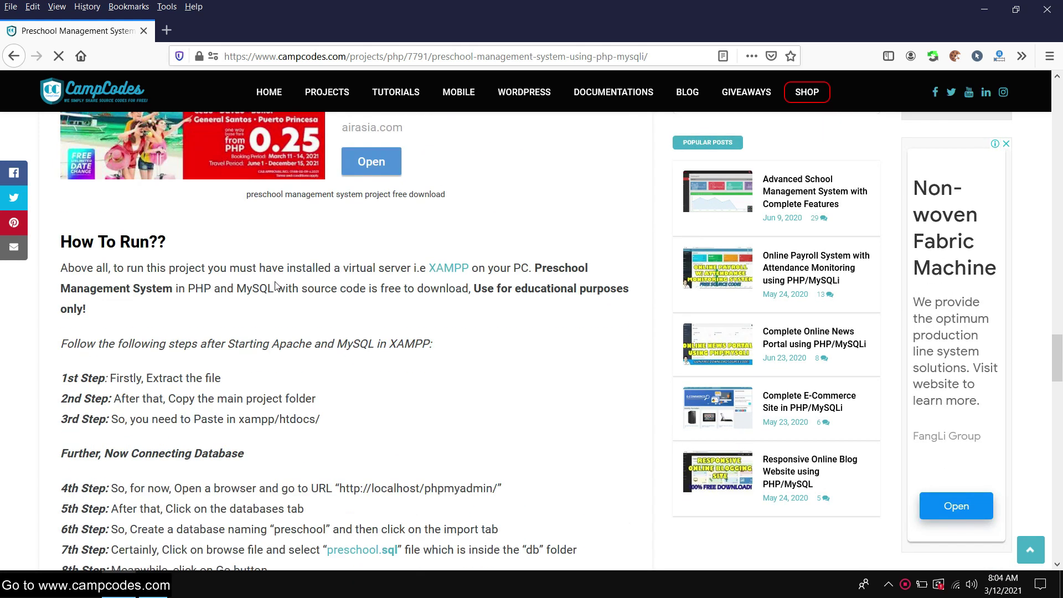
scroll(273, 286, down, 4)
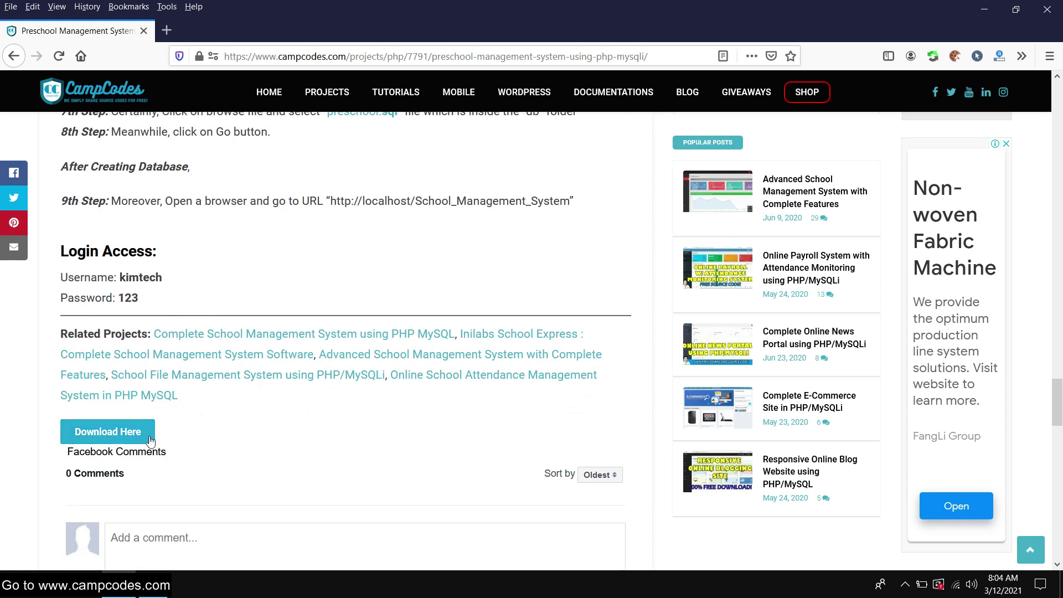
click(148, 437)
Download School_Management_System(1).zip (9.1 MB) from the download tab and check its progress
click(88, 30)
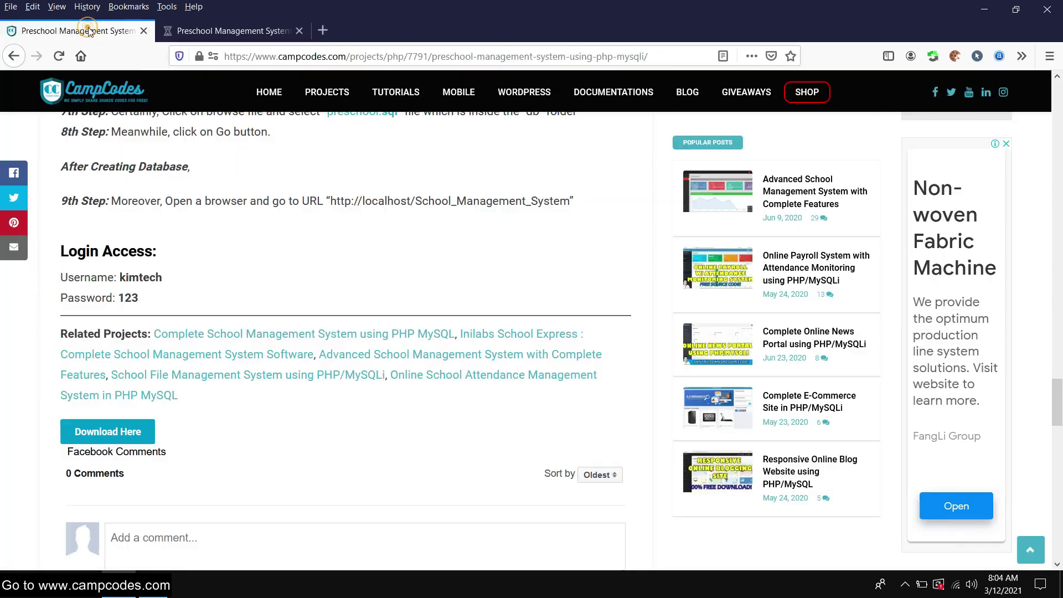
click(227, 31)
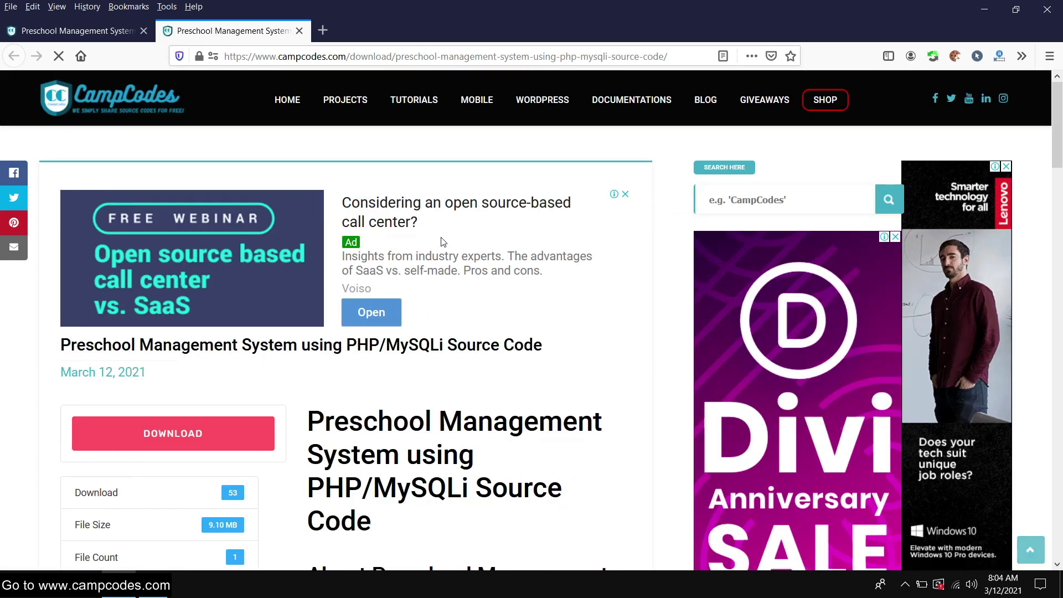
scroll(438, 243, down, 15)
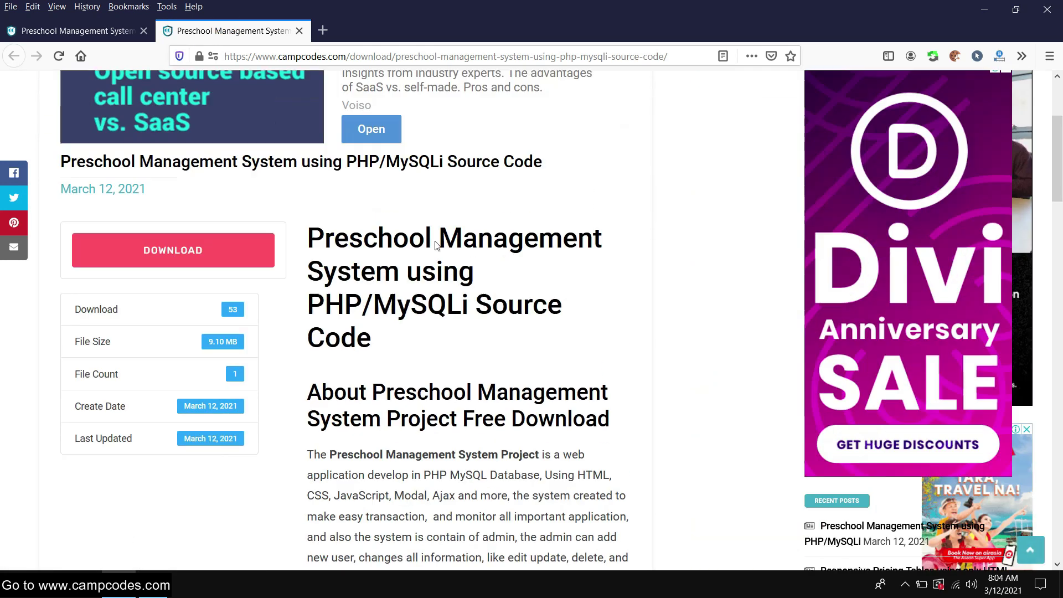
scroll(435, 246, up, 6)
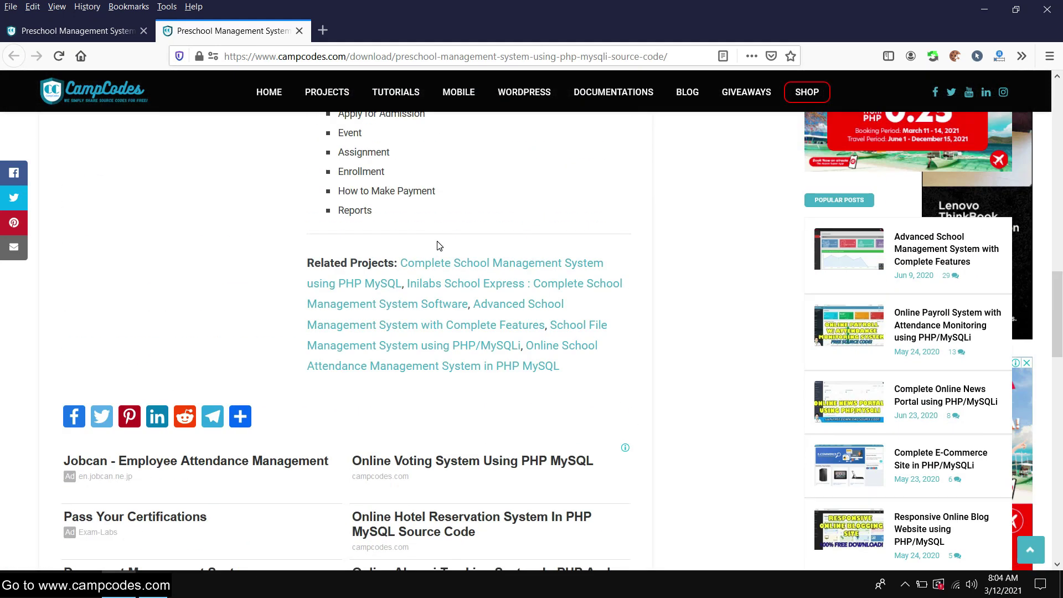
scroll(437, 245, up, 10)
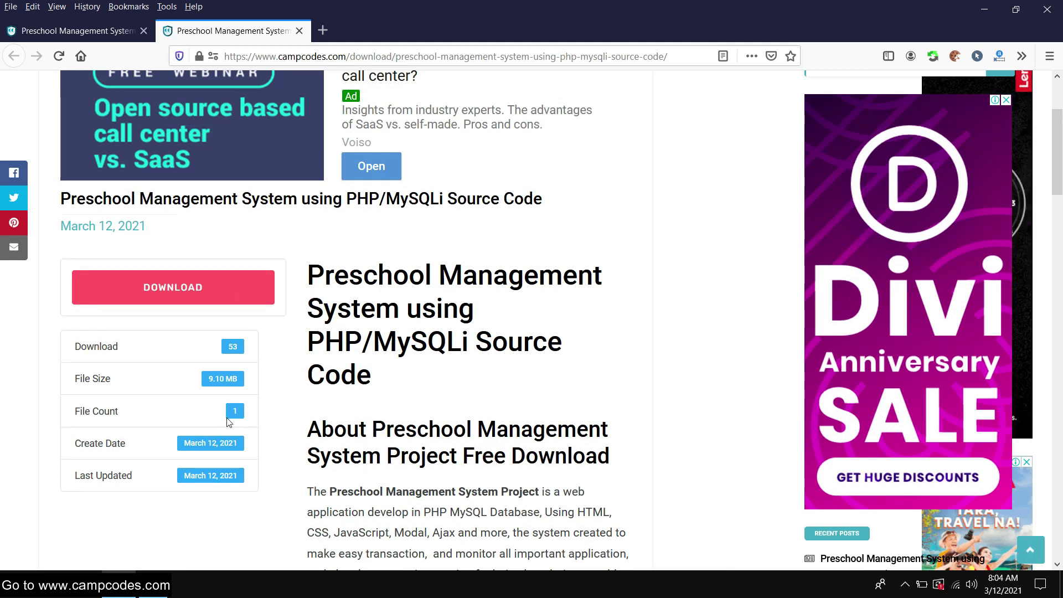
click(219, 278)
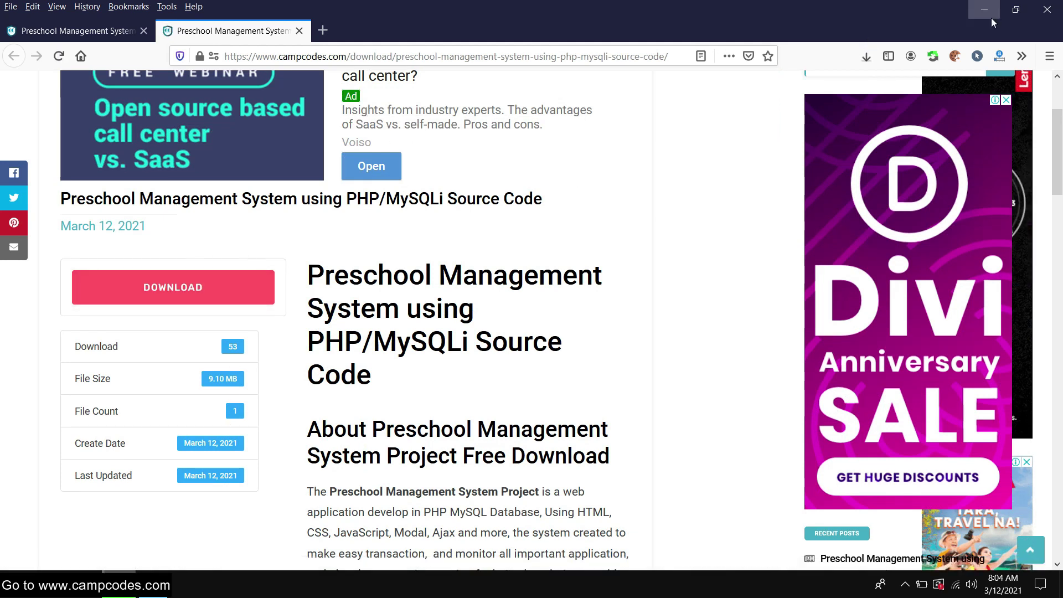
click(868, 55)
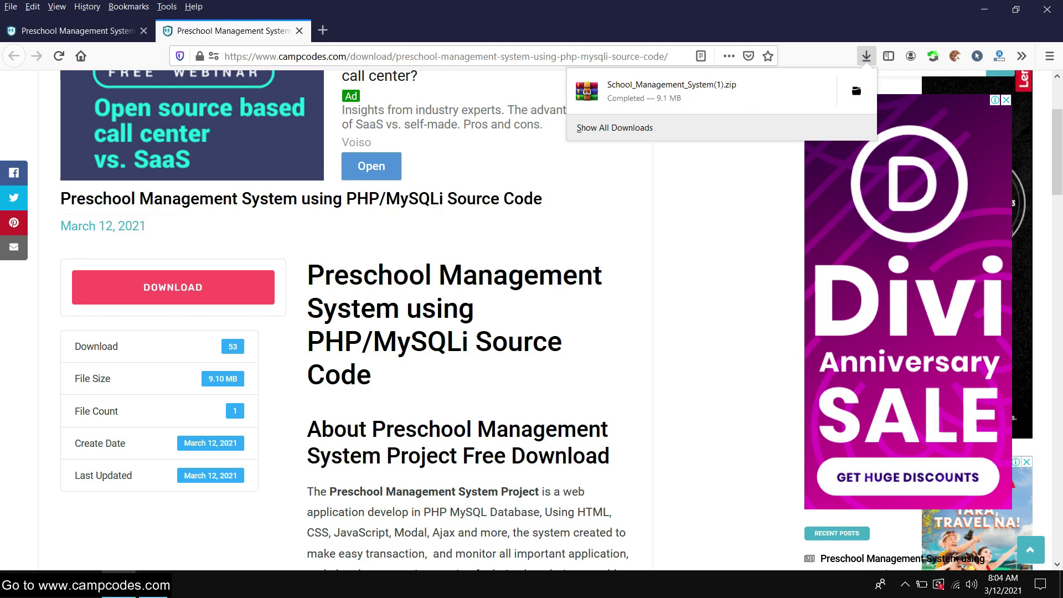
Minimize Firefox and show the desktop
click(119, 584)
click(120, 584)
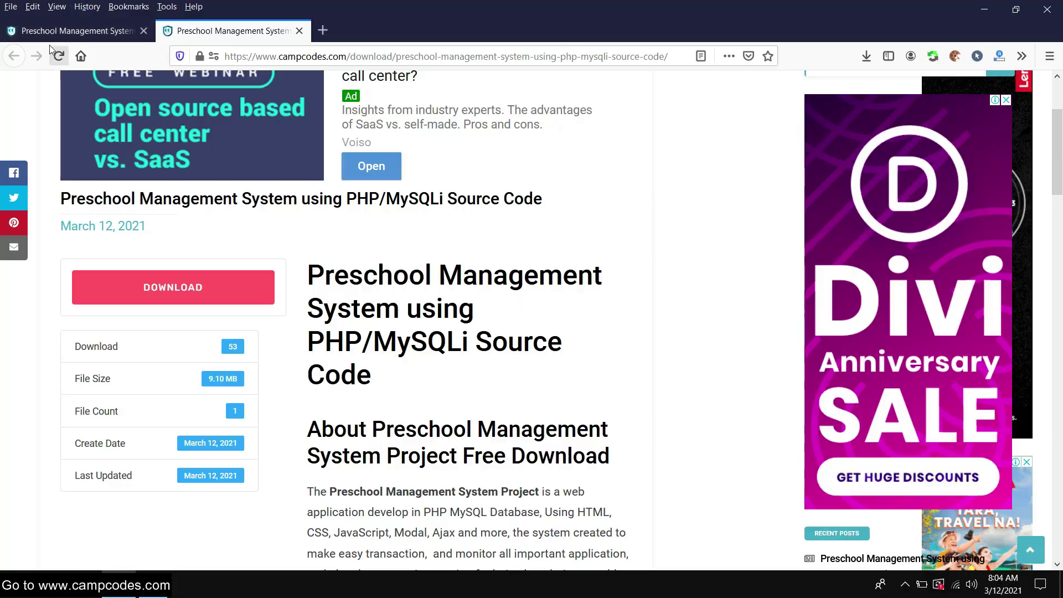
key(super+d)
Delete the old School_Management_System zip and folder from Downloads
key(super+e)
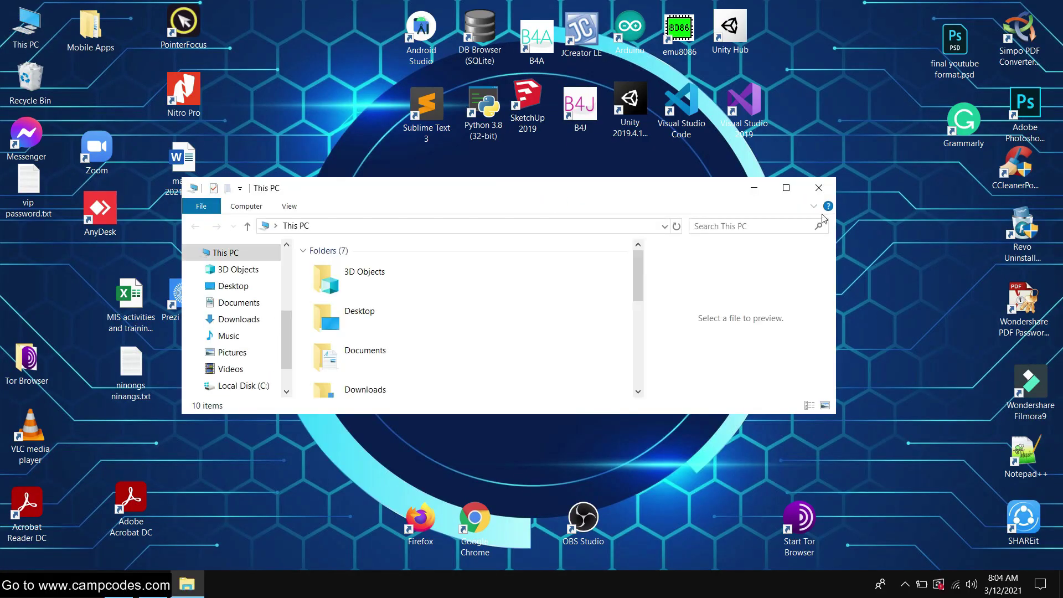
click(785, 188)
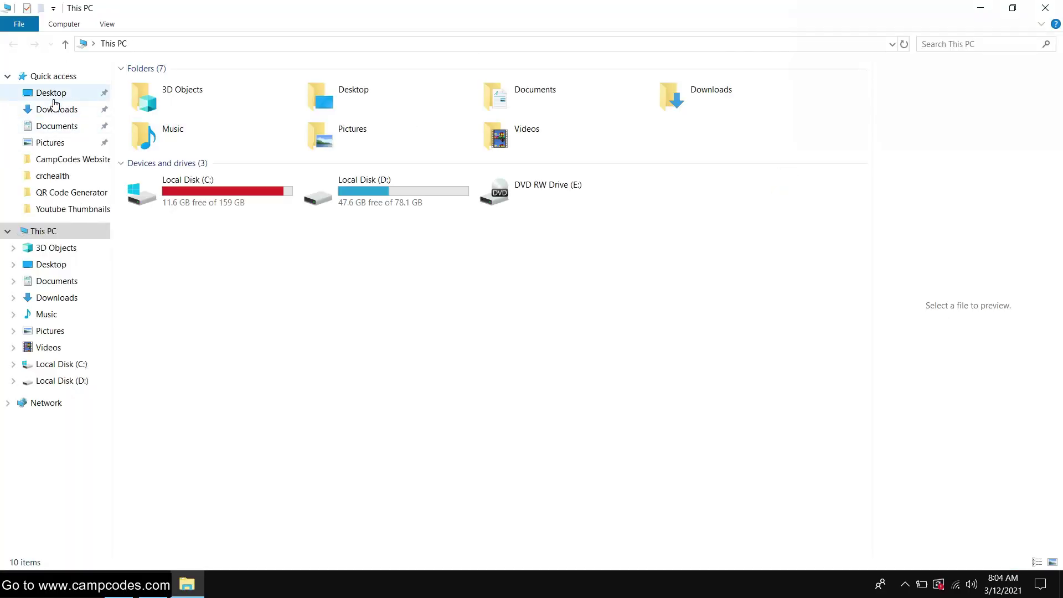
click(54, 99)
click(53, 110)
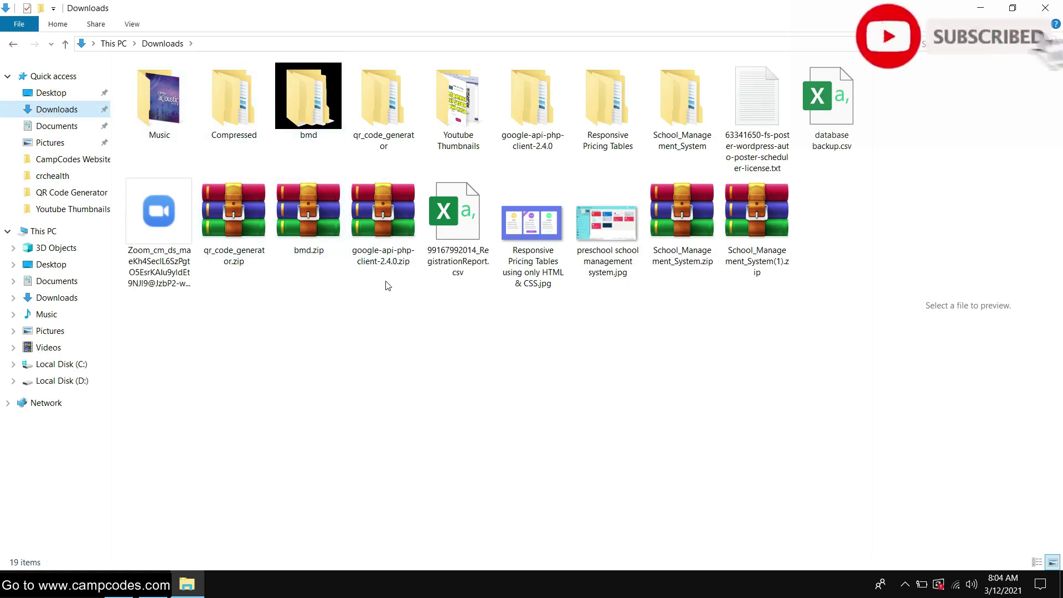
click(712, 232)
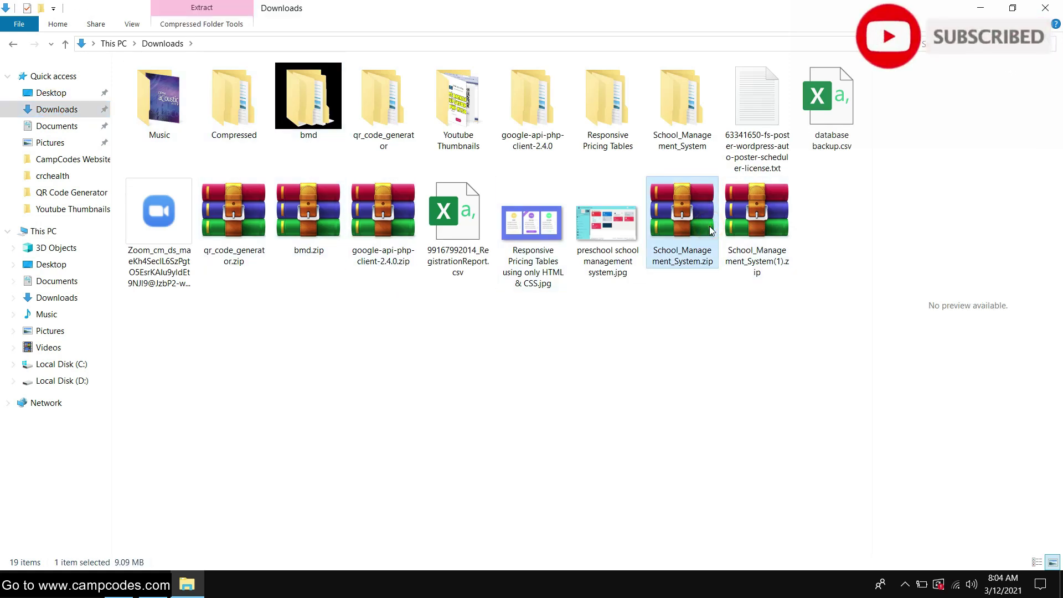
key(Delete)
click(679, 99)
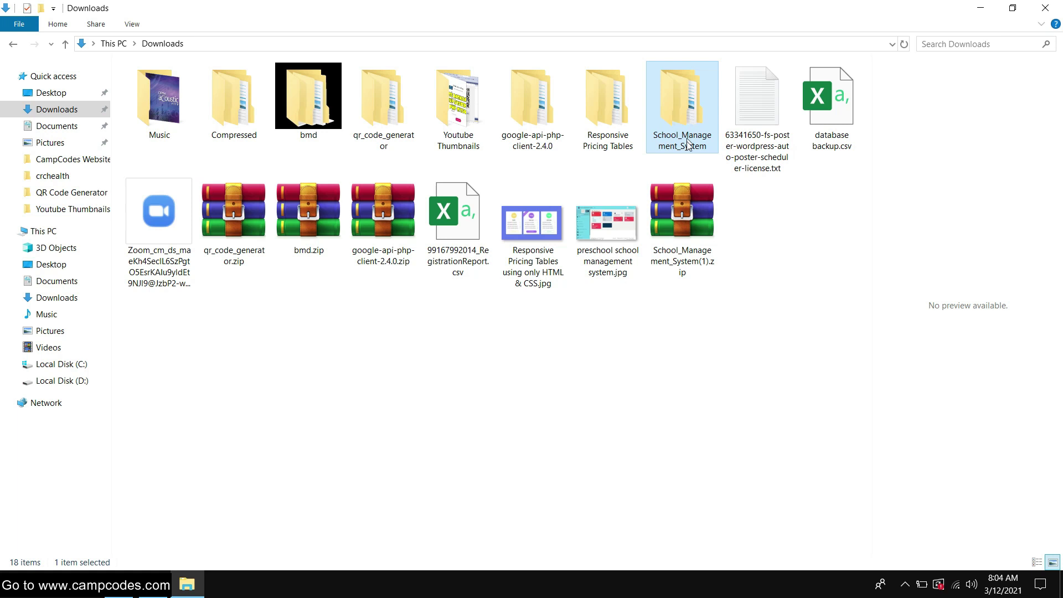
key(Delete)
Extract School_Management_System(1).zip into a School_Management_System(1) folder and inspect it
click(618, 230)
right_click(694, 249)
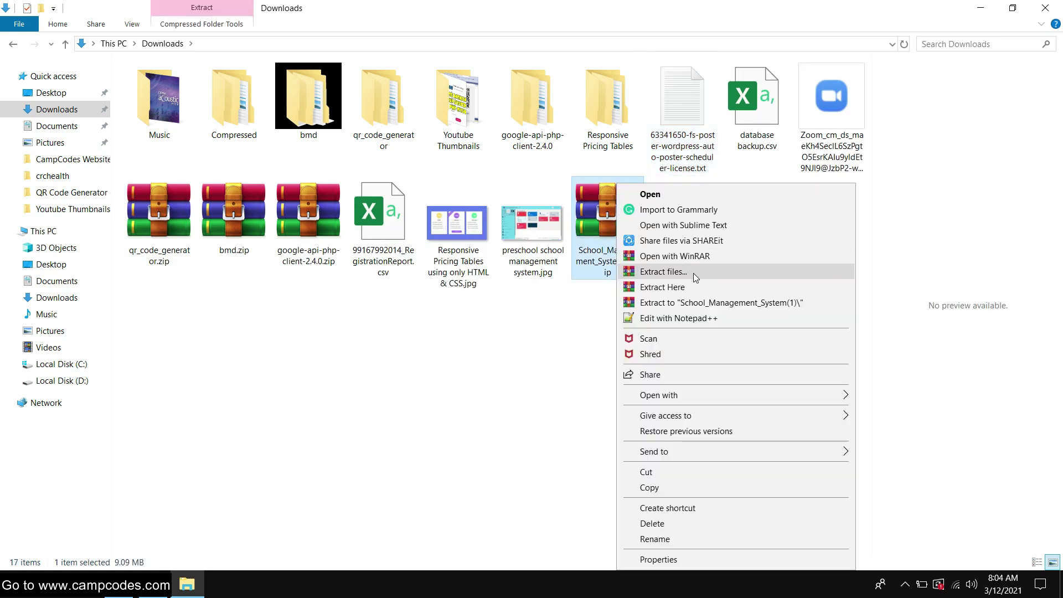
click(736, 299)
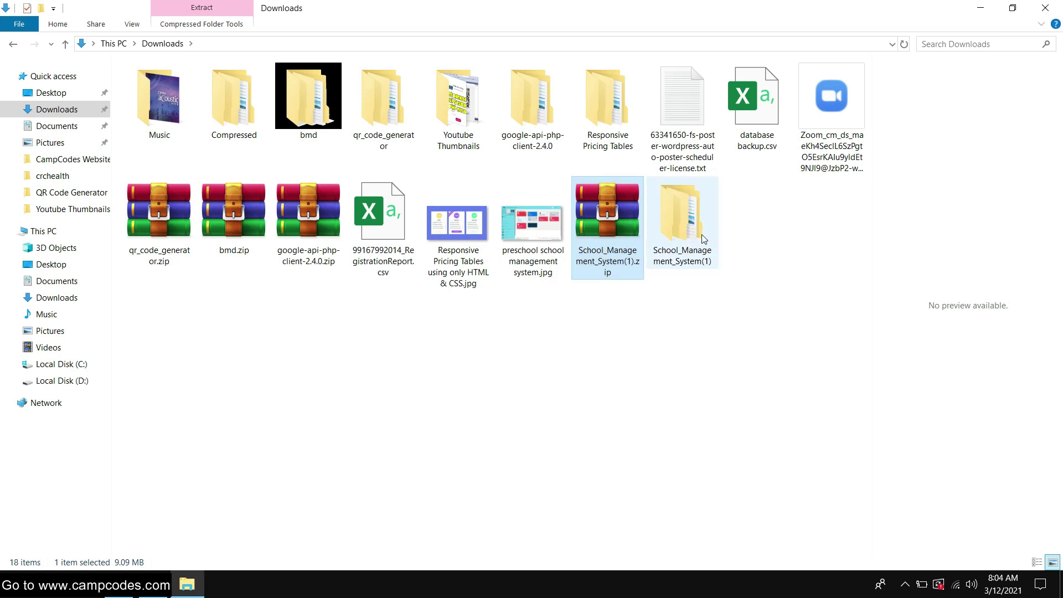
double_click(687, 221)
double_click(177, 87)
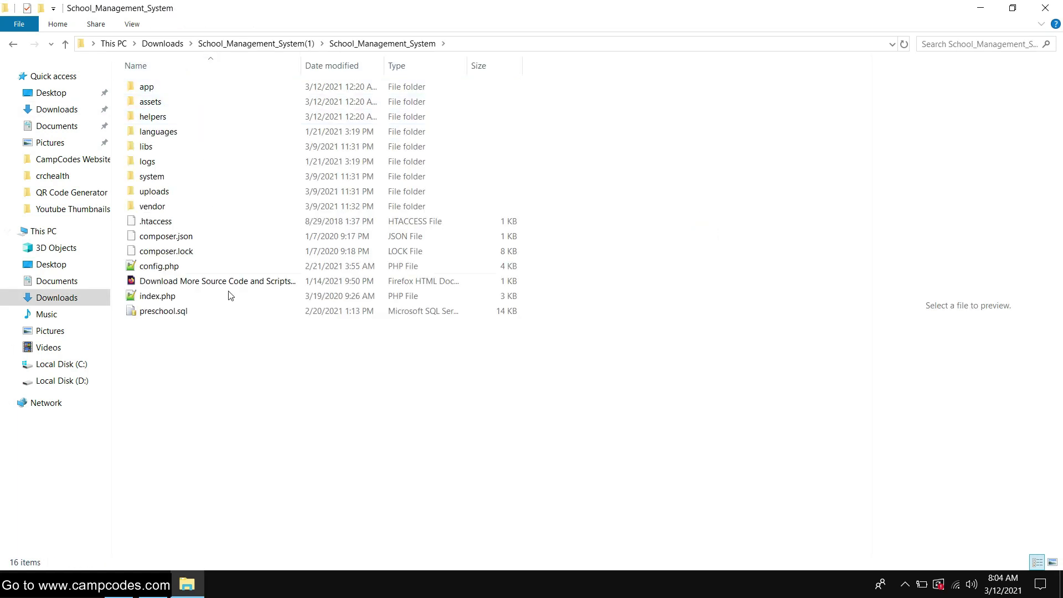
click(14, 44)
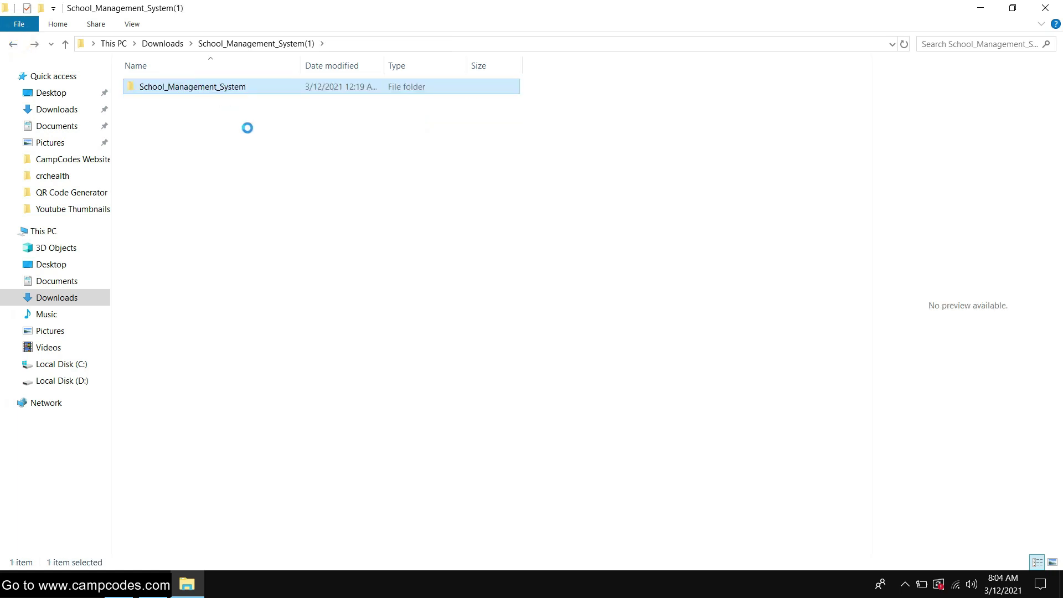
Cut the inner School_Management_System folder and navigate to C:\xampp\htdocs
right_click(209, 83)
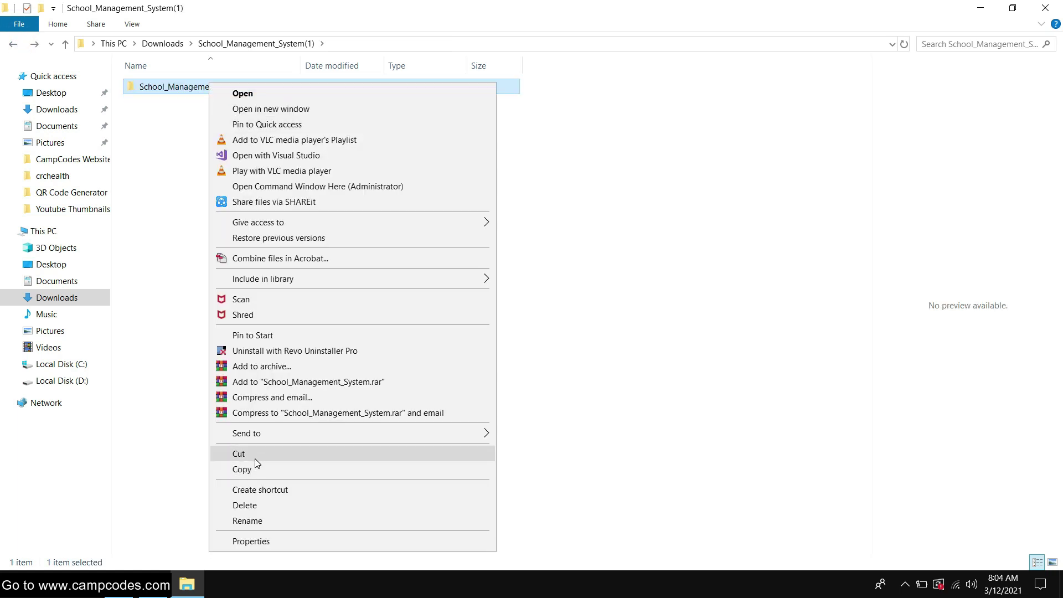
click(243, 454)
right_click(201, 89)
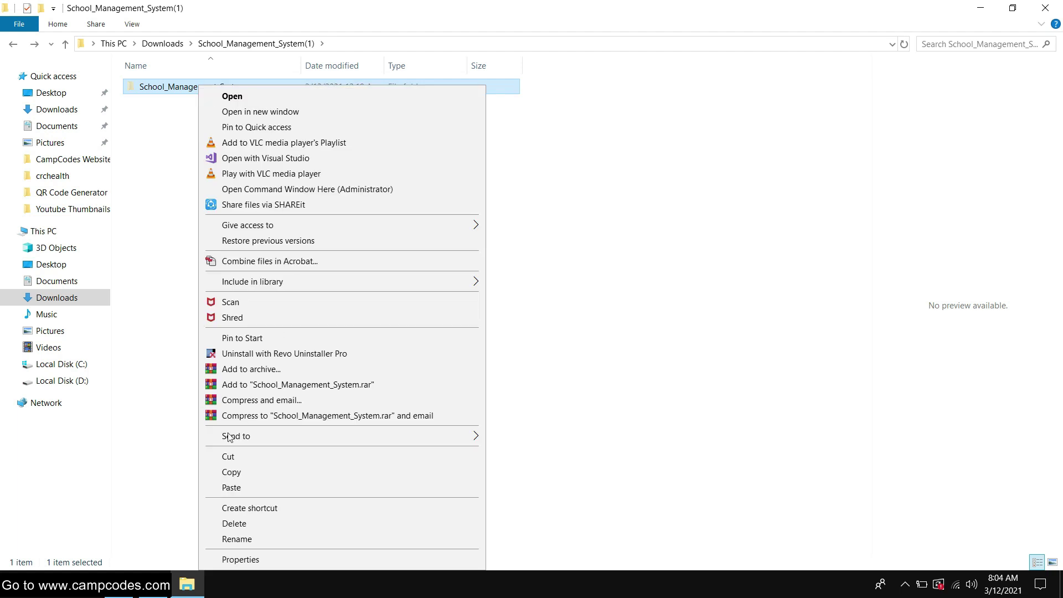
click(231, 458)
click(50, 364)
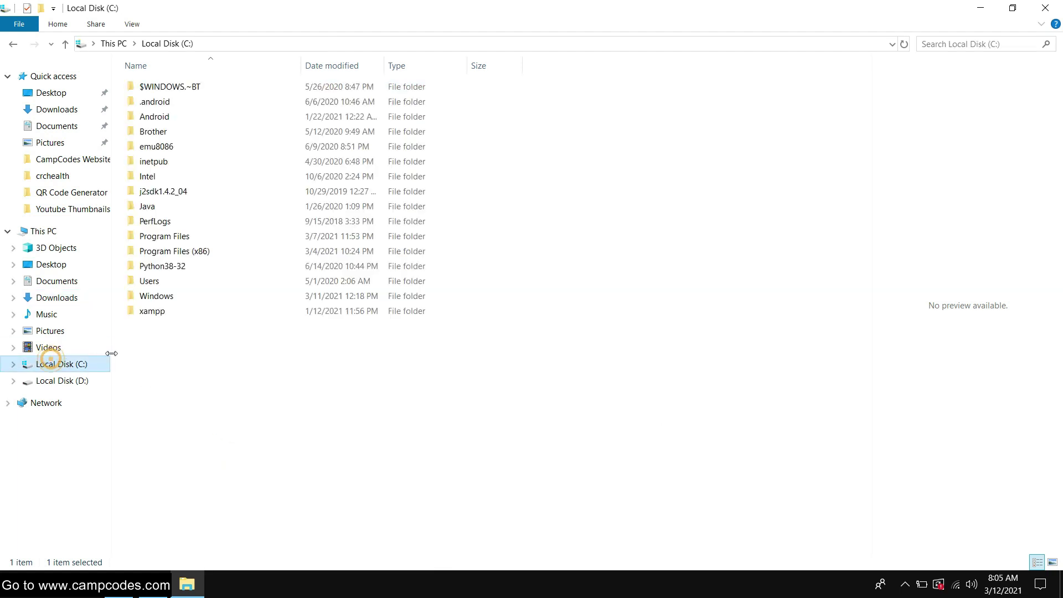
double_click(161, 311)
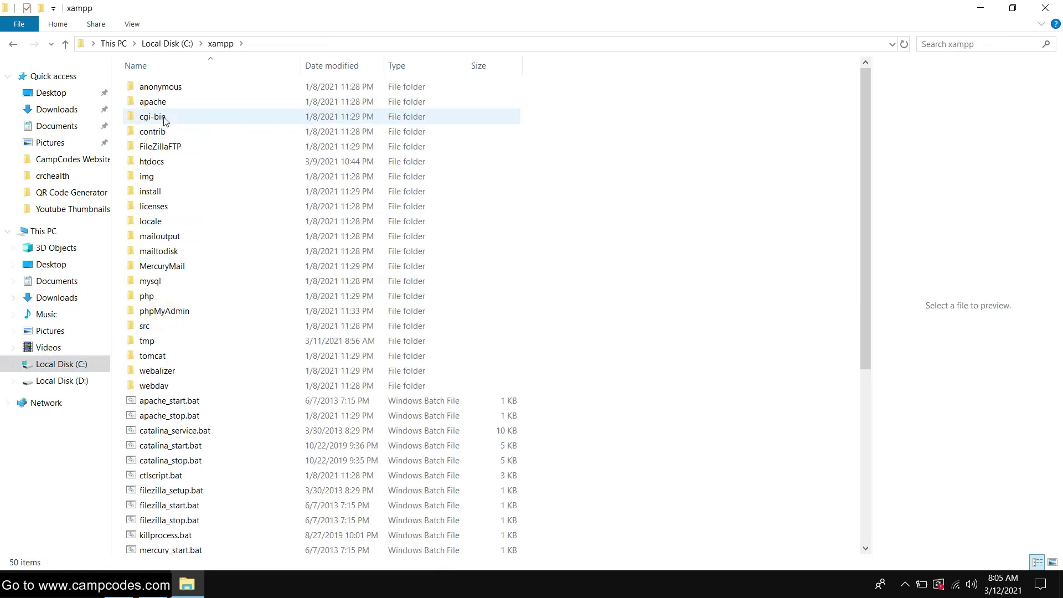
click(151, 162)
double_click(150, 162)
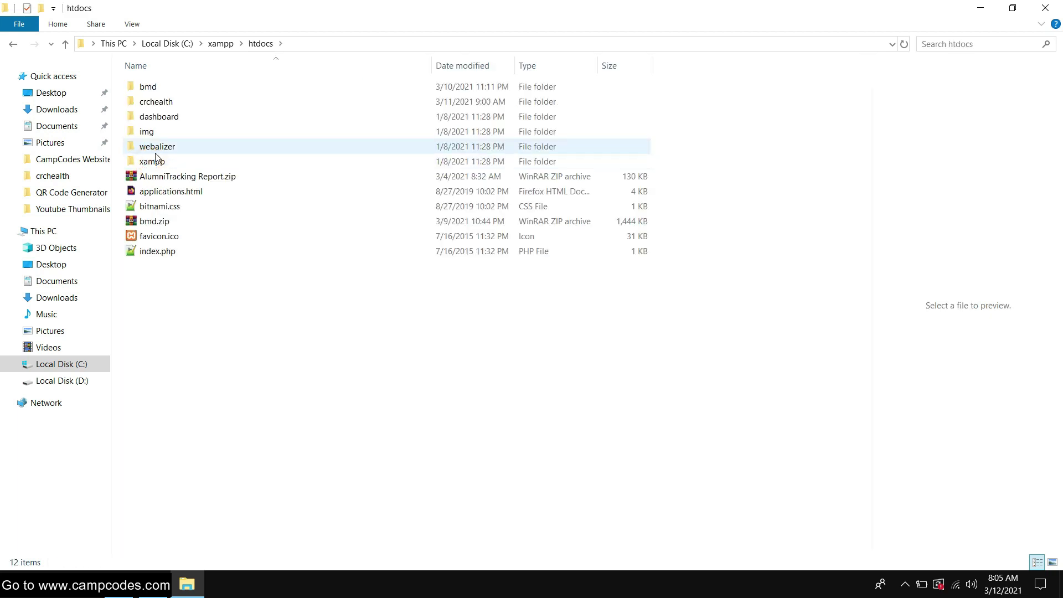
Delete the bmd folder and paste School_Management_System into htdocs, checking its contents
click(167, 92)
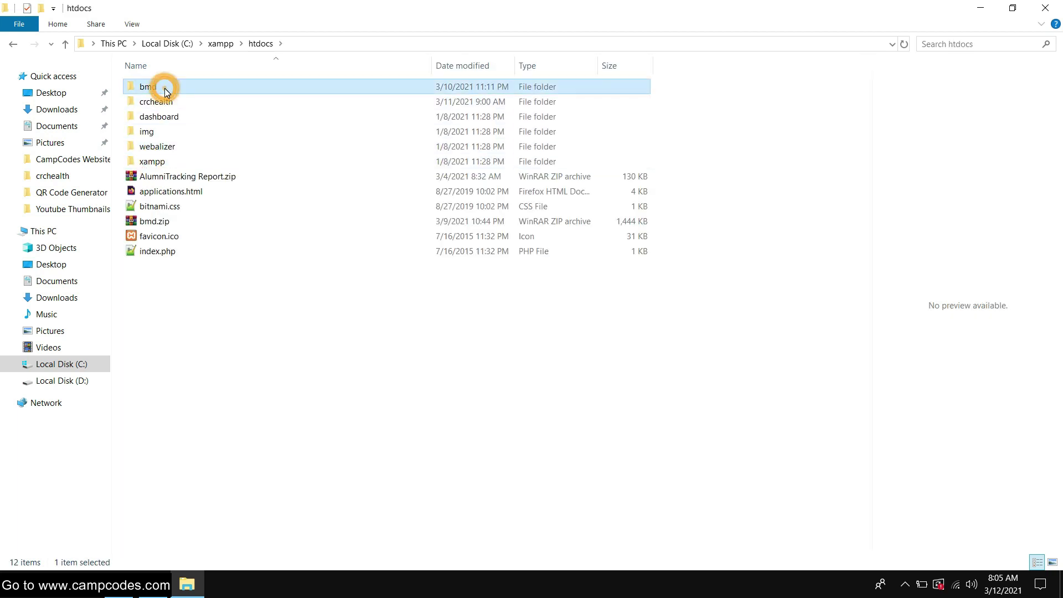
key(Delete)
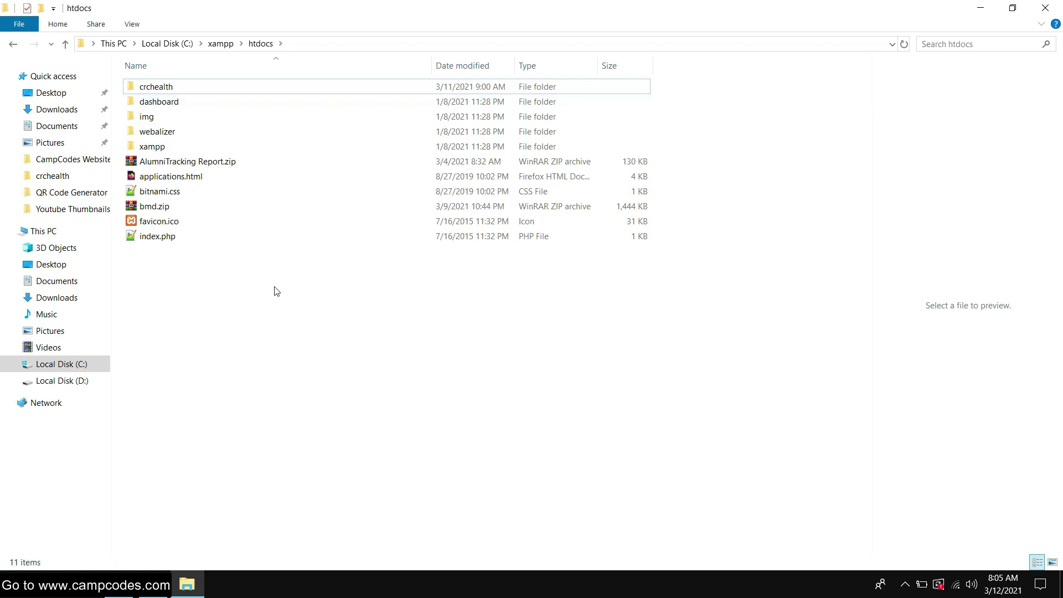
right_click(204, 268)
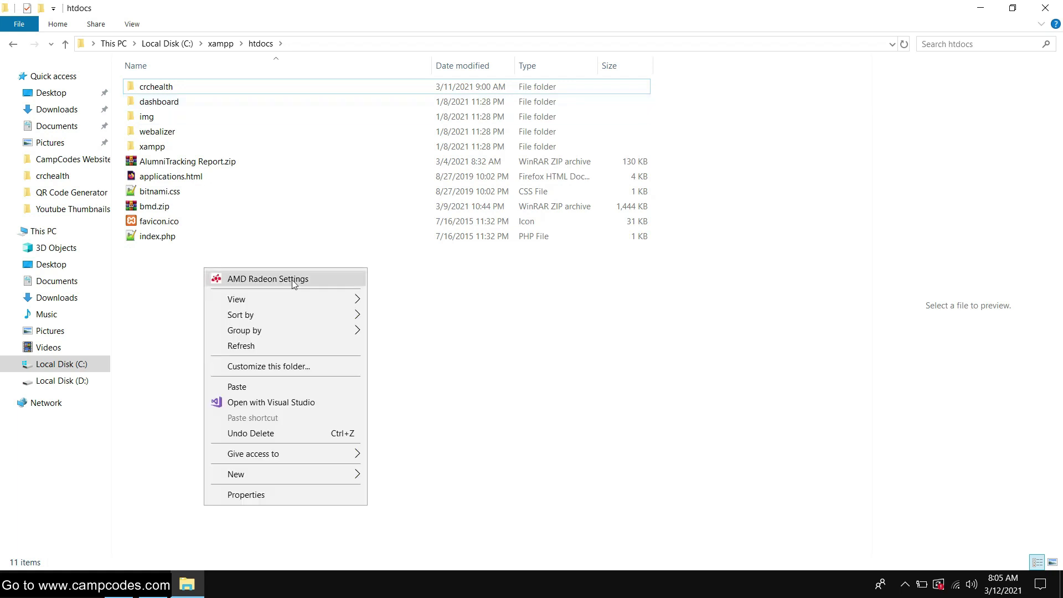
click(238, 386)
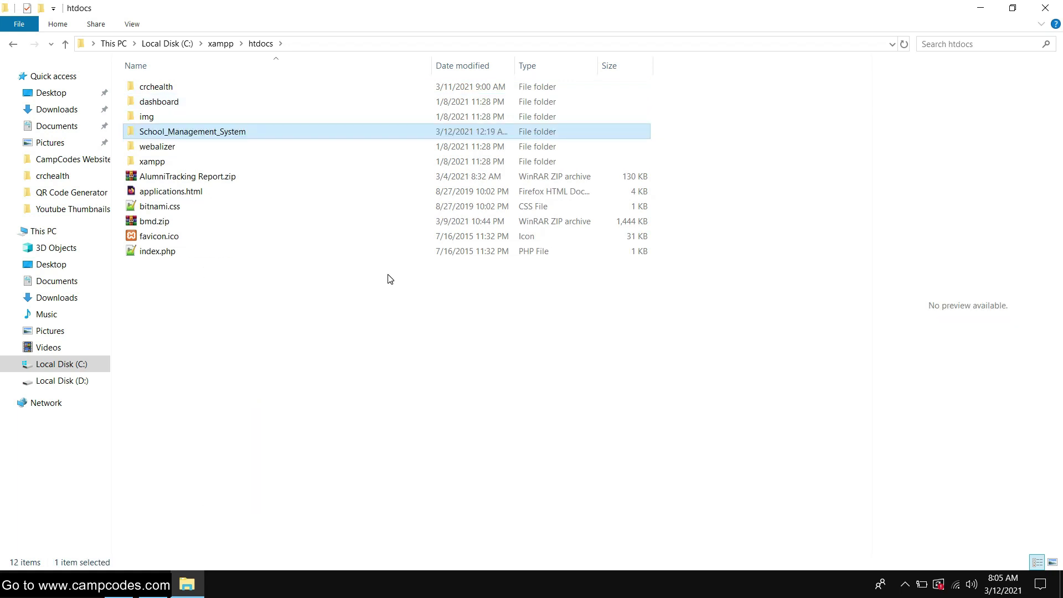
click(332, 320)
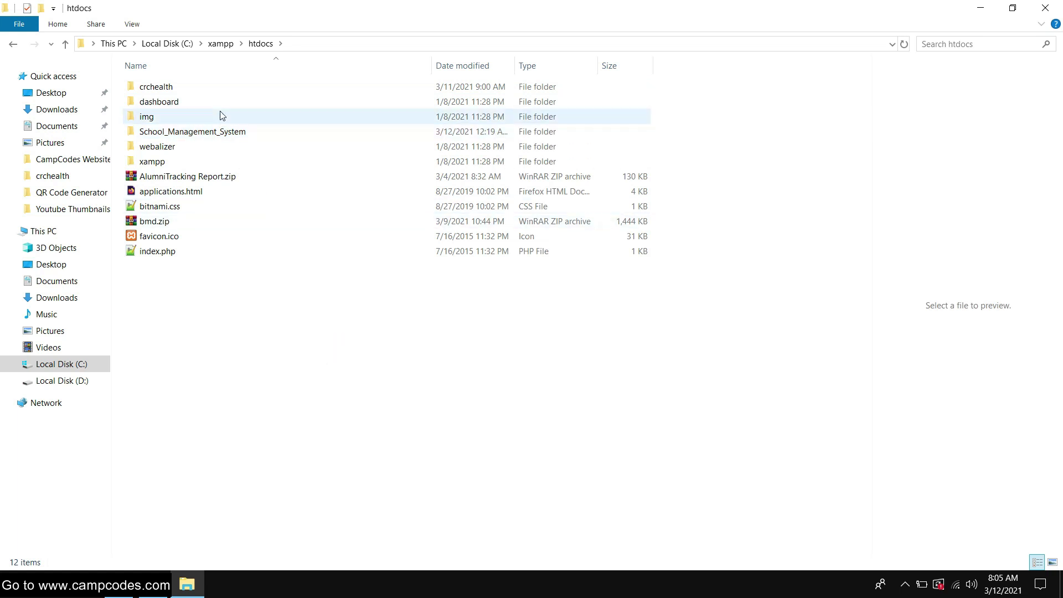
double_click(198, 132)
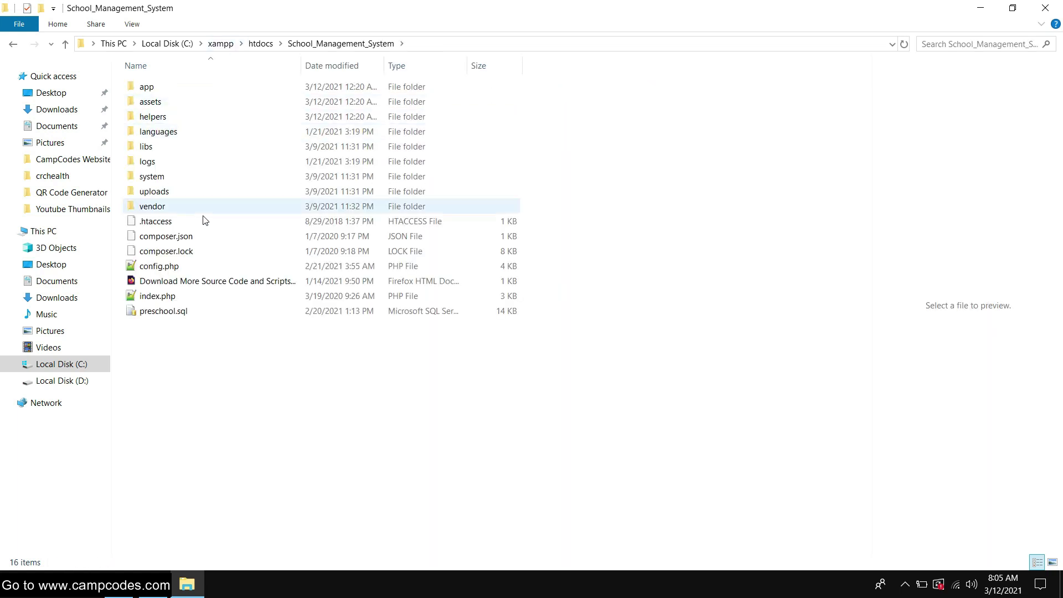
click(13, 45)
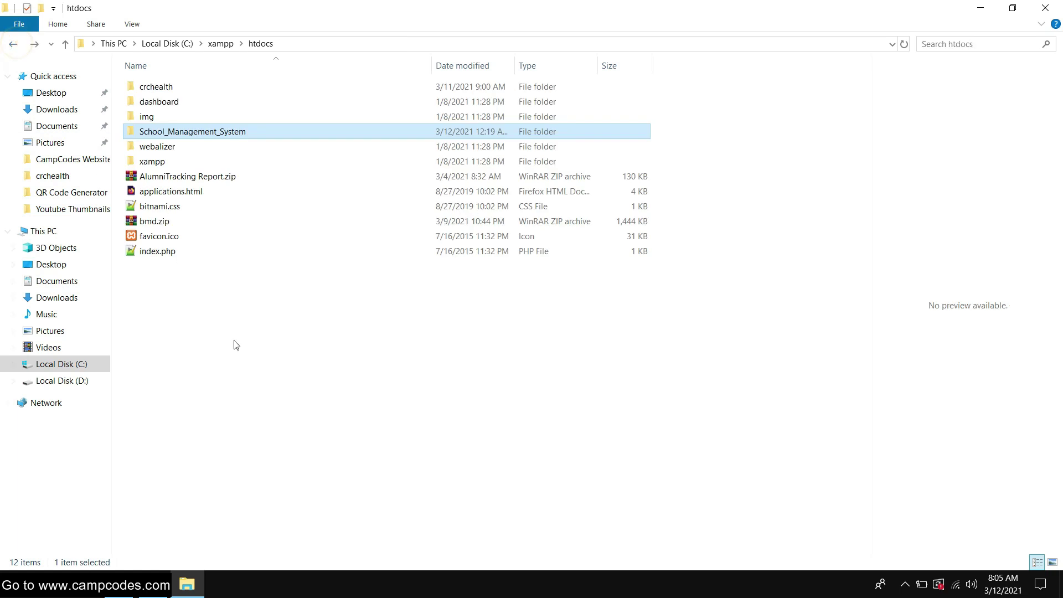
Launch the XAMPP Control Panel from Windows search
key(super+s)
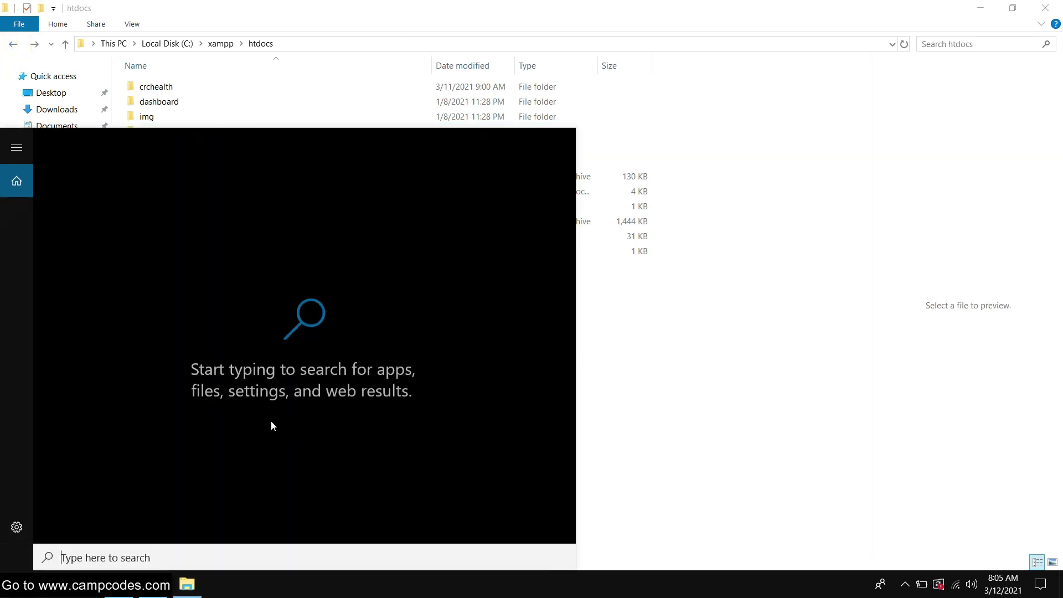
text(xampp)
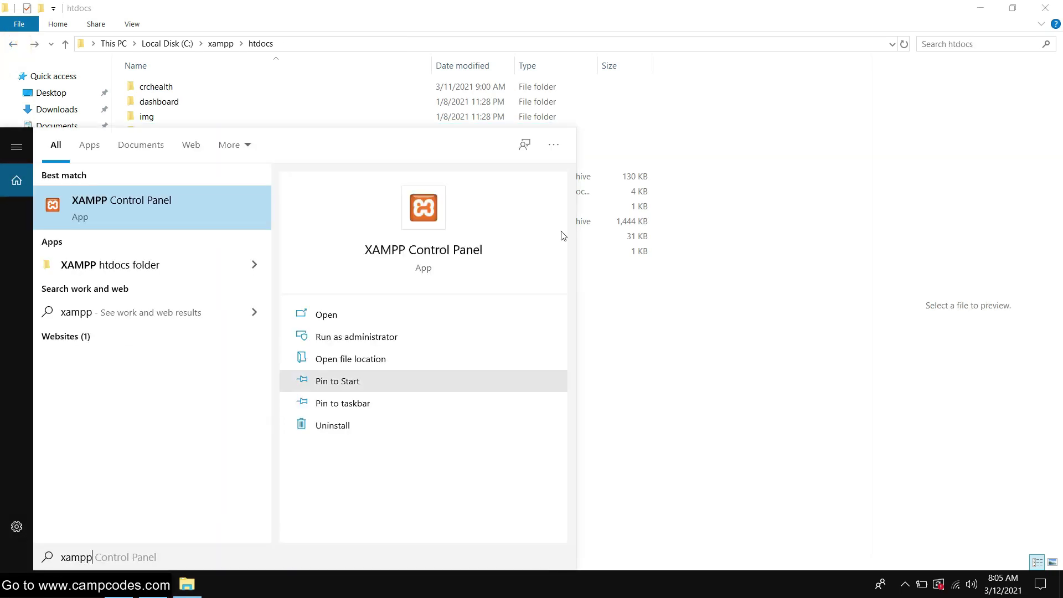
key(Return)
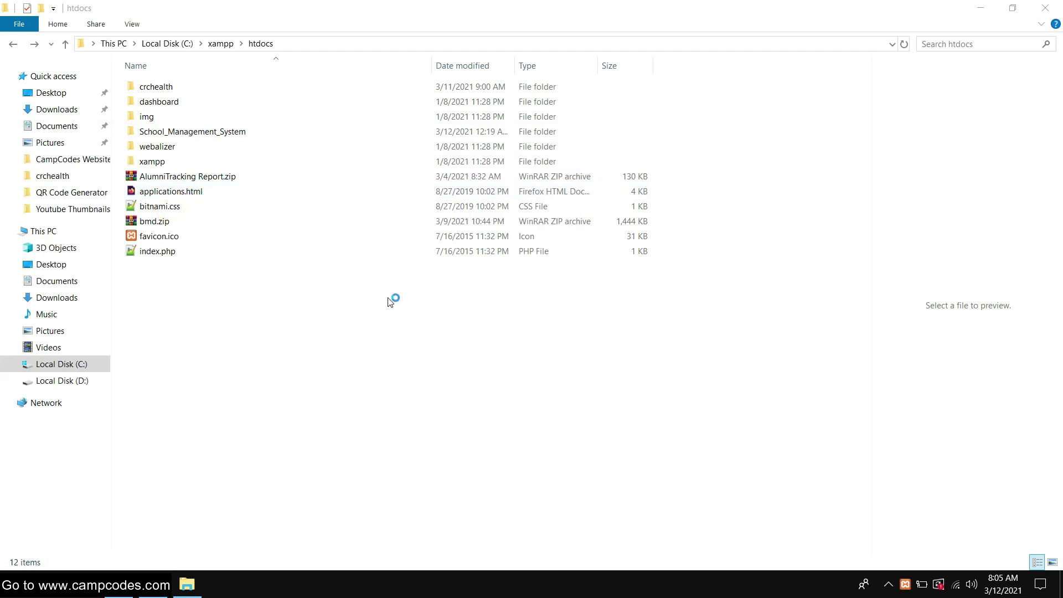
drag(268, 19, 574, 170)
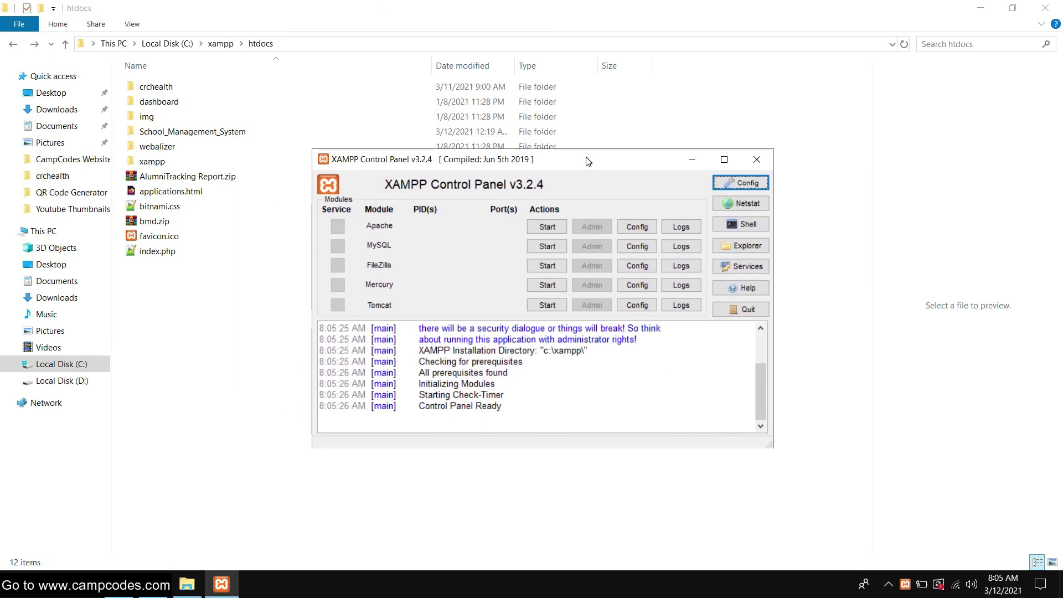
Start Apache and MySQL, then open the XAMPP dashboard via Apache's Admin
click(546, 229)
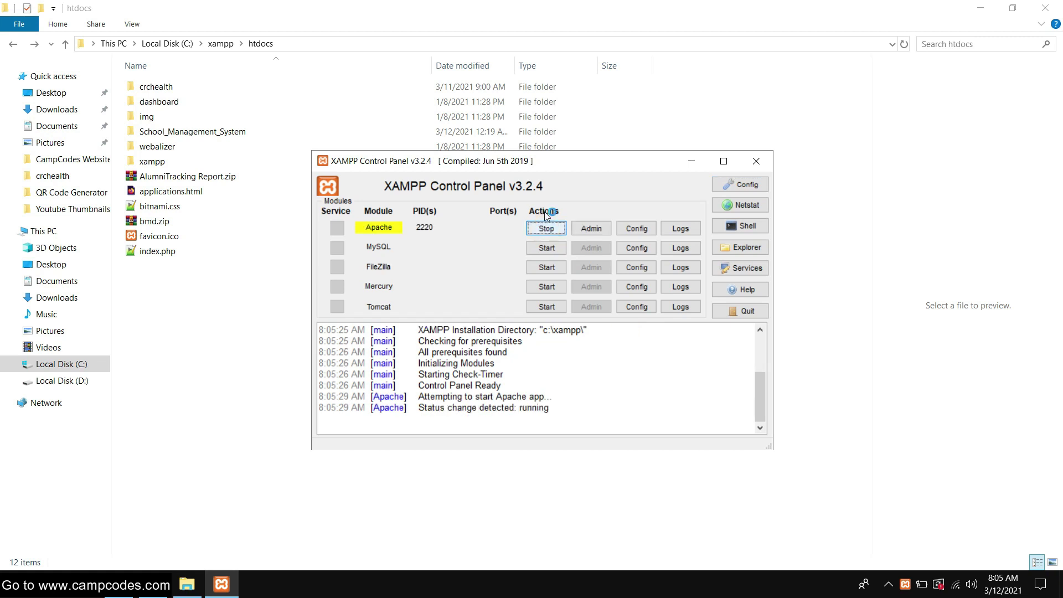
click(546, 248)
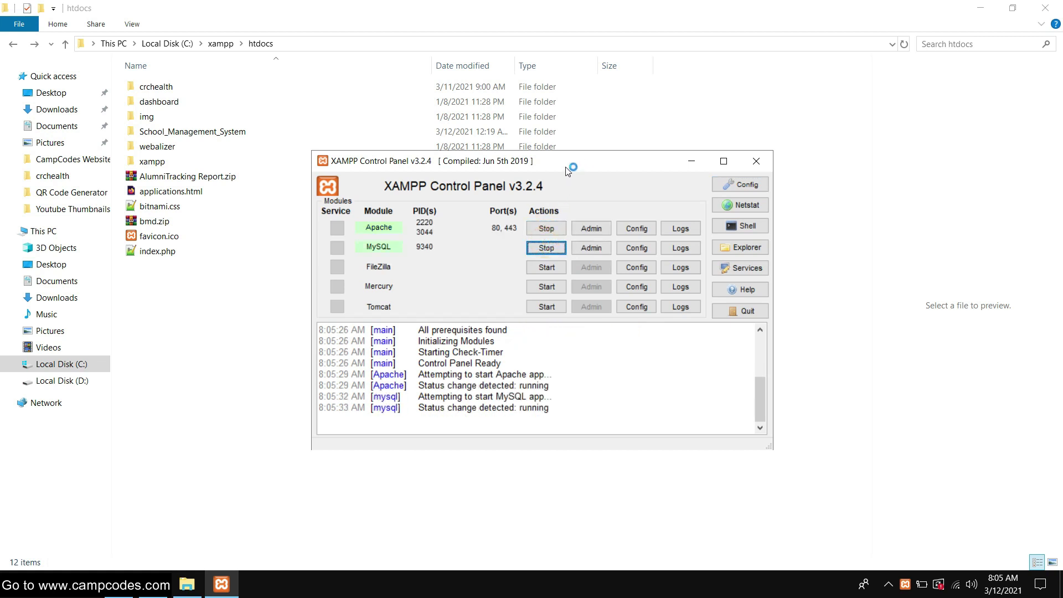
drag(574, 159, 518, 163)
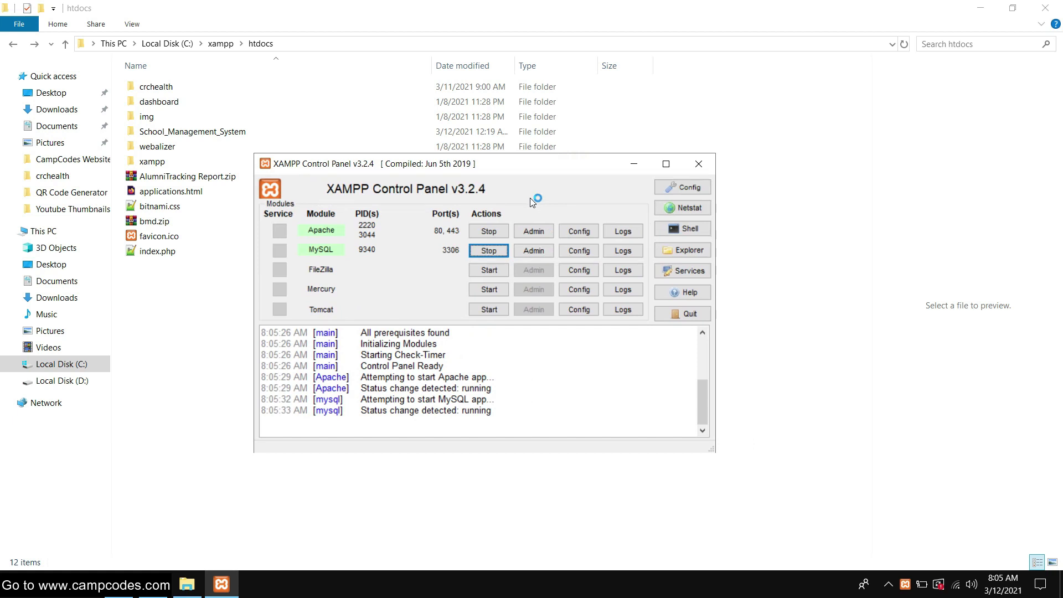
click(532, 234)
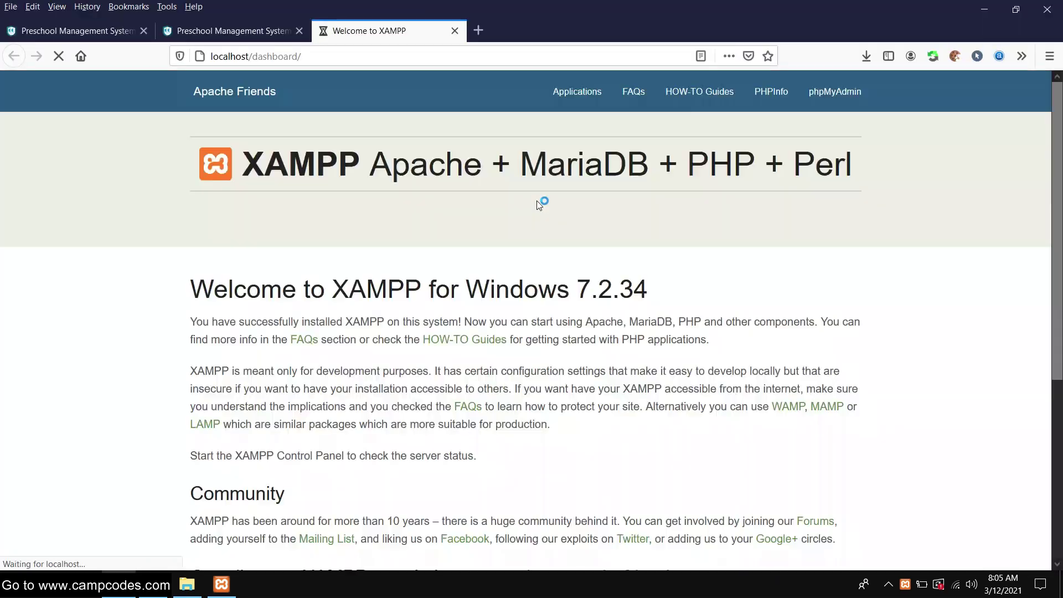
Open phpMyAdmin and drop the stock database, leaving six databases
click(216, 592)
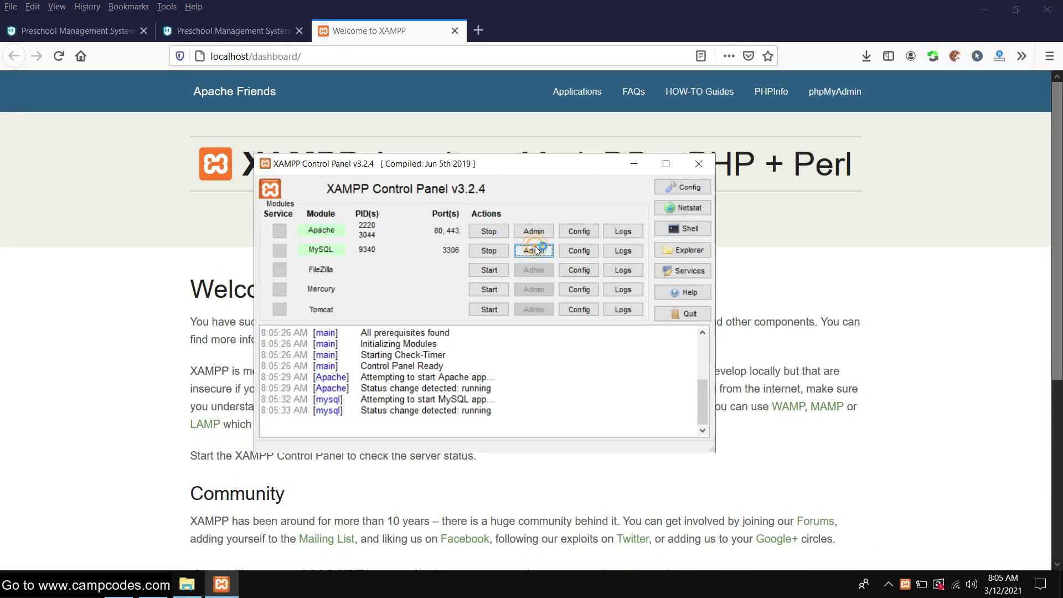
click(535, 246)
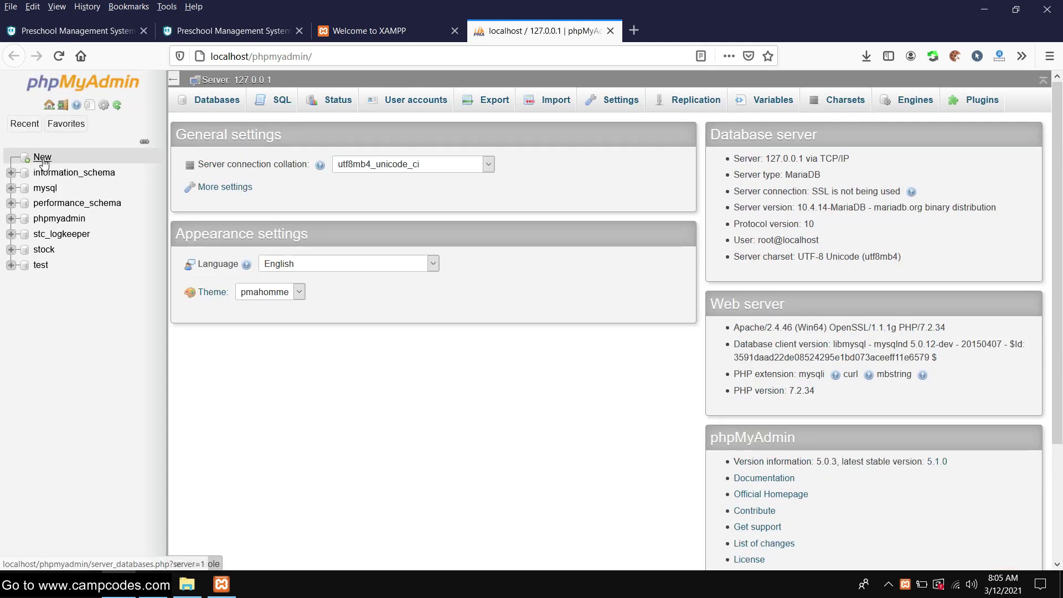
click(42, 157)
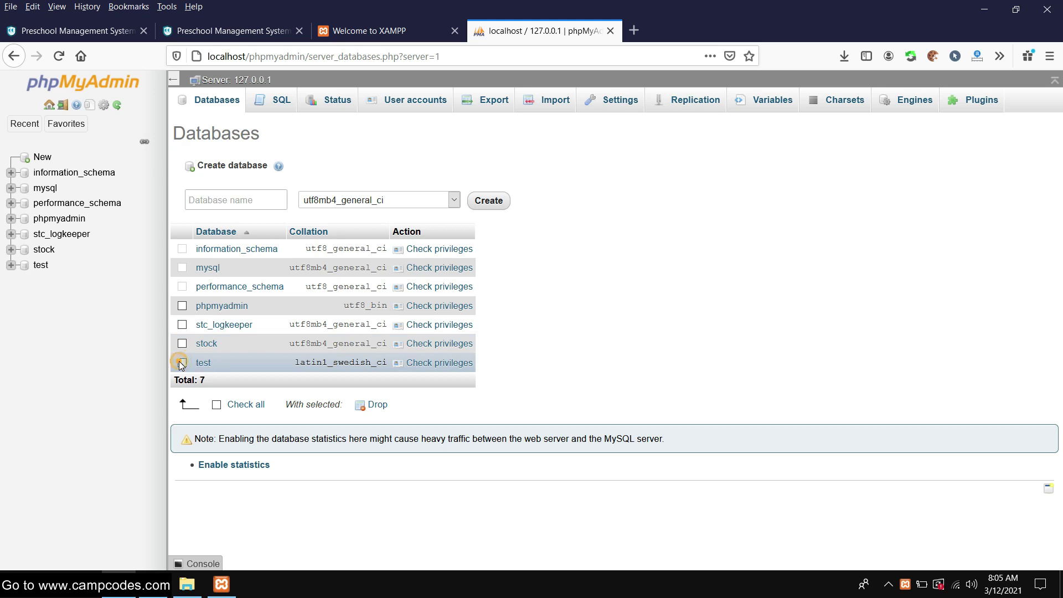
click(182, 363)
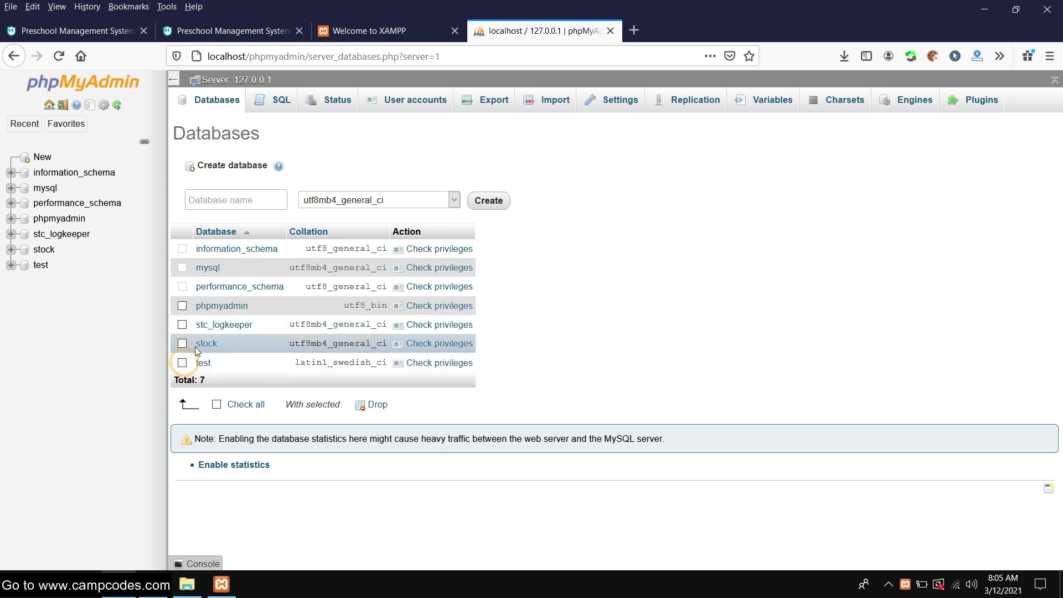
click(377, 406)
click(544, 361)
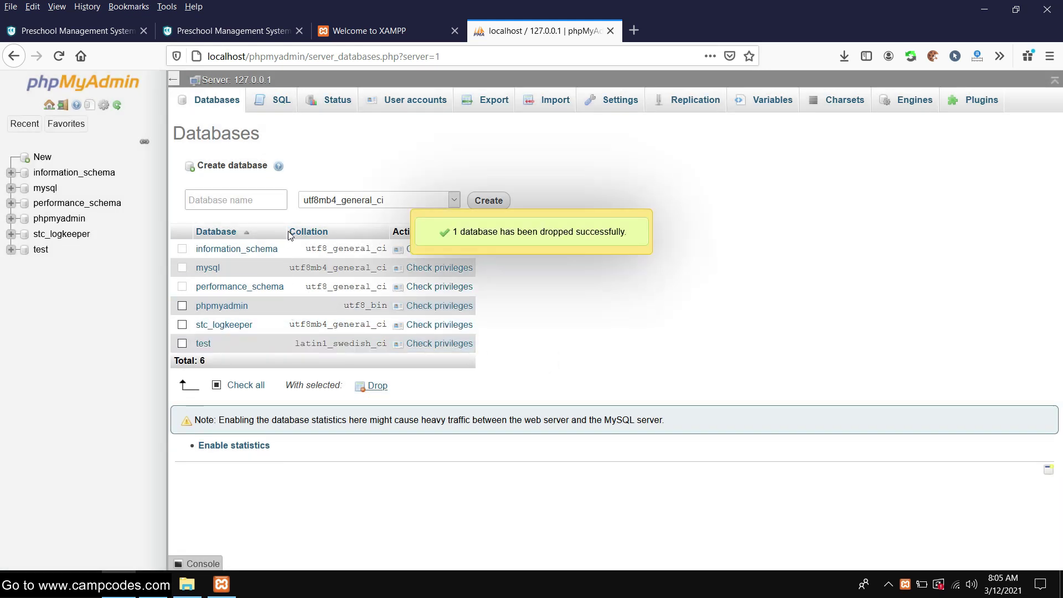
click(226, 200)
click(187, 584)
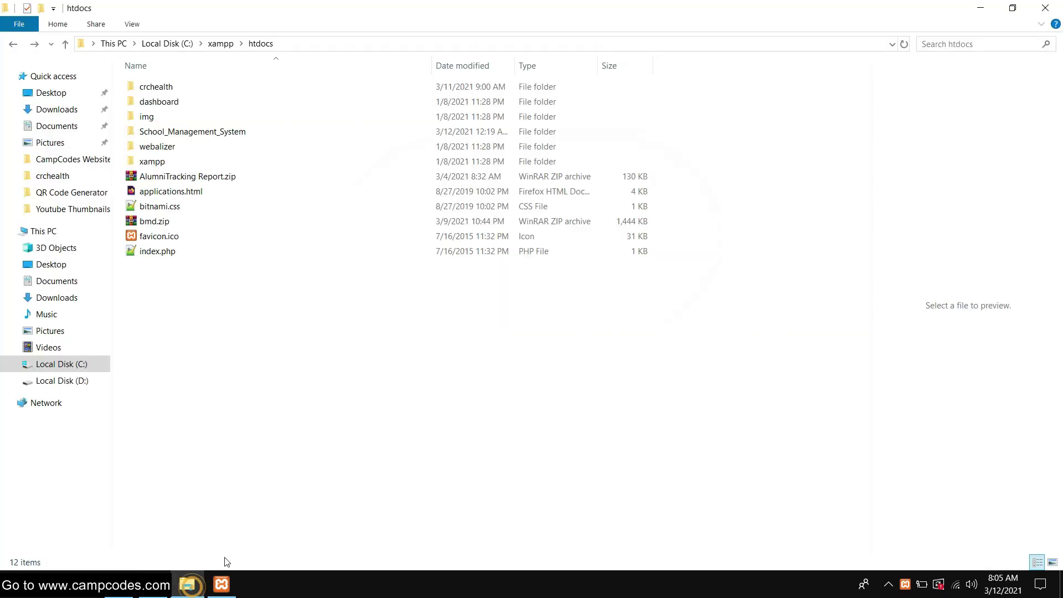
Copy the name 'preschool' from preschool.sql in the School_Management_System folder
double_click(169, 132)
click(165, 311)
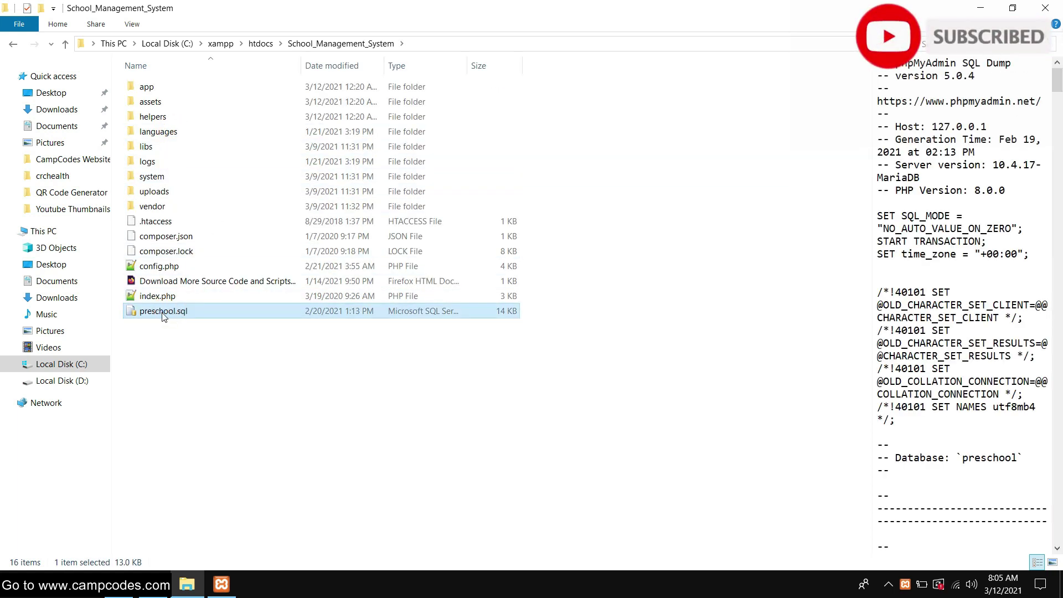
right_click(169, 311)
click(224, 539)
key(super+c)
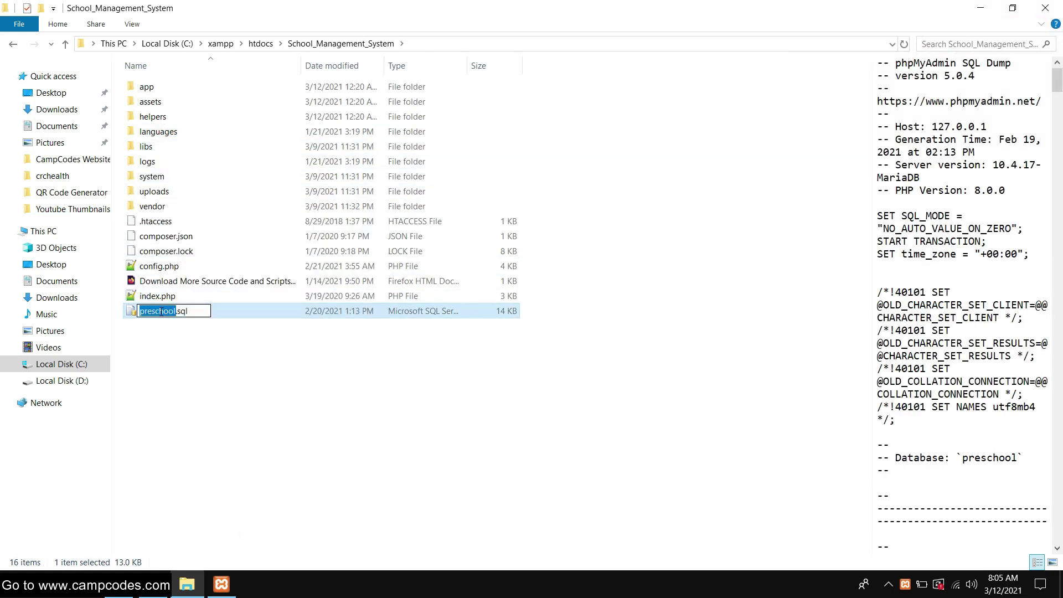
right_click(160, 311)
click(198, 350)
mouse_move(220, 590)
click(118, 526)
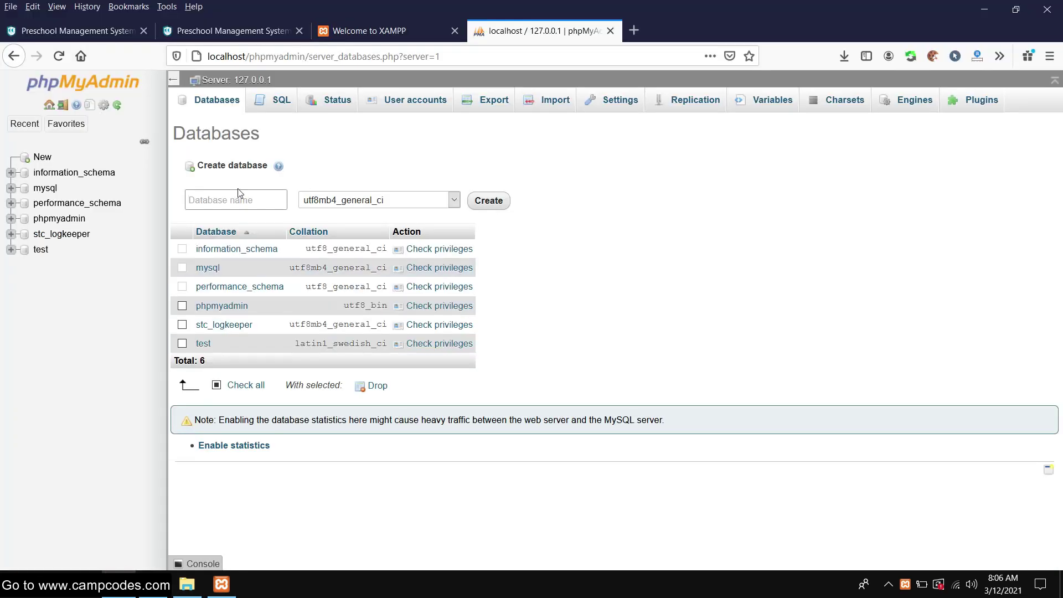
Create a new database named preschool
right_click(227, 198)
click(272, 248)
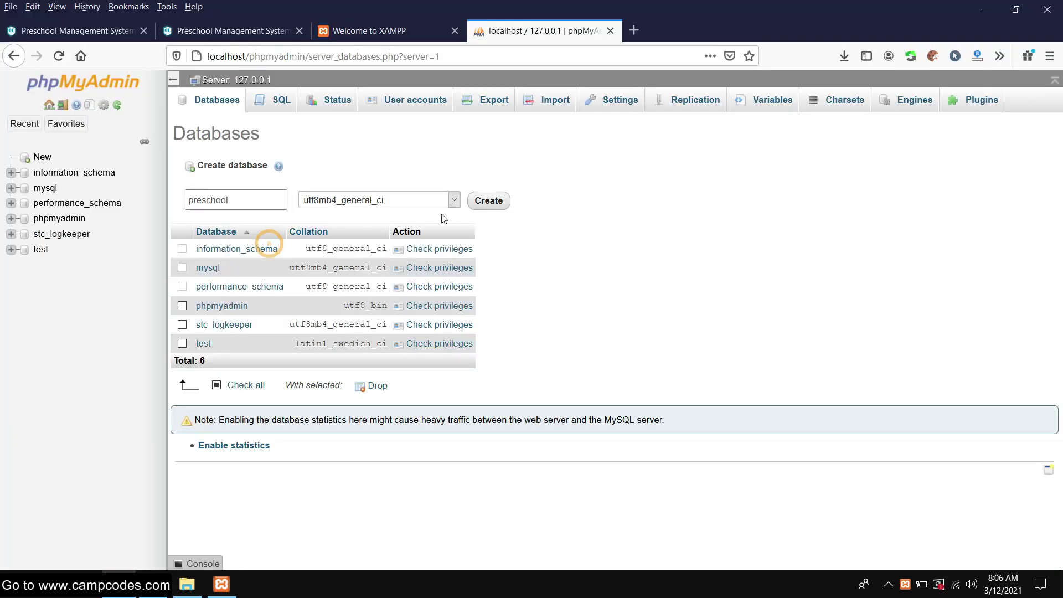
click(485, 210)
Import School_Management_System\preschool.sql into the preschool database (51 queries)
click(520, 105)
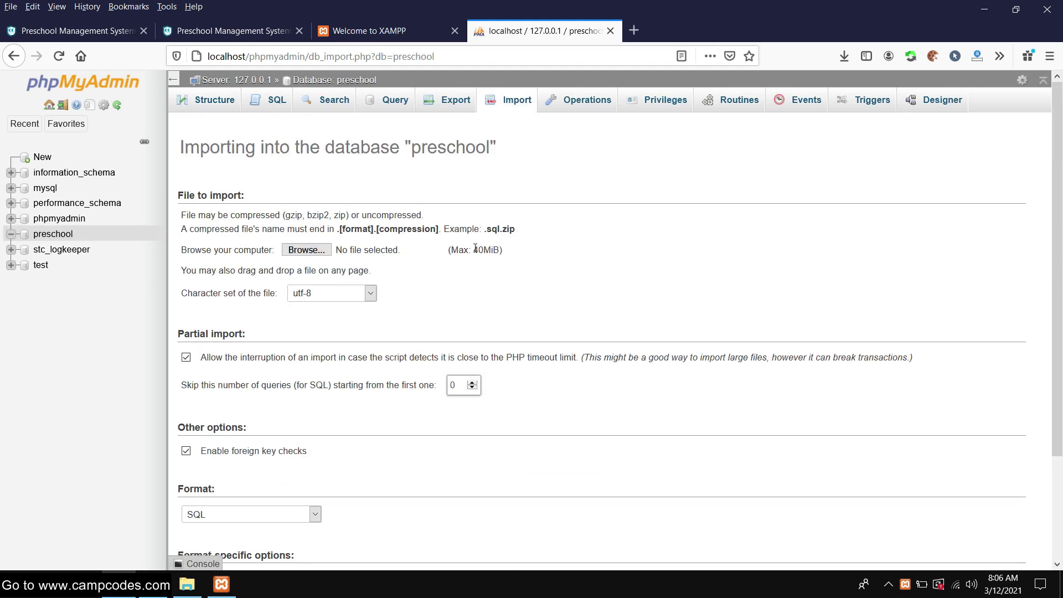
click(306, 235)
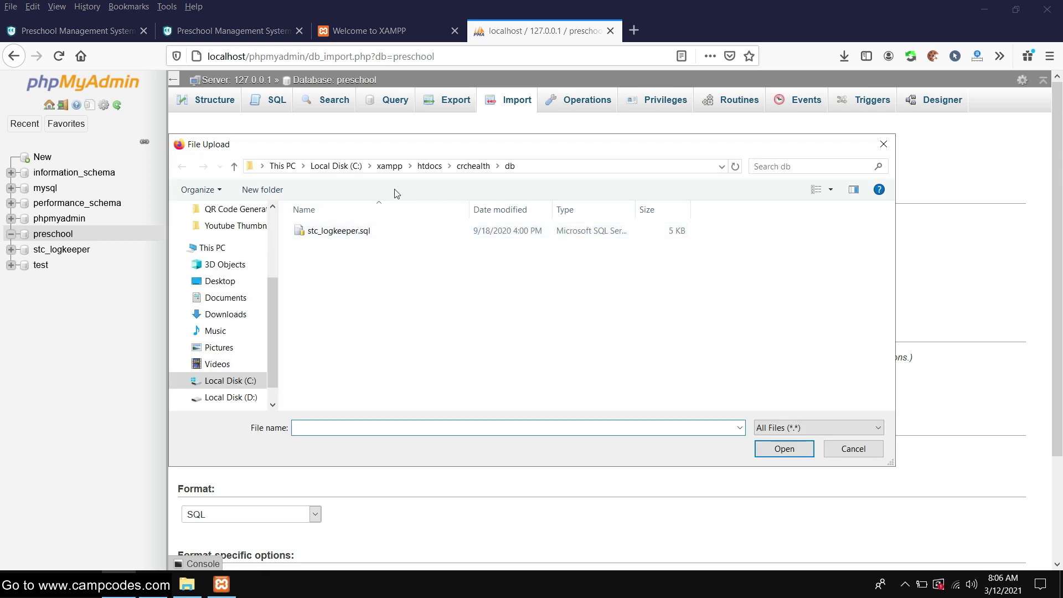
click(431, 166)
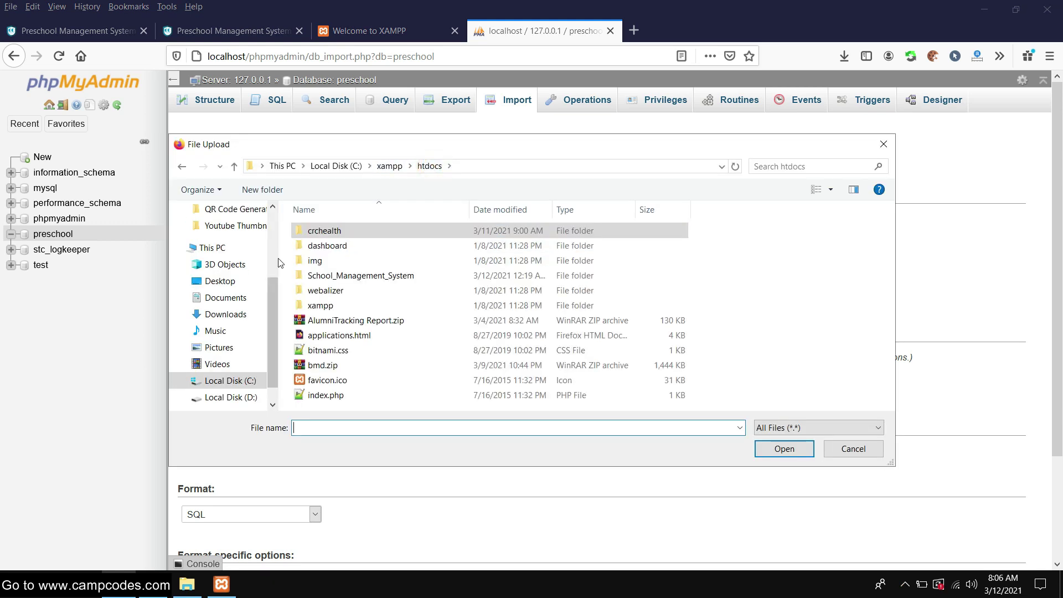
double_click(334, 276)
scroll(334, 276, down, 2)
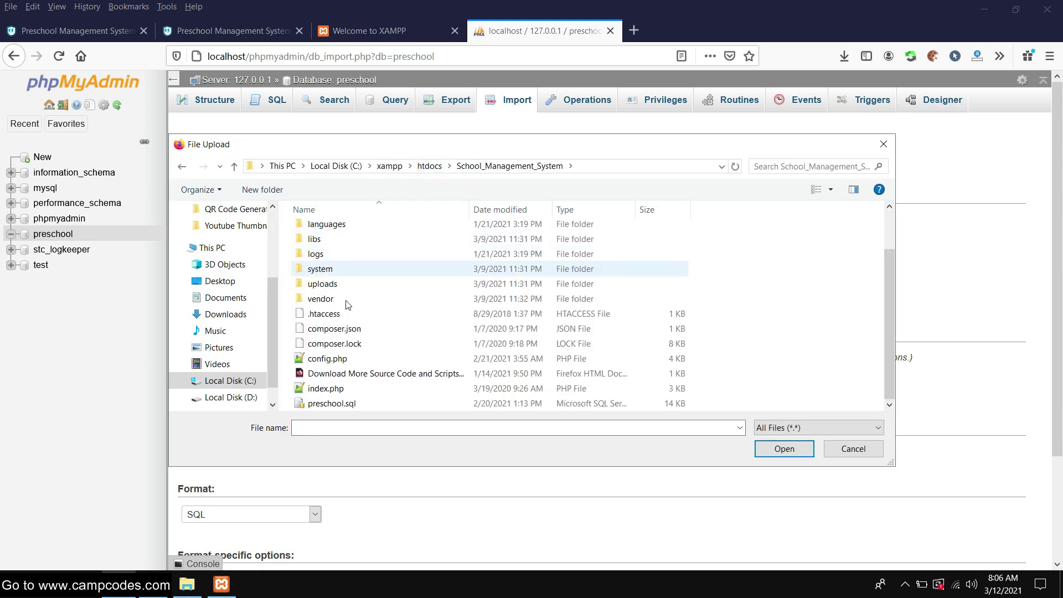
click(382, 407)
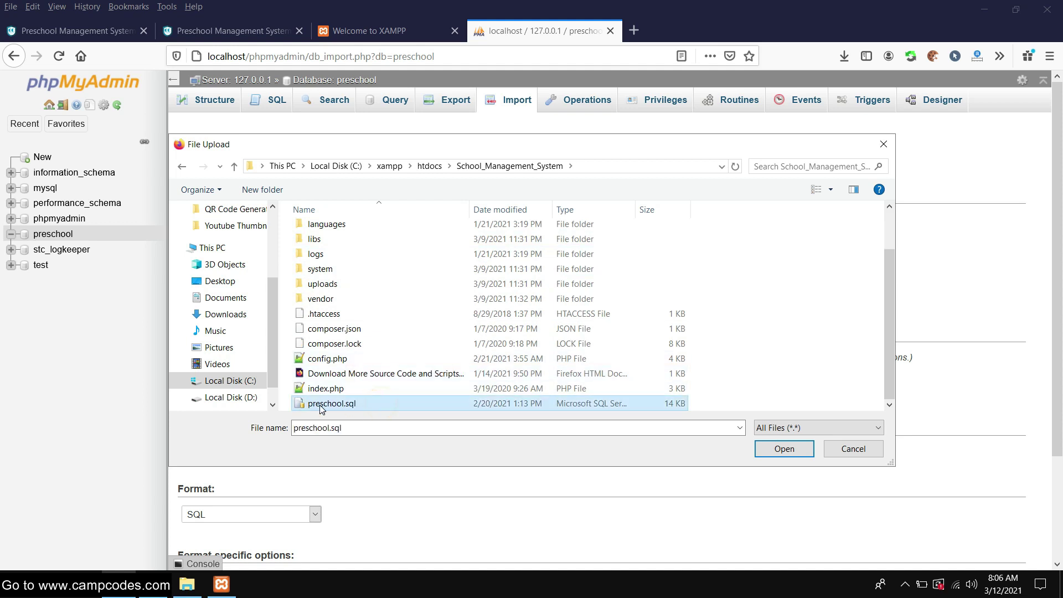
click(363, 403)
double_click(363, 403)
scroll(457, 333, down, 3)
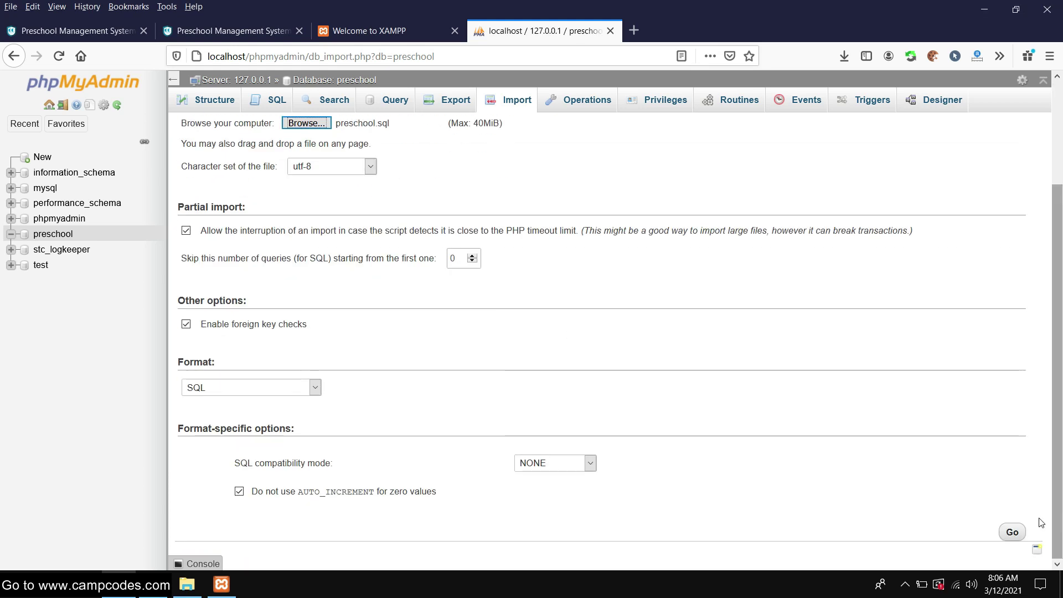
click(1021, 540)
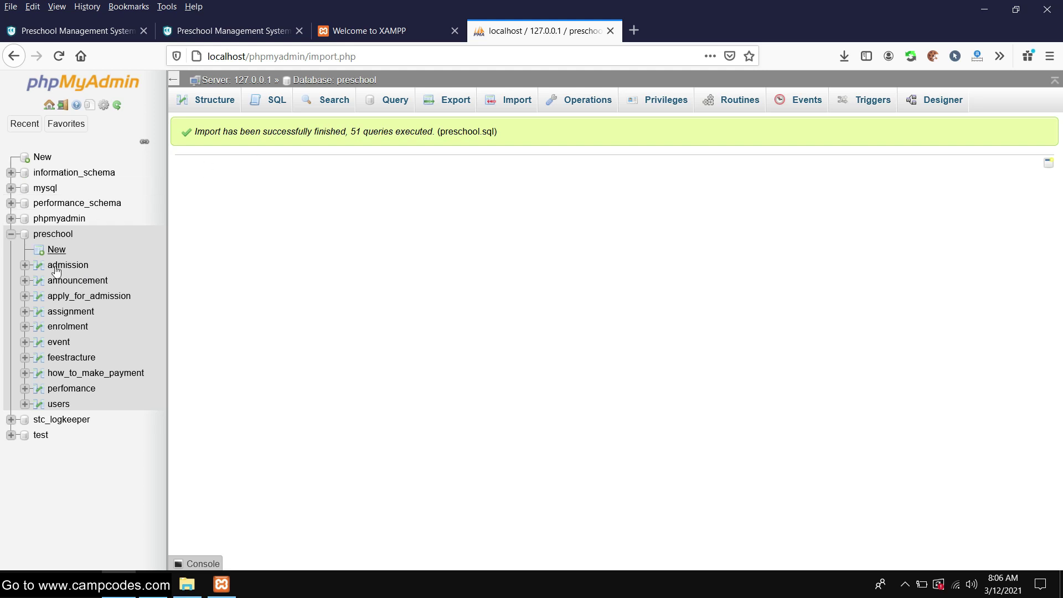
click(385, 28)
Copy 'School_Management_System' from the File Explorer address bar path
click(187, 584)
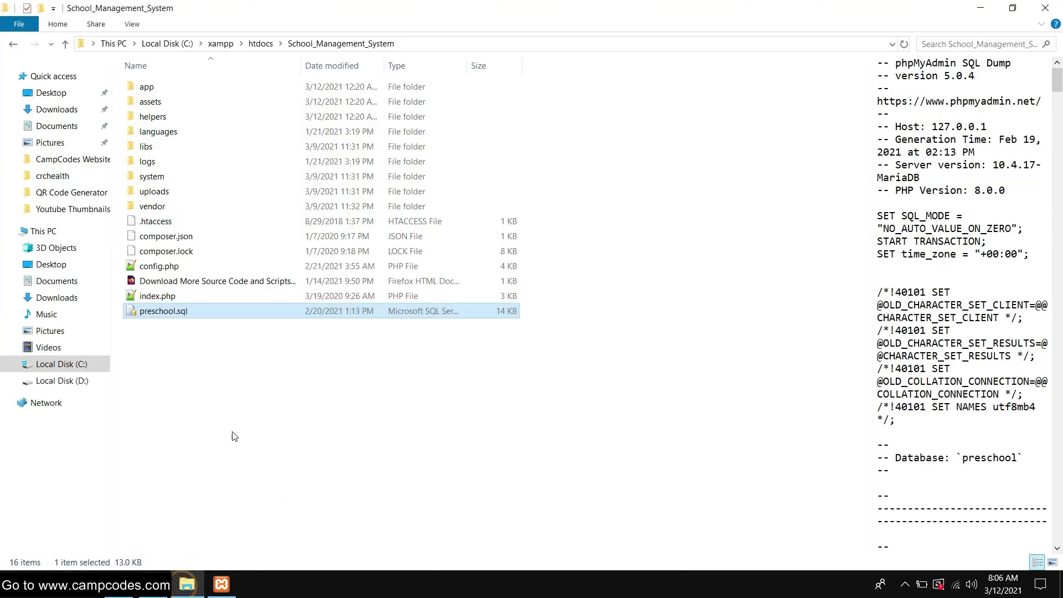
click(398, 45)
drag(272, 44, 164, 44)
right_click(182, 45)
click(224, 82)
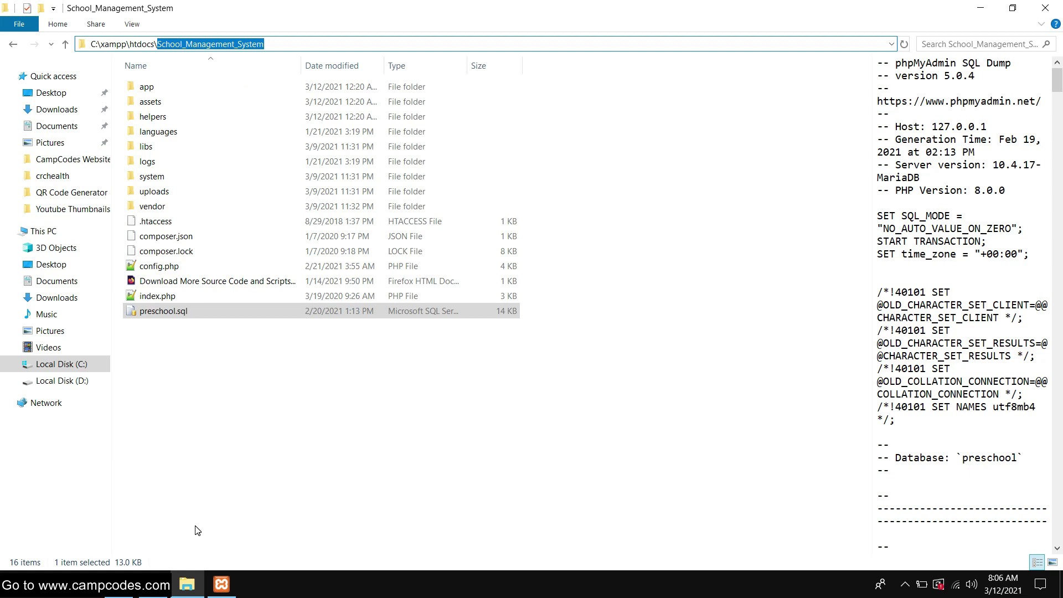
click(128, 518)
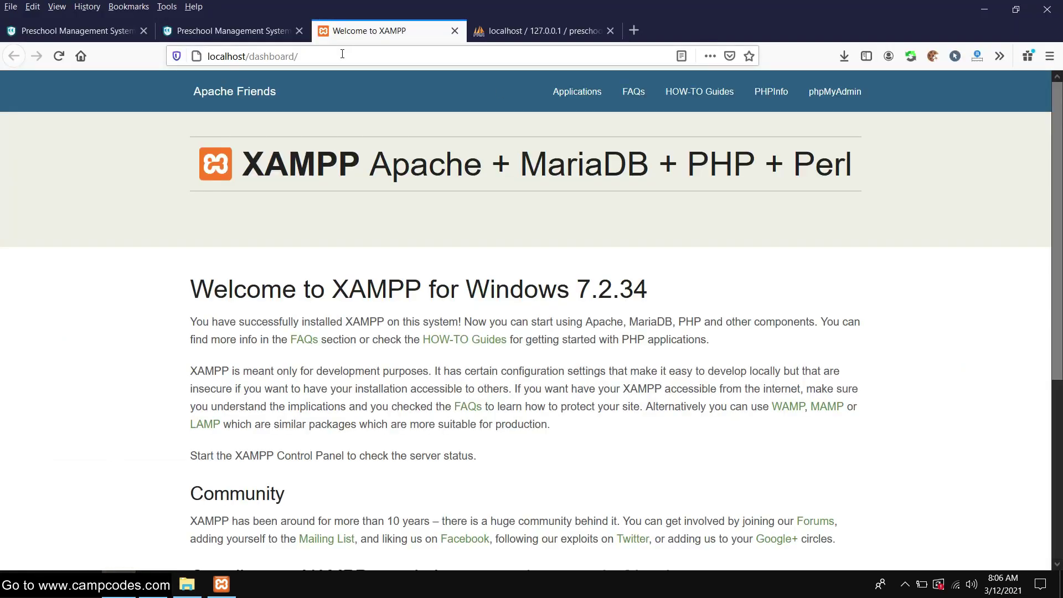
Replace 'dashboard/' with School_Management_System in the address to load localhost/School_Management_System/
click(342, 54)
drag(342, 54, 250, 55)
right_click(260, 56)
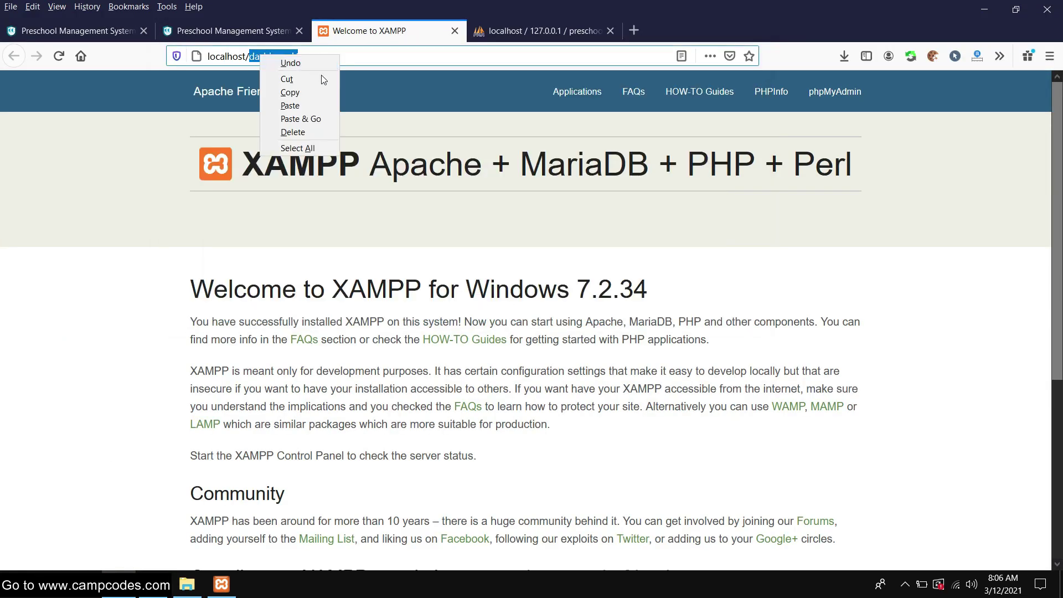
click(299, 104)
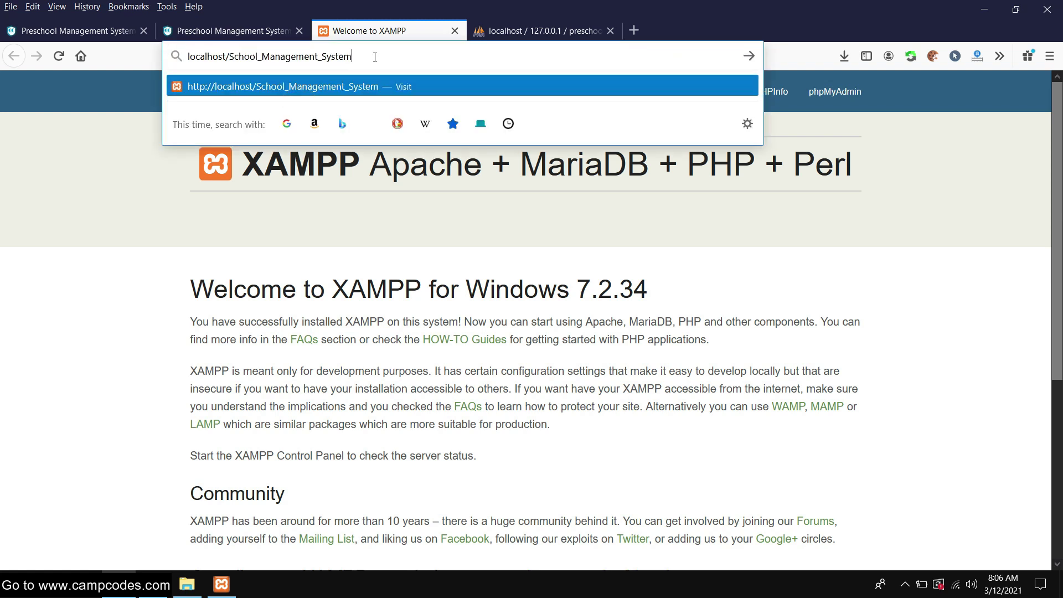
key(Return)
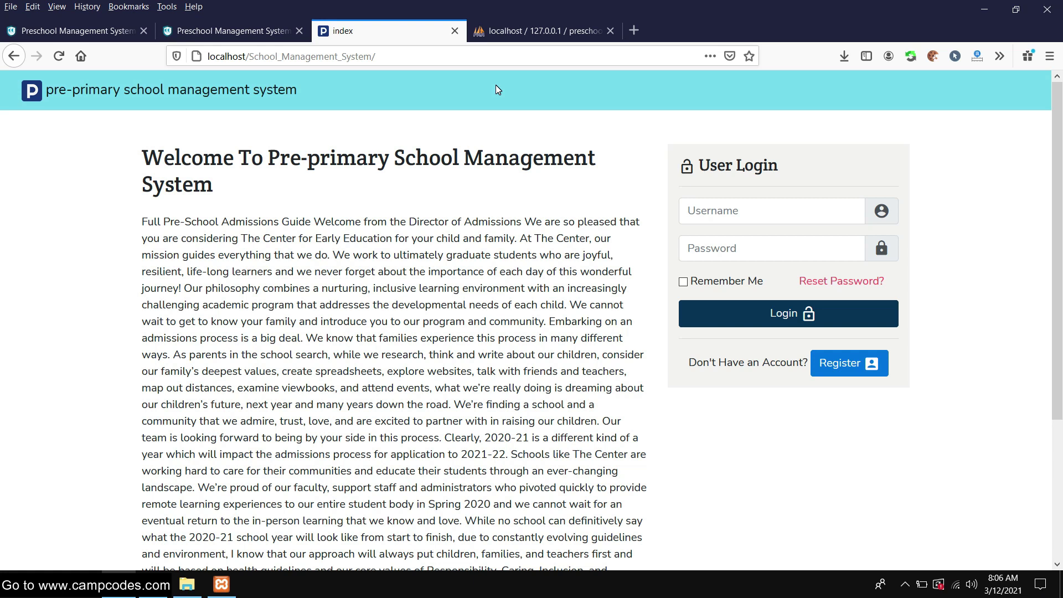
scroll(496, 89, down, 5)
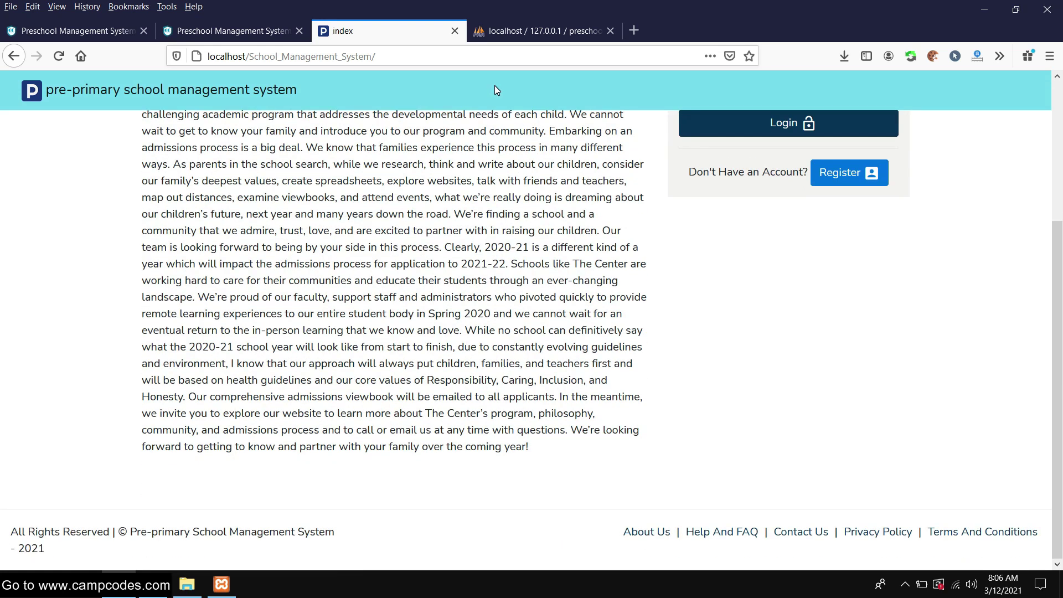
scroll(496, 90, up, 5)
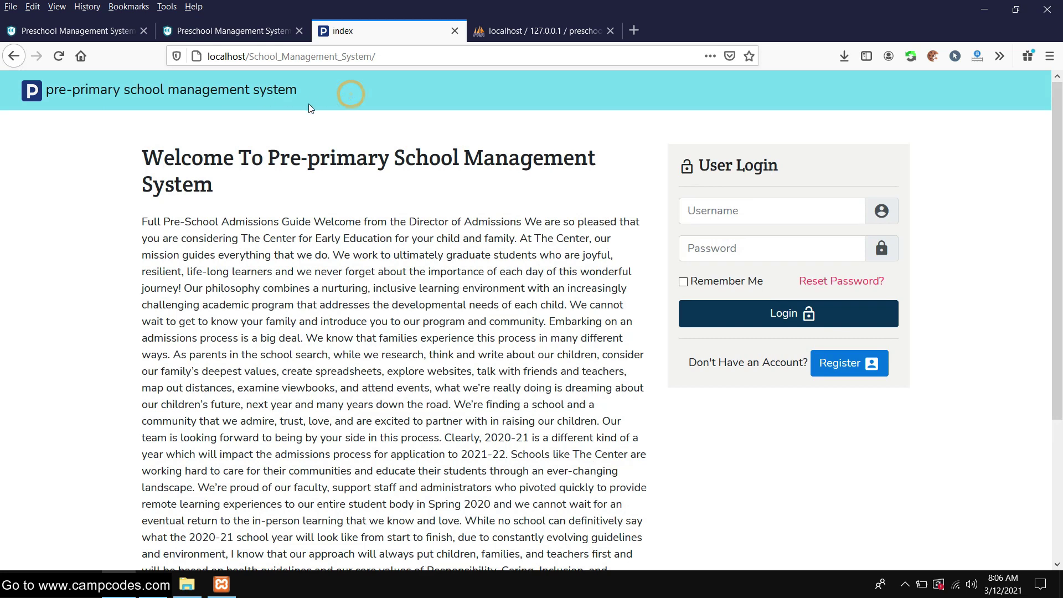
scroll(814, 356, down, 5)
scroll(812, 349, up, 5)
scroll(417, 130, down, 5)
scroll(417, 130, up, 5)
click(410, 56)
click(421, 56)
text(admin)
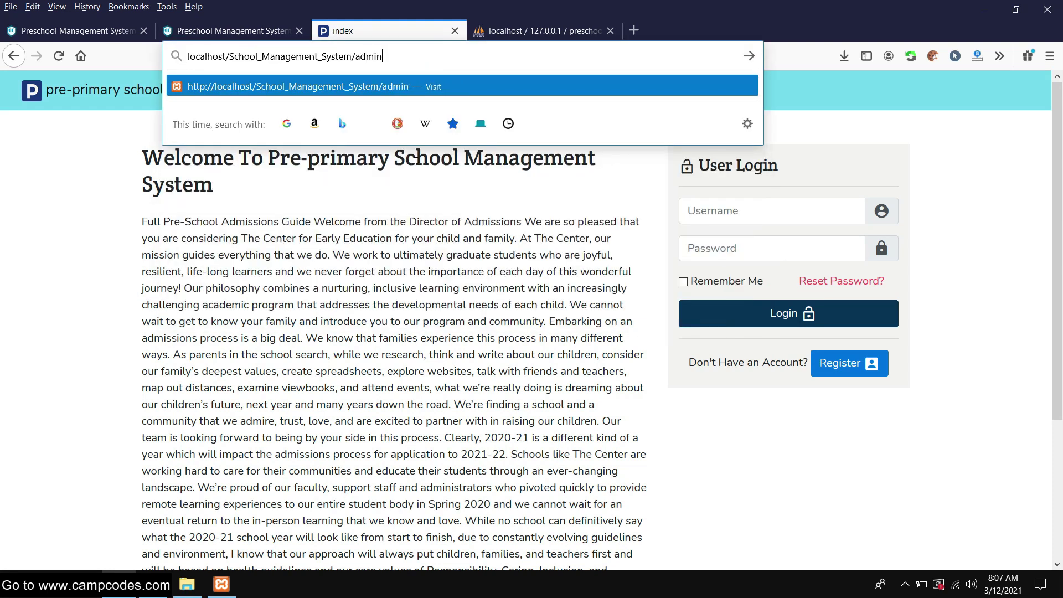
key(Return)
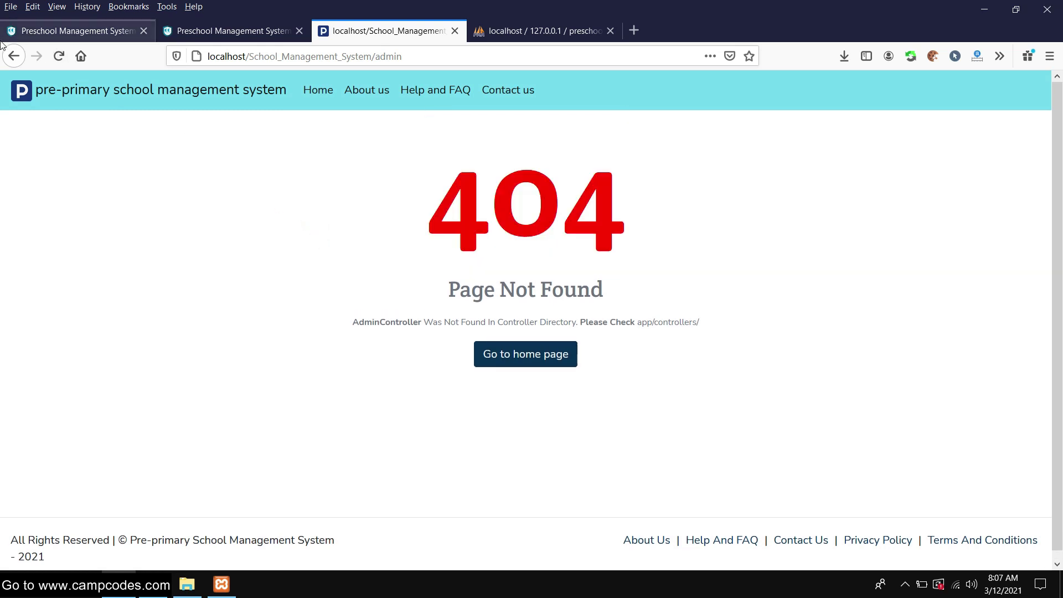
click(13, 56)
click(407, 58)
click(426, 57)
key(Escape)
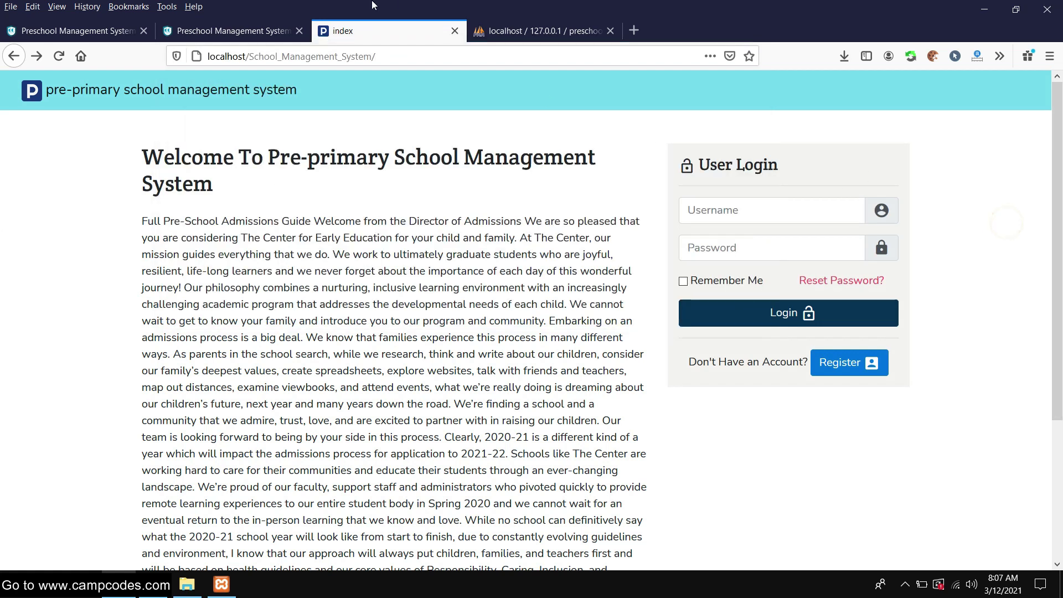
Copy the demo username from the CampCodes project page into the login form's Username field
click(200, 32)
scroll(354, 332, down, 10)
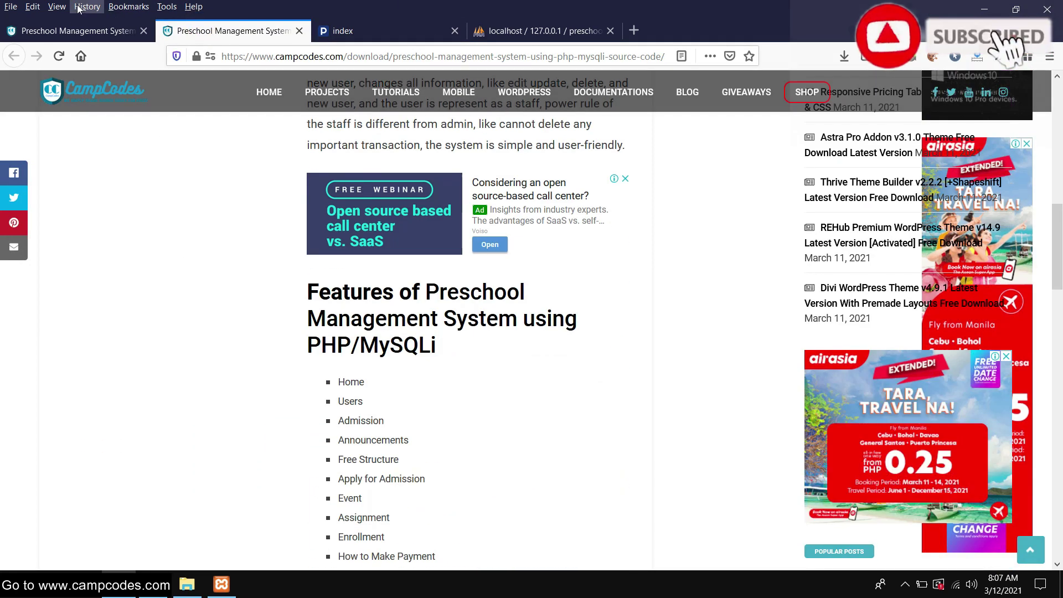
click(71, 29)
scroll(146, 230, up, 2)
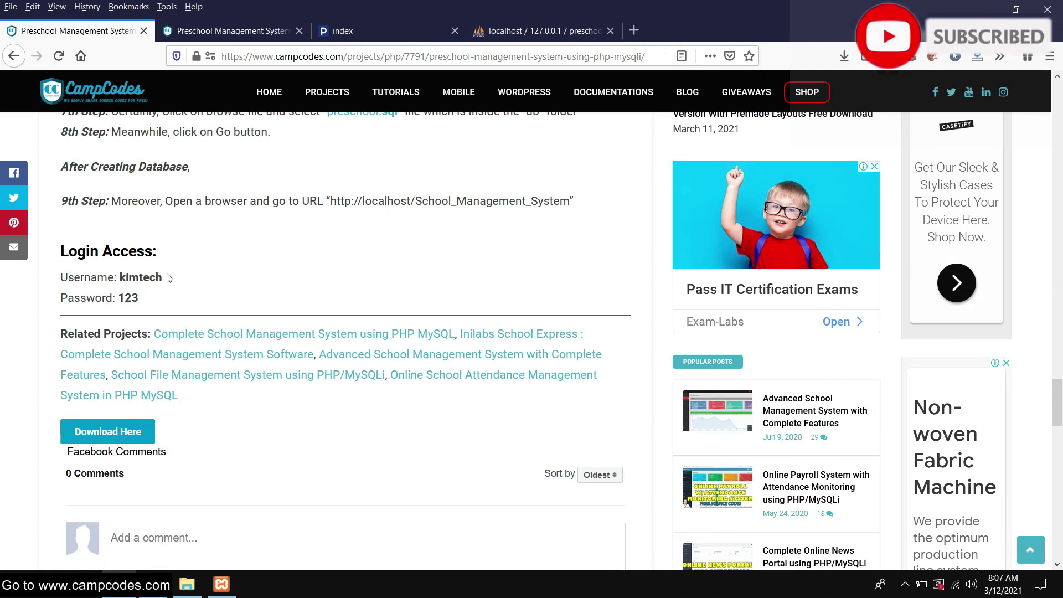
drag(169, 278, 120, 278)
right_click(131, 280)
click(173, 287)
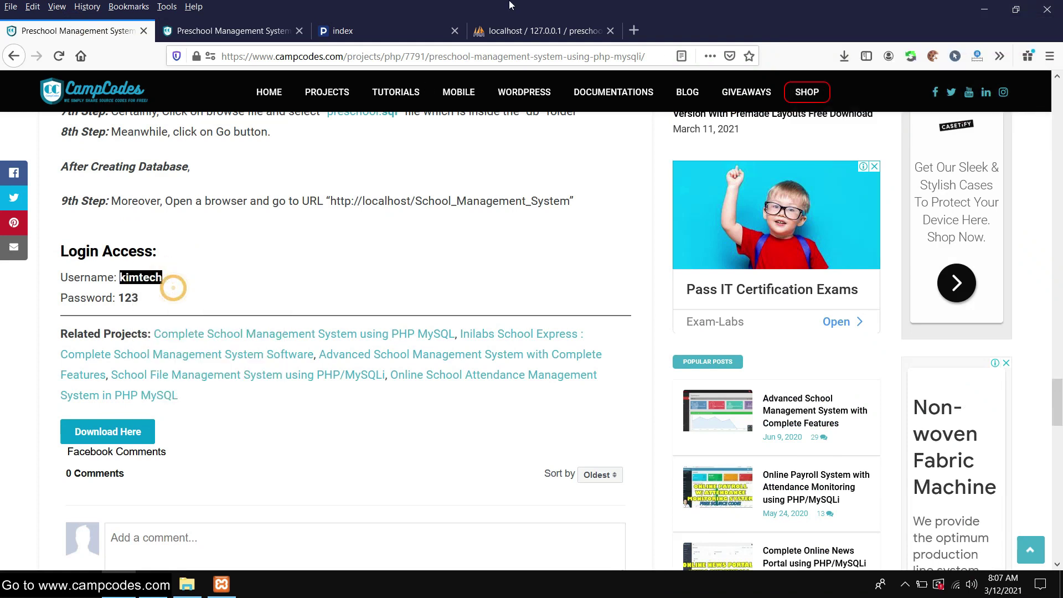
click(384, 31)
click(774, 210)
right_click(774, 212)
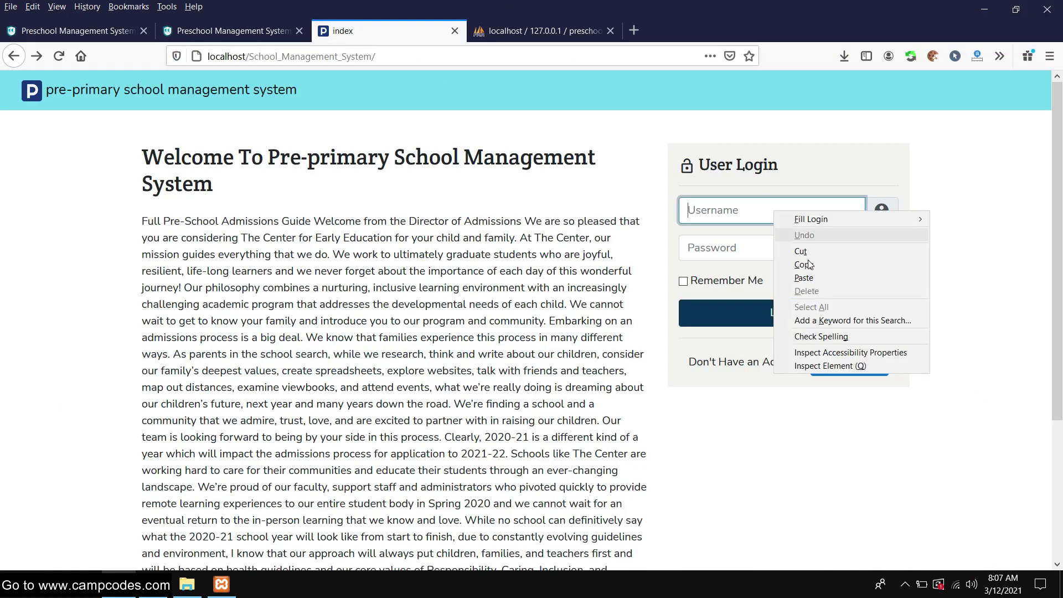
click(804, 277)
Copy the demo password from the project page into the Password field
click(72, 31)
drag(139, 297, 124, 298)
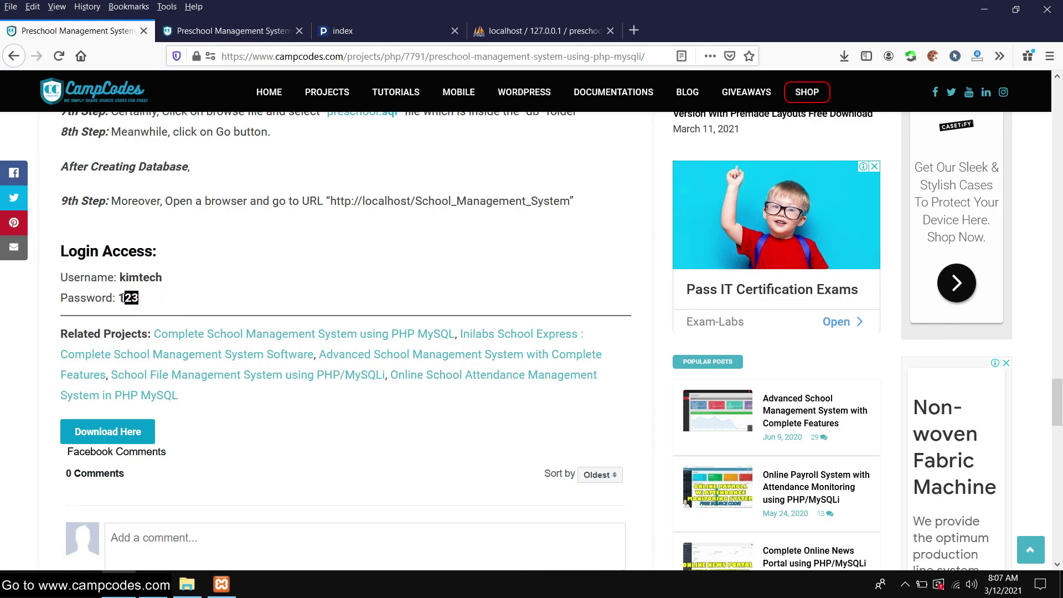
right_click(128, 295)
click(167, 308)
click(399, 28)
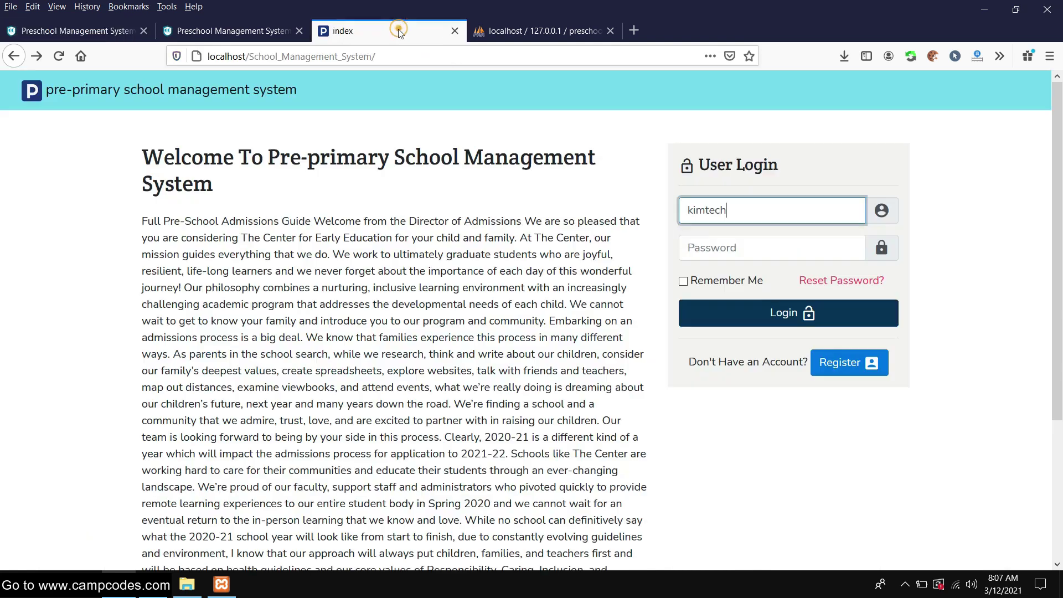
right_click(711, 245)
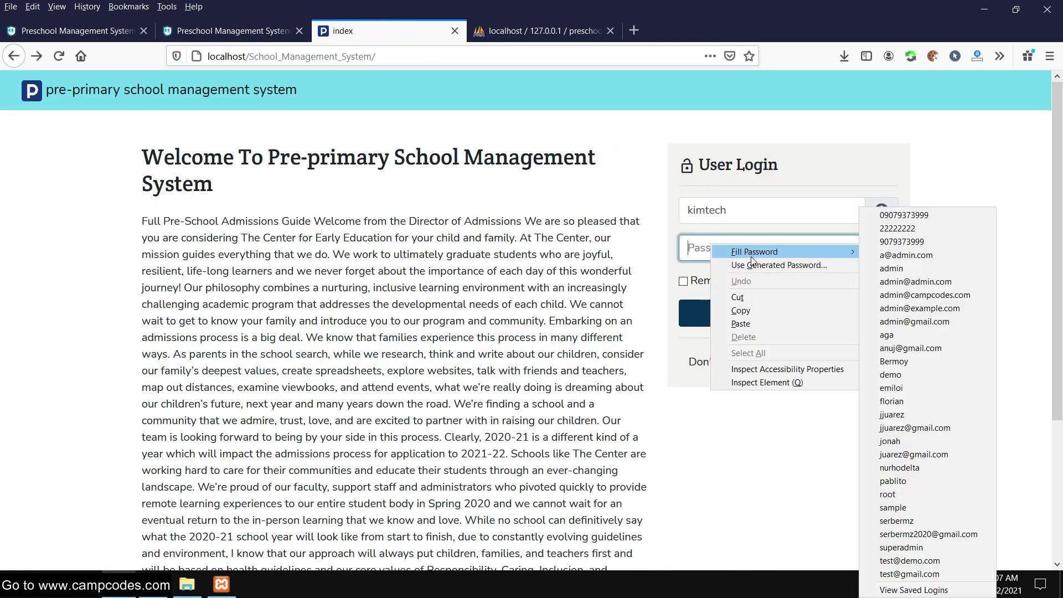
click(757, 324)
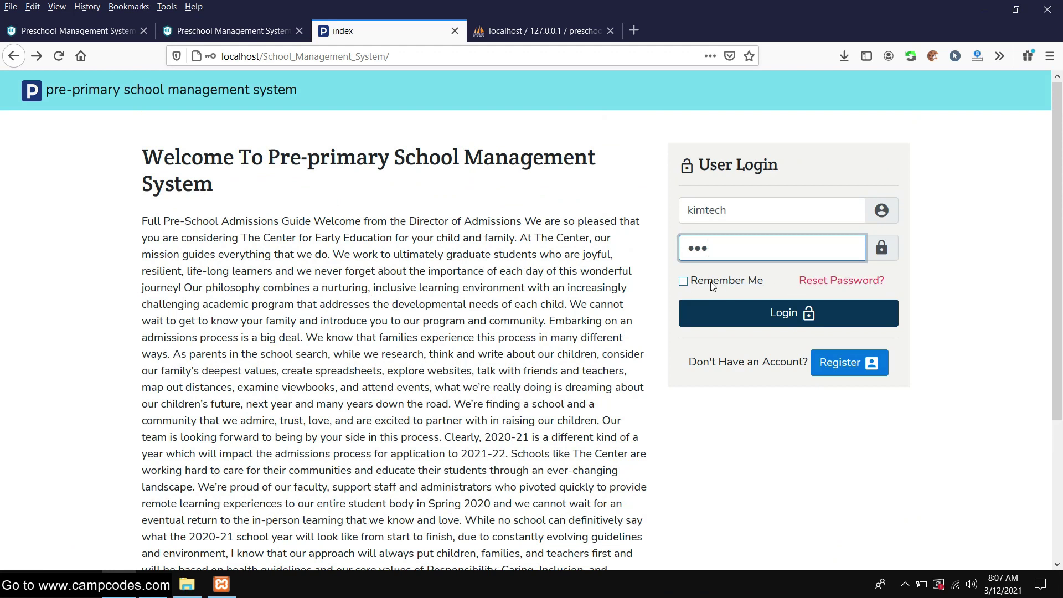
Tick the remember-me option and log in with the entered credentials
click(684, 281)
scroll(786, 301, down, 3)
scroll(787, 298, up, 3)
click(787, 311)
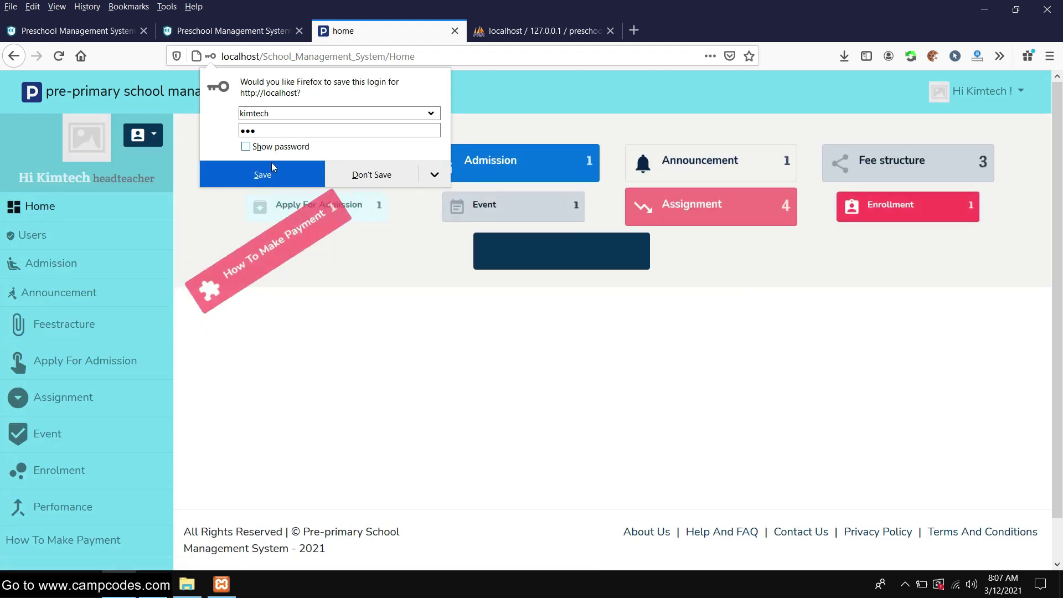
Save the login in Firefox and reload Home to view tiles like Users 2 and Assignment 4
click(272, 167)
scroll(842, 202, down, 1)
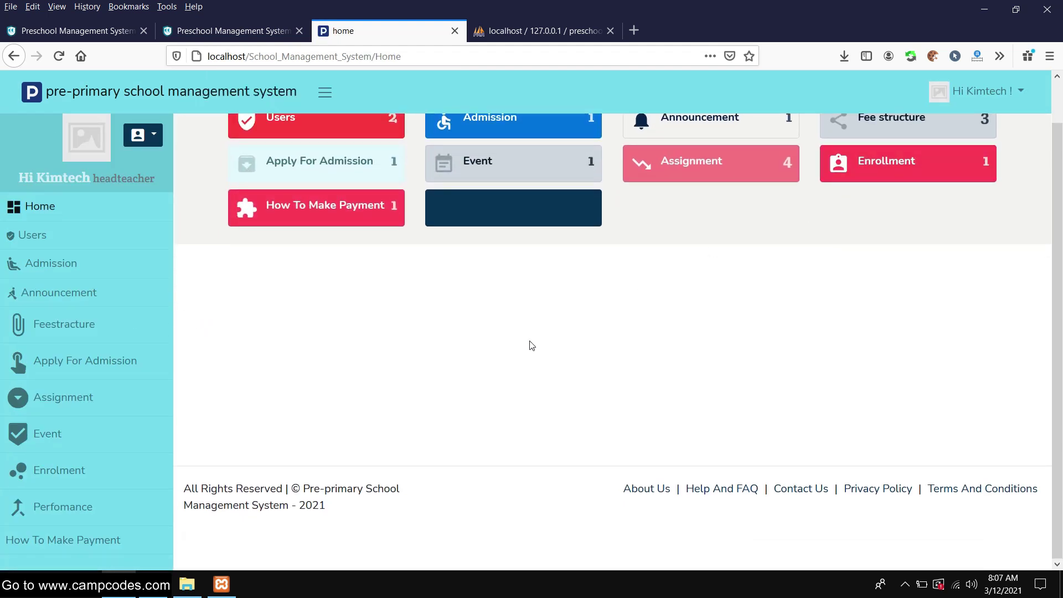
scroll(687, 323, up, 1)
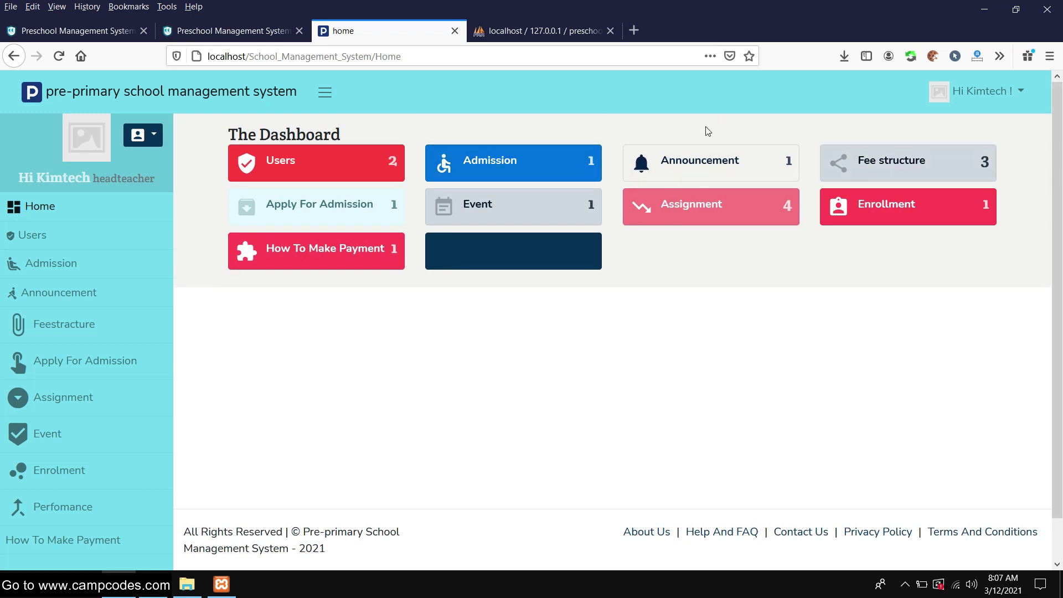
click(51, 216)
scroll(471, 227, down, 1)
scroll(471, 227, up, 1)
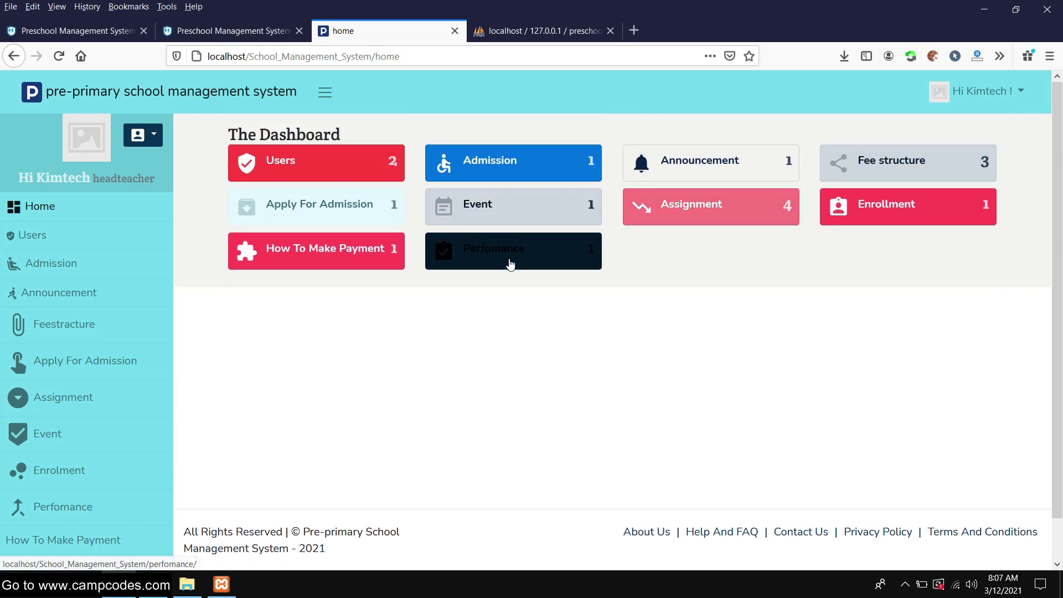
scroll(237, 316, down, 1)
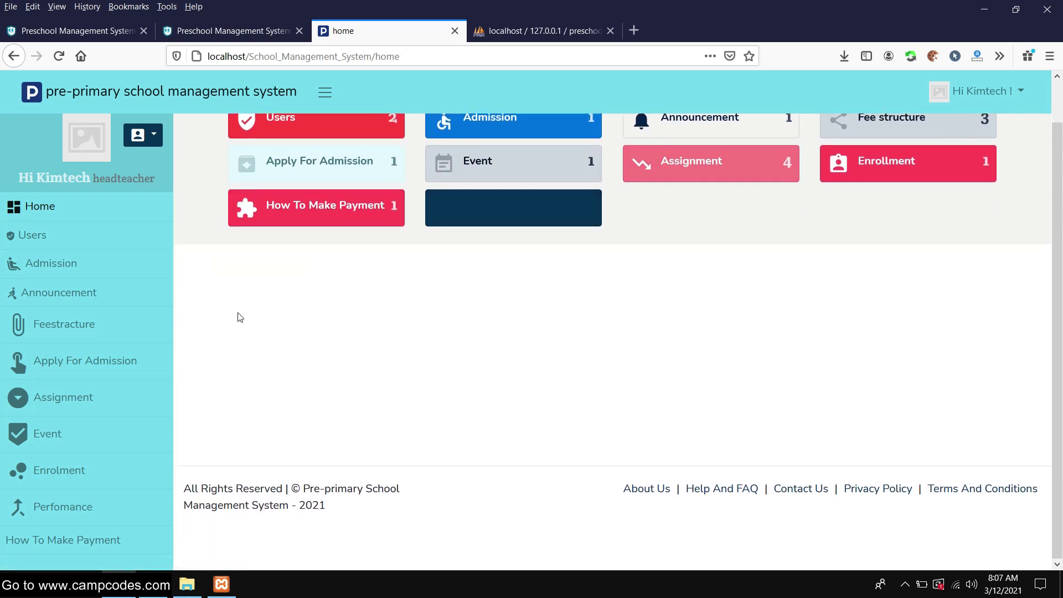
scroll(111, 359, up, 1)
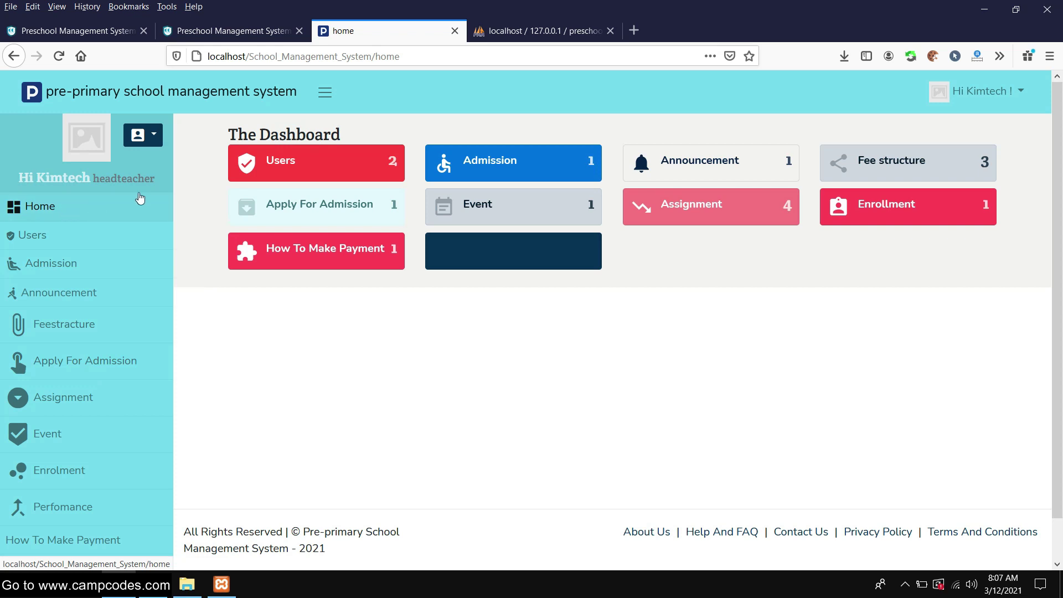
Open the Enrolment list and try the inline edit popups for boys, girls and Age Below 6, dismissing each
click(53, 481)
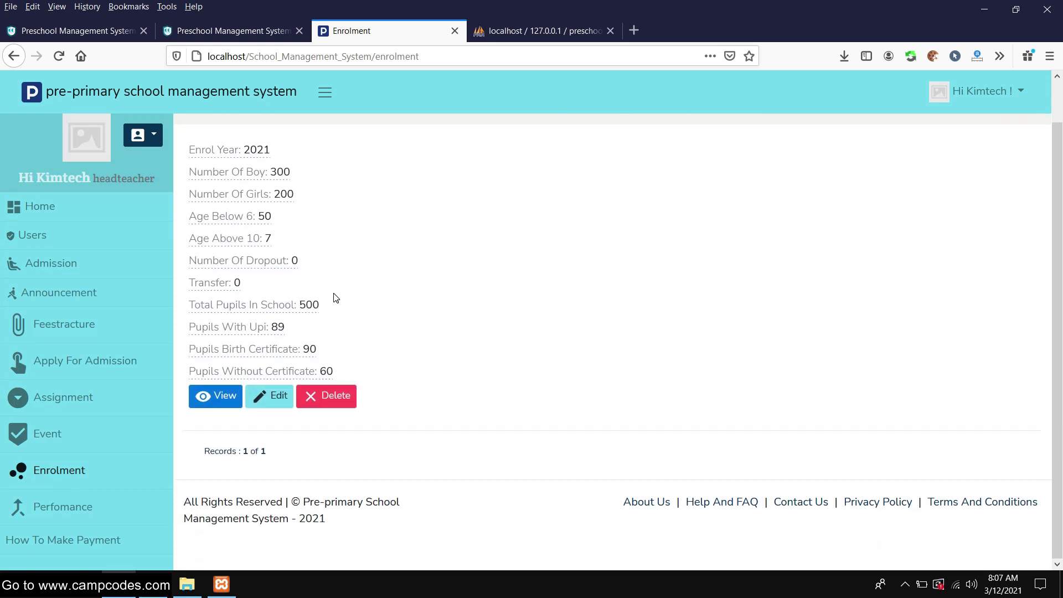
drag(188, 195, 304, 202)
click(214, 220)
click(386, 206)
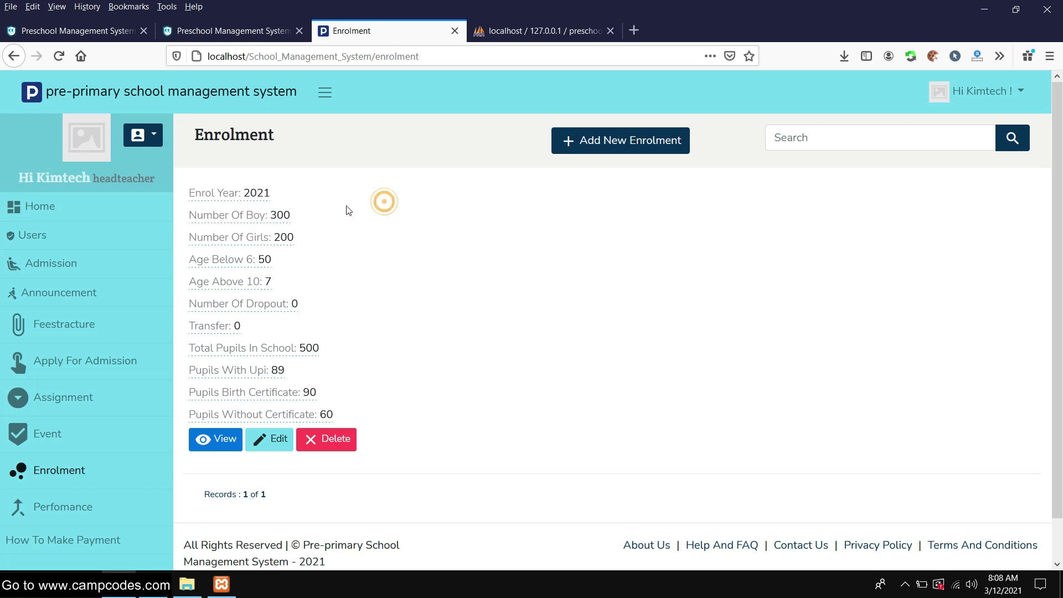
click(280, 215)
click(333, 214)
click(283, 236)
click(385, 246)
click(265, 259)
click(370, 265)
scroll(498, 233, down, 1)
scroll(499, 232, up, 1)
Look over the blank Add New Enrolment form, then go back to the enrolment list
click(591, 146)
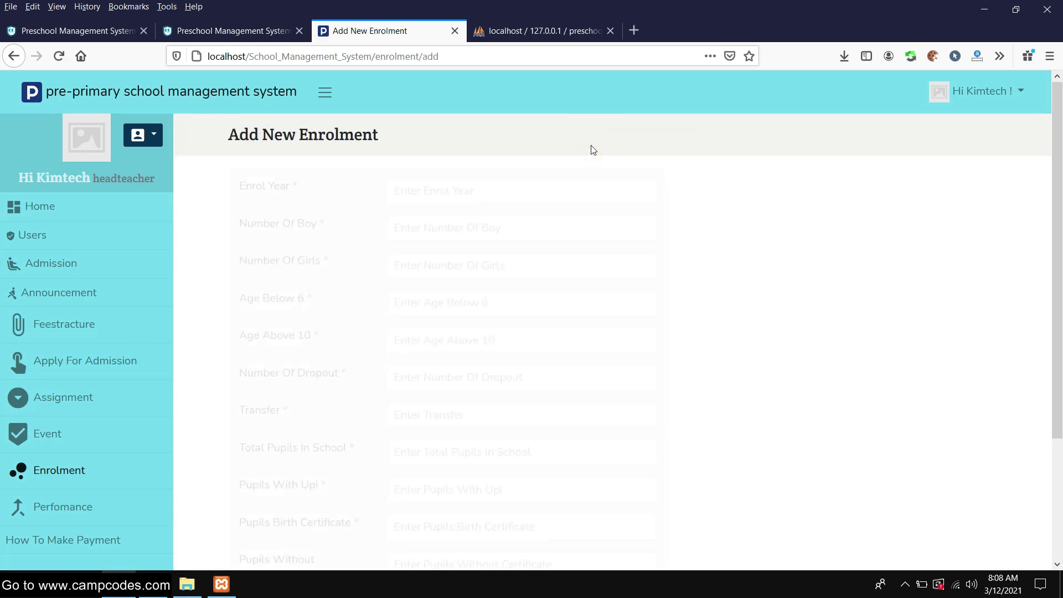
scroll(564, 171, down, 3)
scroll(564, 171, up, 3)
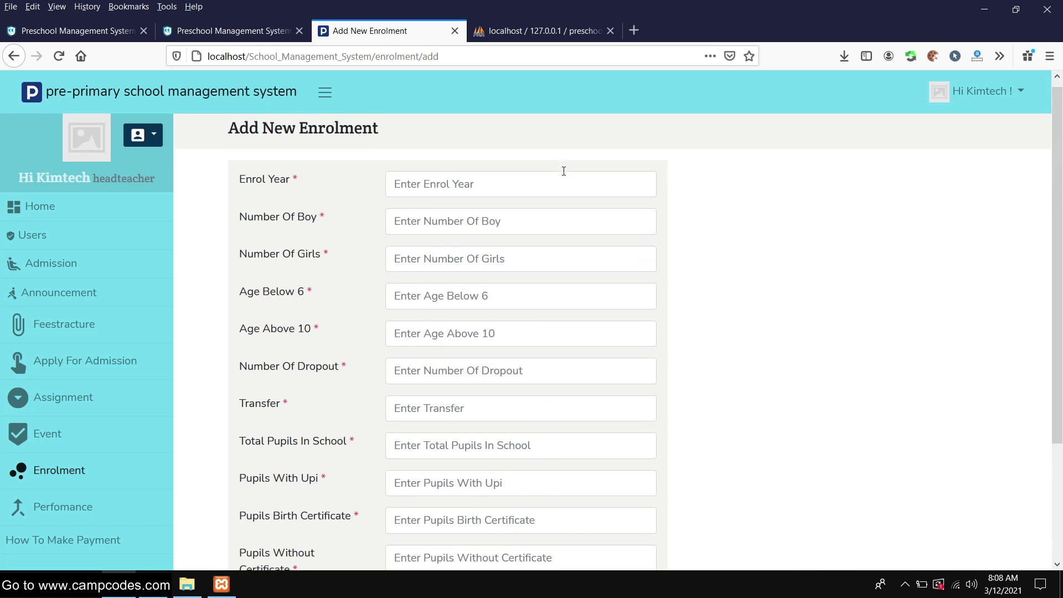
scroll(564, 172, down, 3)
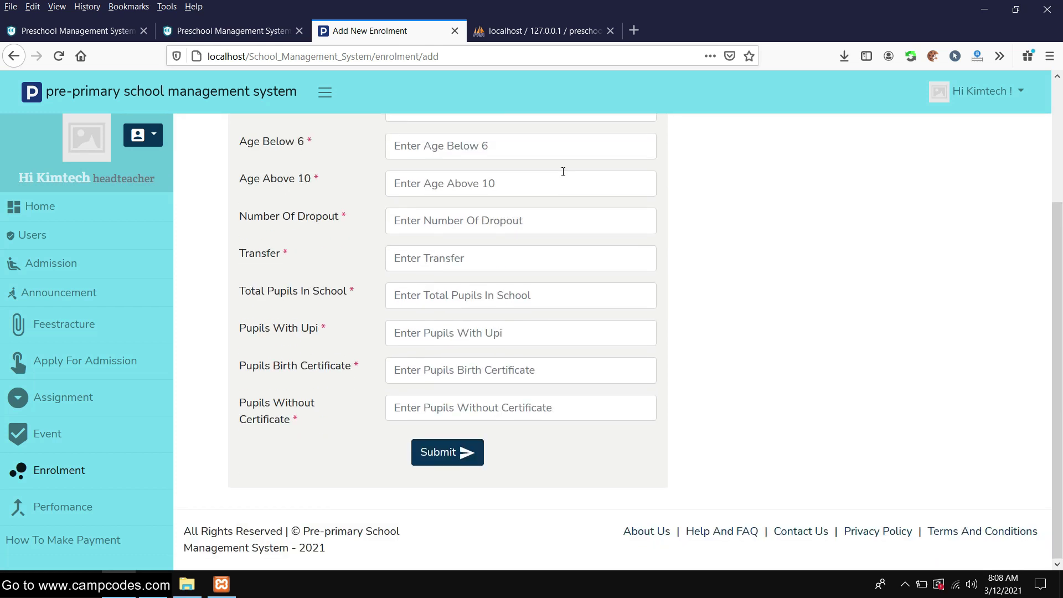
scroll(562, 174, up, 3)
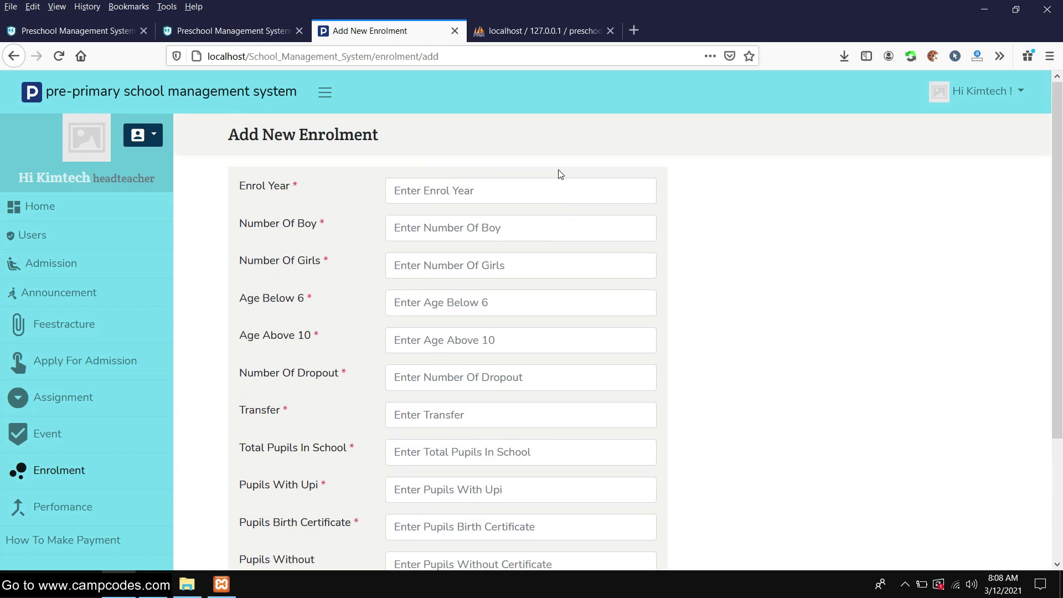
scroll(558, 172, down, 3)
scroll(558, 171, up, 3)
scroll(553, 172, down, 3)
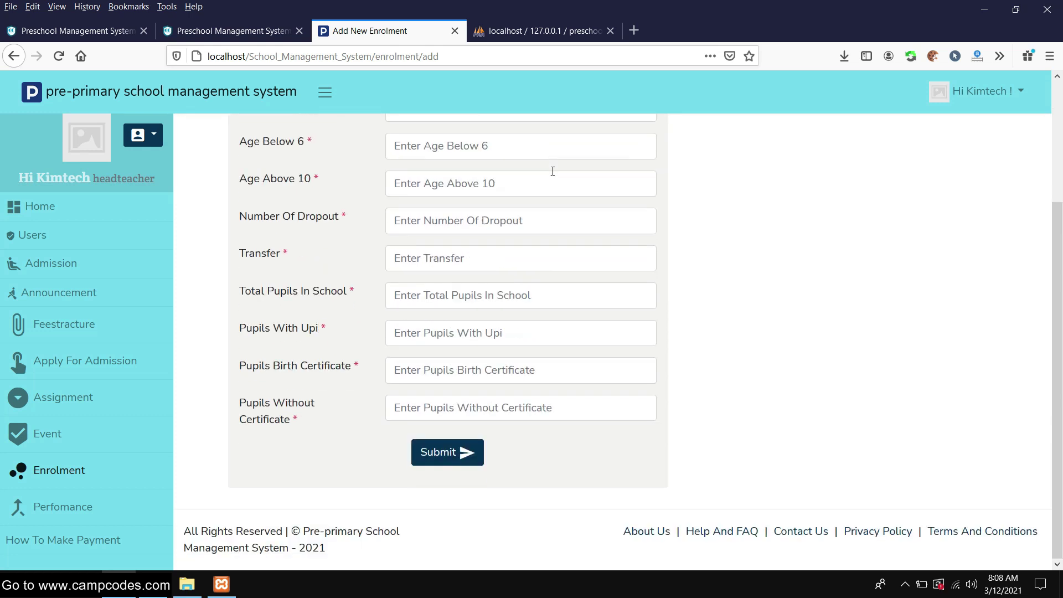
scroll(550, 173, up, 3)
key(alt+Left)
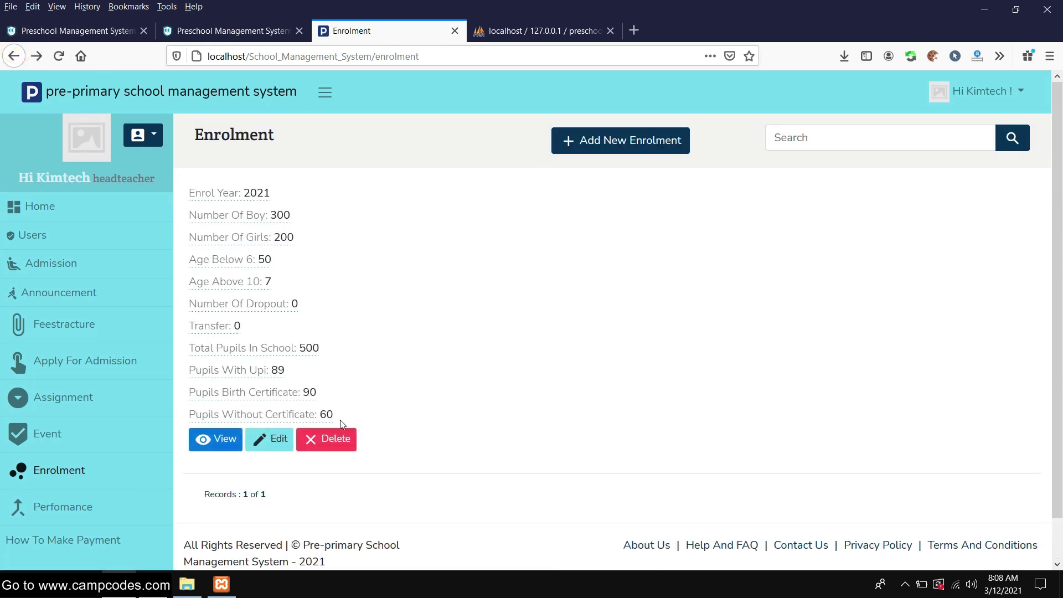
Open the 2021 enrolment record's Edit form and scroll through its fields
click(270, 439)
scroll(490, 247, down, 3)
scroll(481, 238, up, 3)
scroll(481, 243, down, 3)
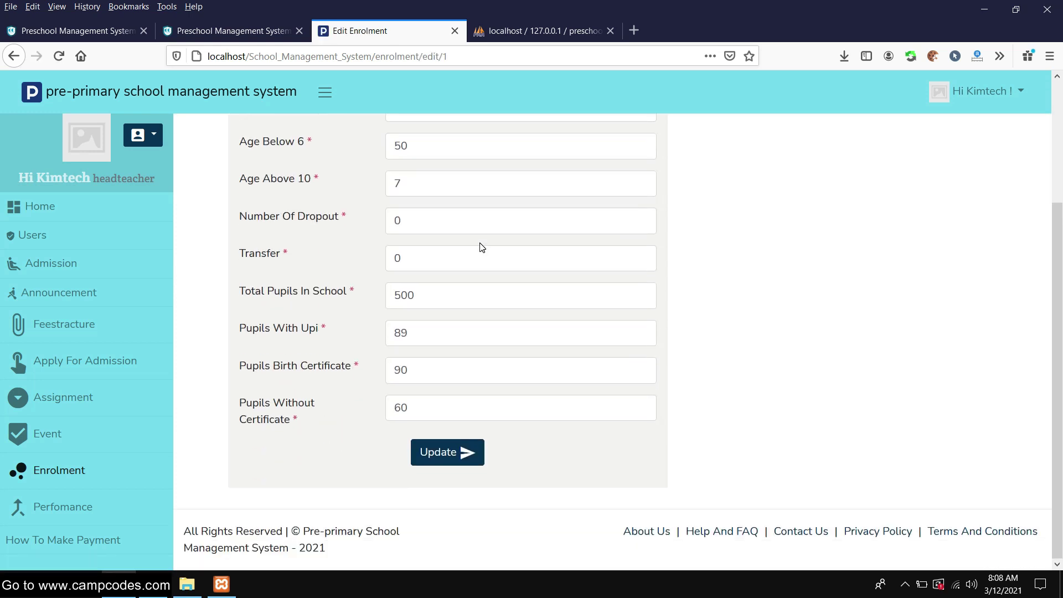
scroll(482, 248, up, 3)
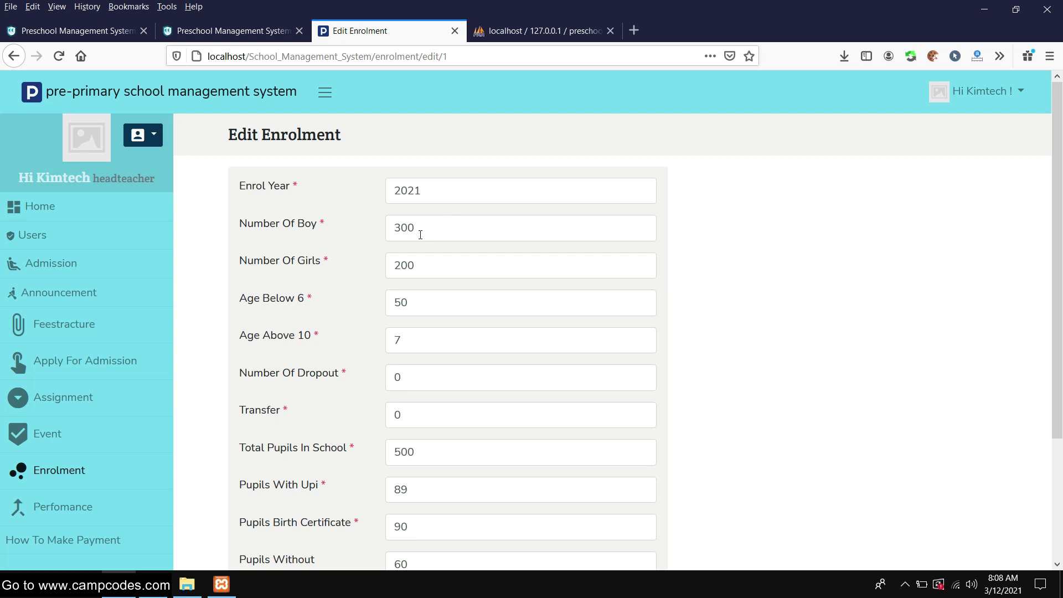
scroll(419, 241, down, 3)
Check the values 60, 90, 89, 500, 200 and 300 without updating, then return to the dashboard
double_click(418, 407)
double_click(422, 369)
double_click(426, 336)
double_click(434, 297)
scroll(434, 249, up, 3)
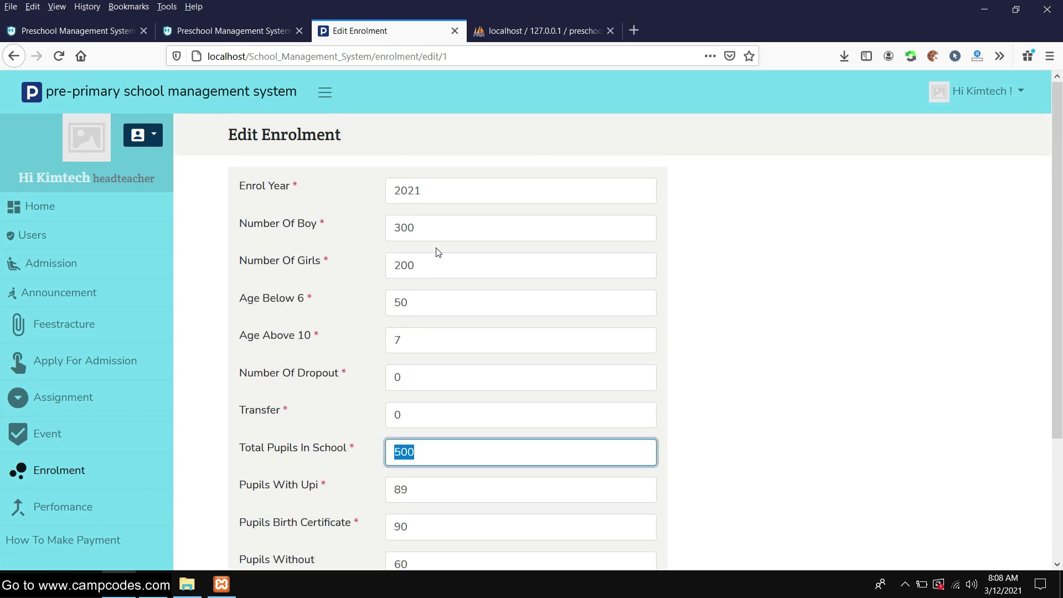
double_click(424, 263)
double_click(438, 227)
click(234, 348)
click(54, 208)
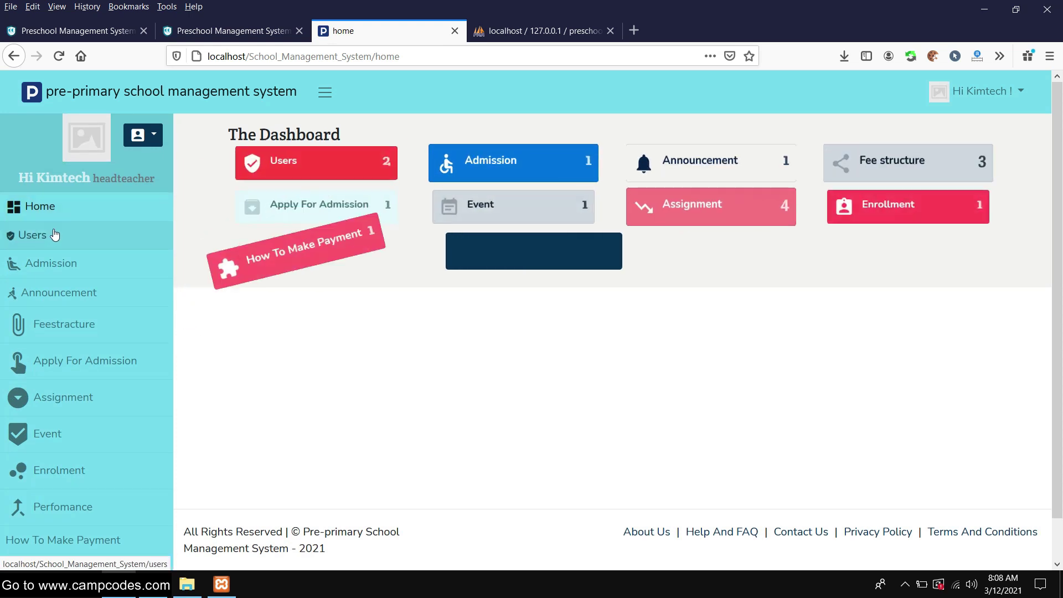
Browse the two user records on the Users page, then start a new Add New Users form
click(50, 235)
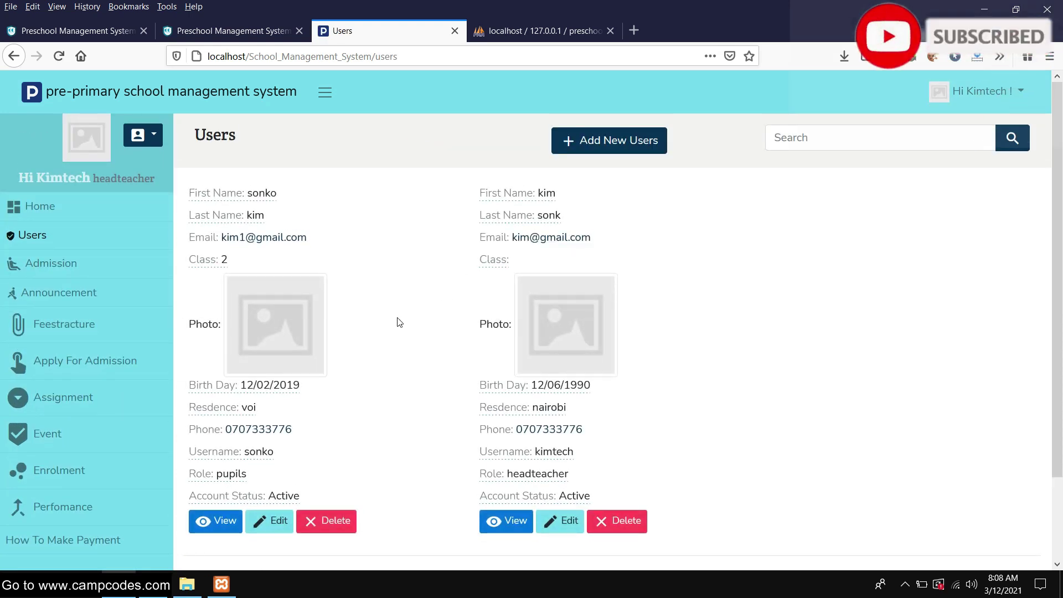
scroll(400, 323, down, 3)
scroll(398, 323, up, 3)
scroll(398, 320, down, 3)
scroll(399, 318, up, 3)
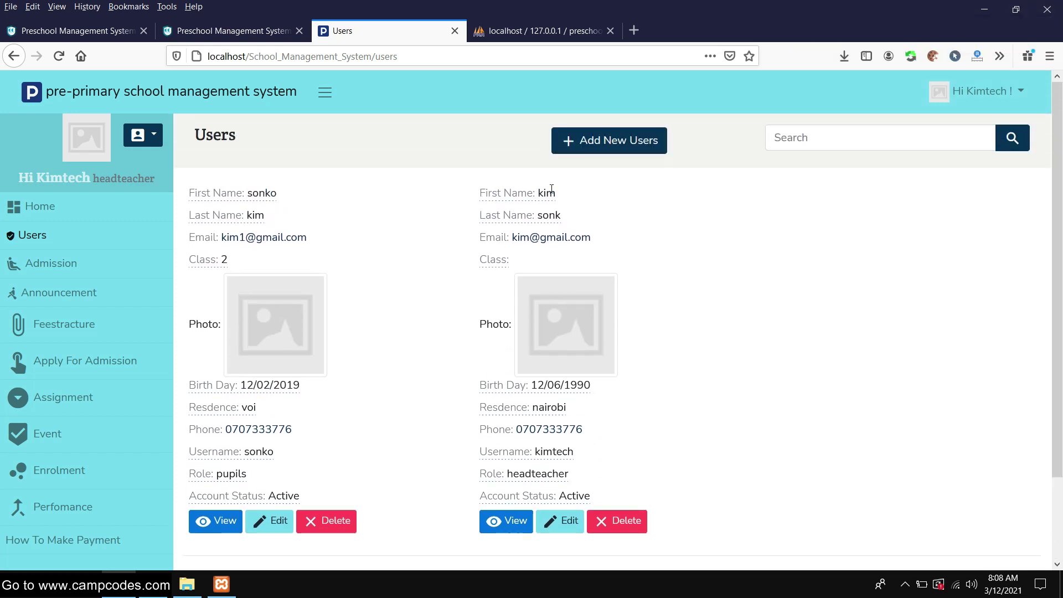
click(612, 140)
Enter the new user's first name, last name and e-mail address
click(470, 188)
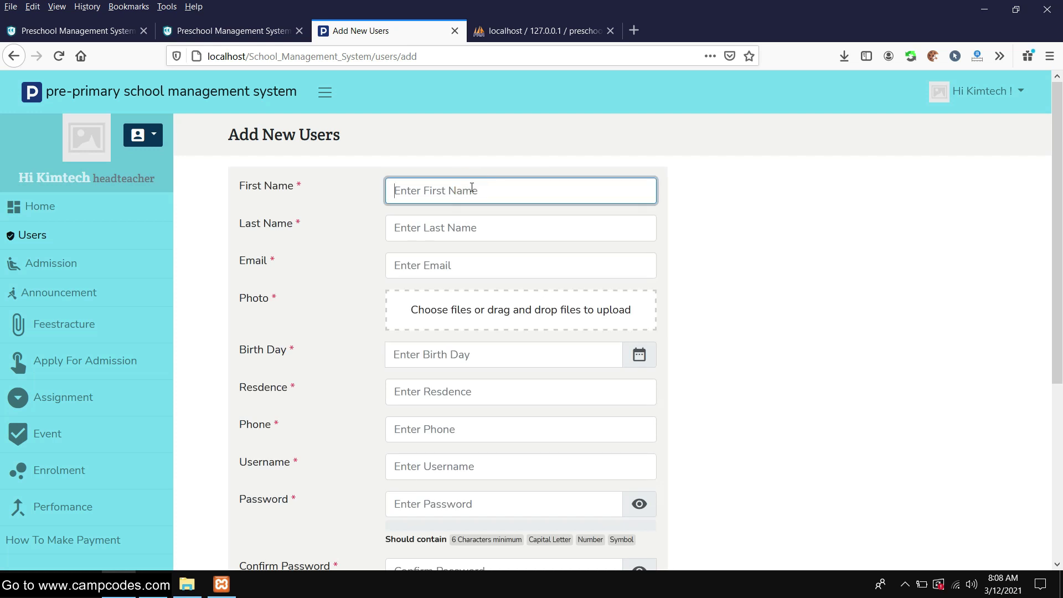
key(Tab)
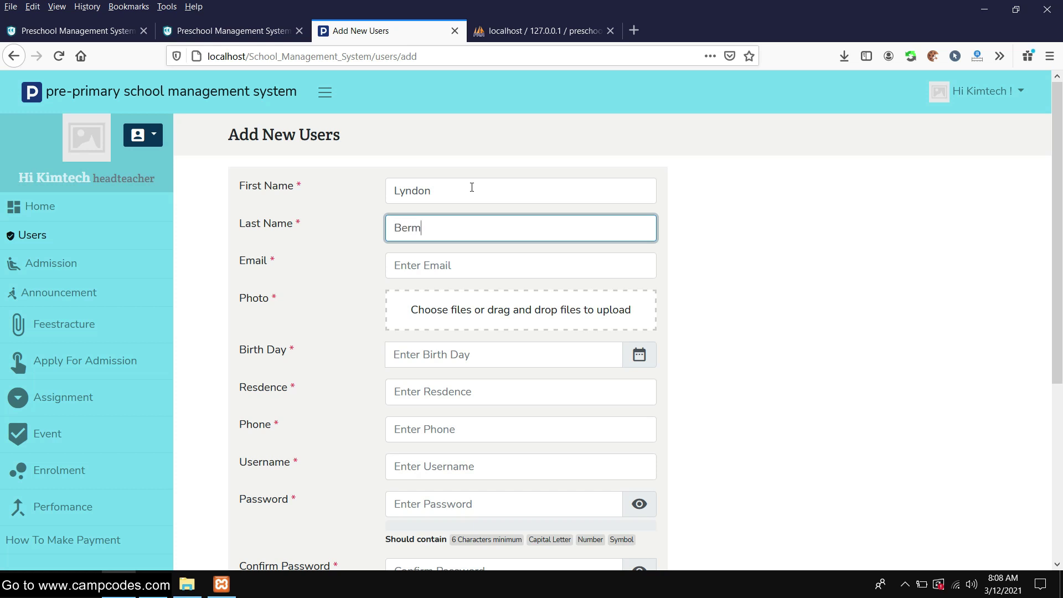
key(Tab)
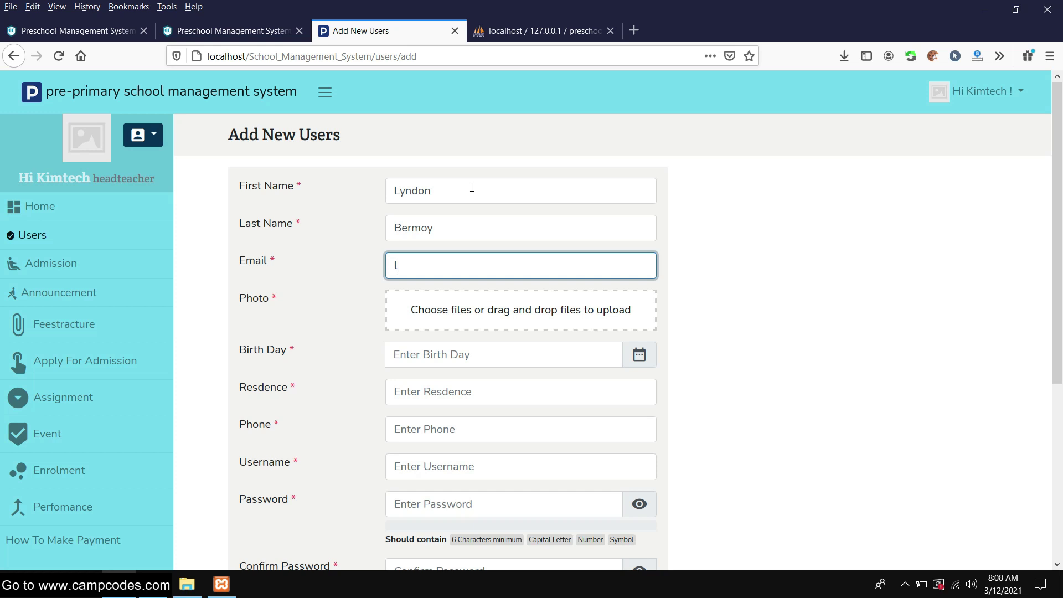
text(serberm2)
key(BackSpace)
text(z)
click(467, 287)
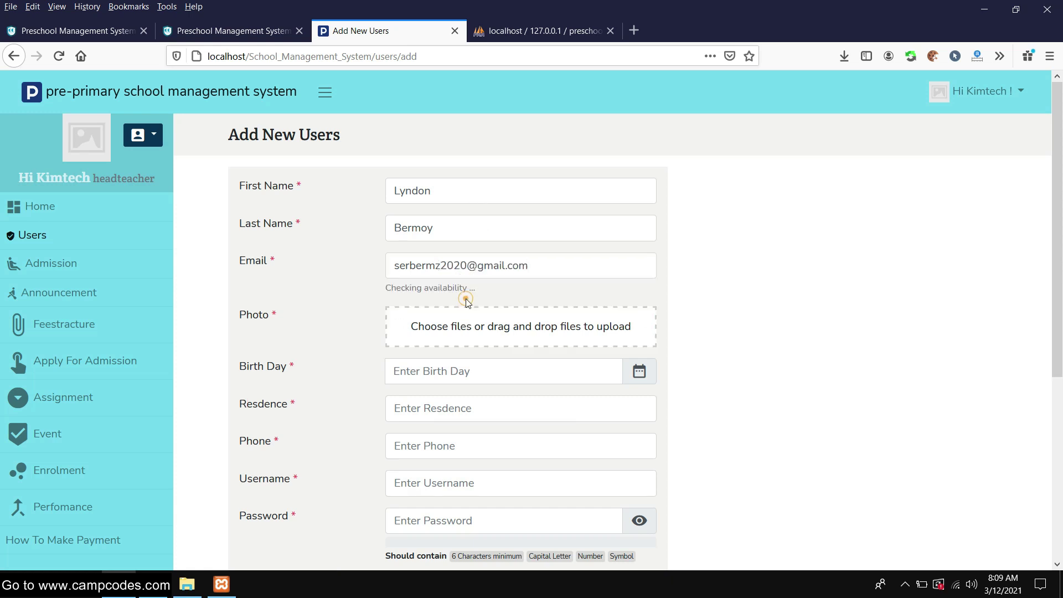
Upload certificate.jpg as the user photo and set the birth day to March 10, 2021
click(498, 330)
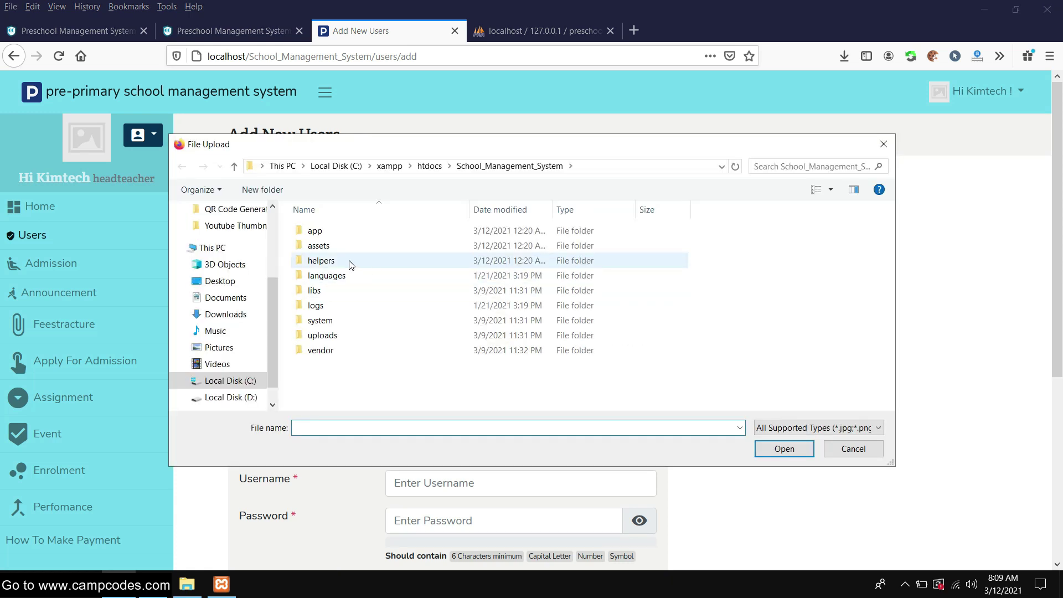
scroll(227, 305, up, 3)
click(233, 308)
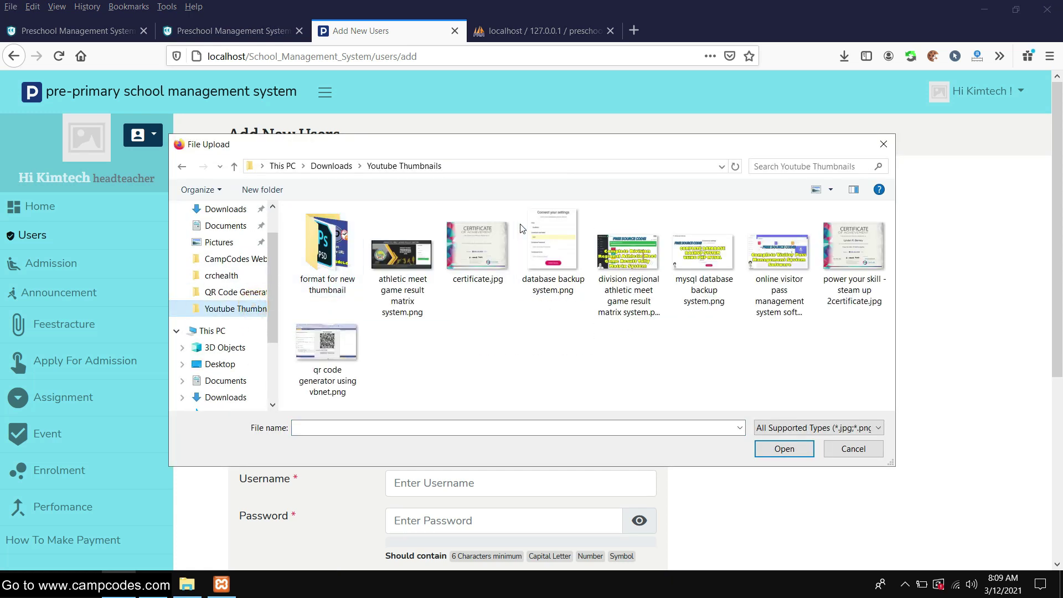
click(480, 244)
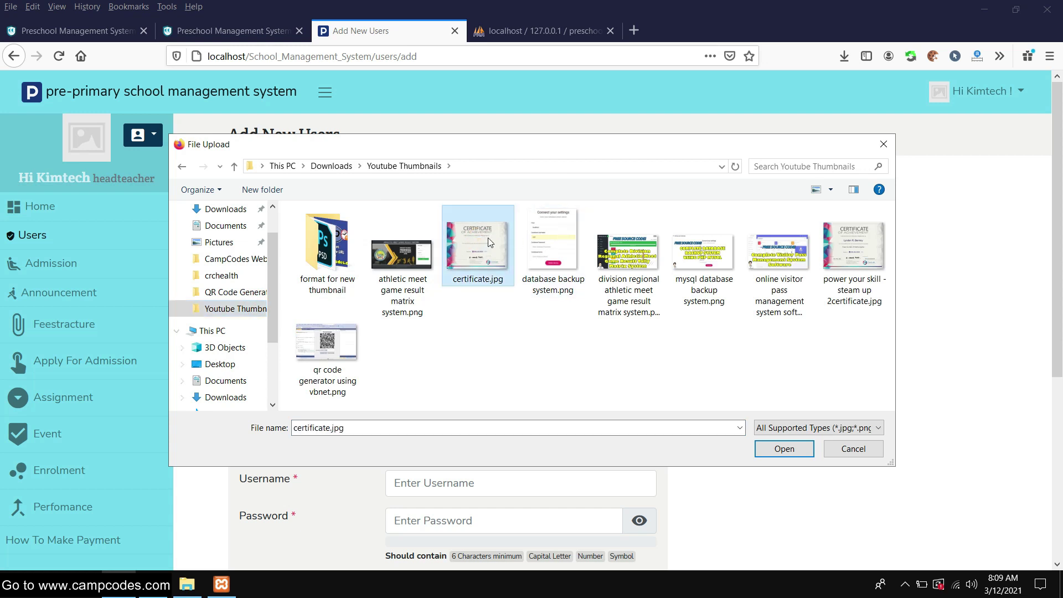
double_click(489, 243)
scroll(677, 247, down, 5)
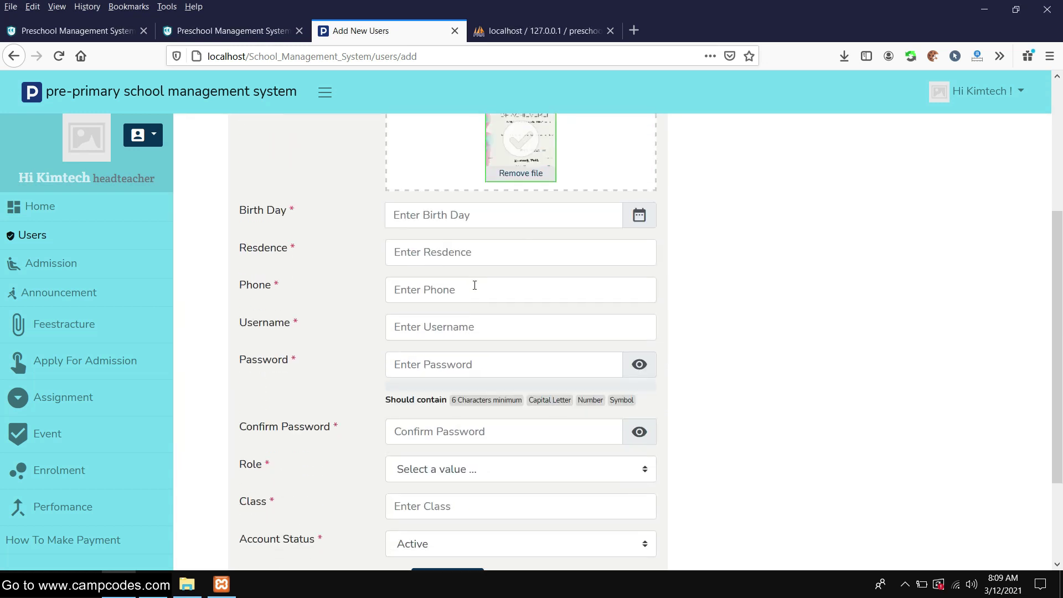
click(519, 216)
click(489, 307)
Enter 'Te' as the residence and fill in the phone number
click(457, 268)
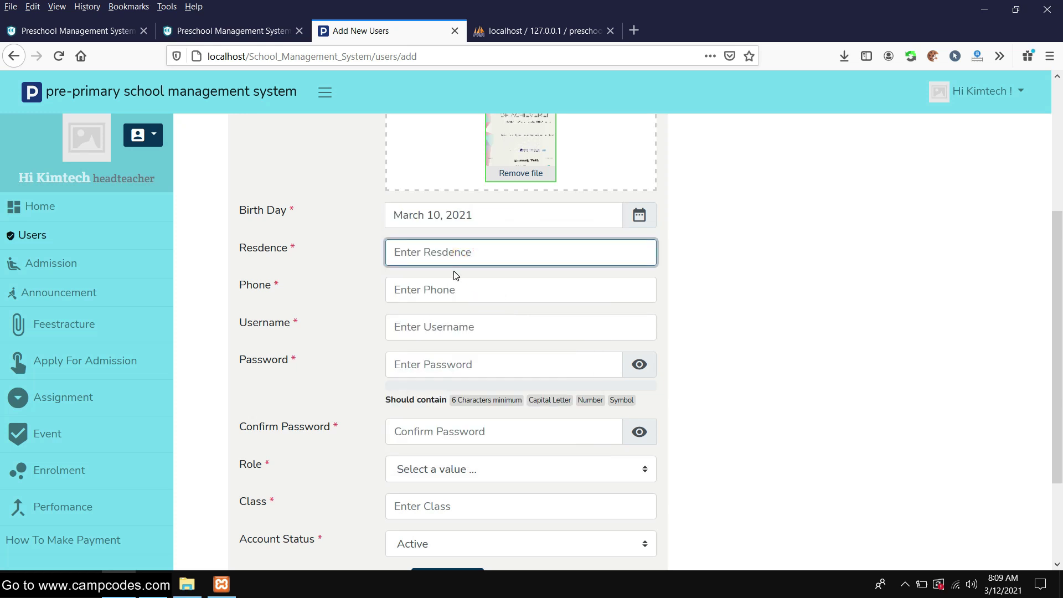
text(Te)
key(Tab)
text(12345678)
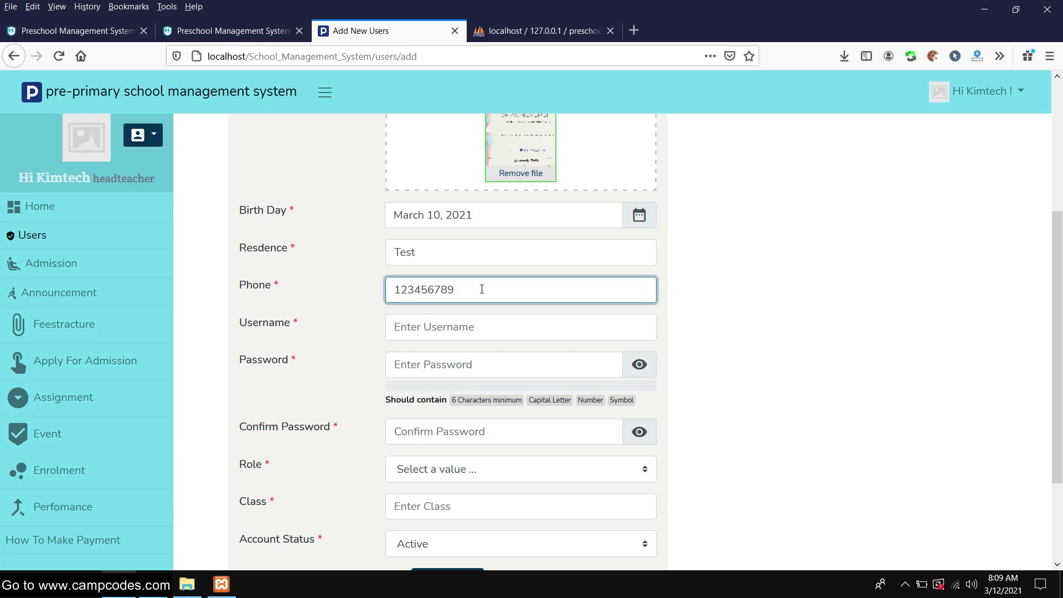
scroll(482, 289, down, 2)
Fill the username from a saved login and complete the password entry
click(434, 253)
text(s)
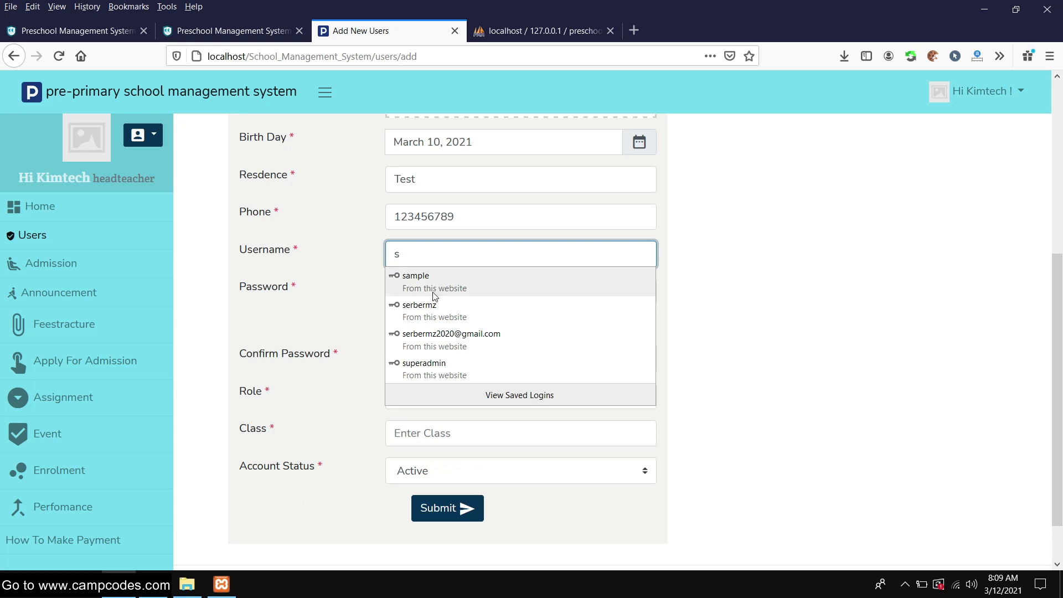
click(434, 299)
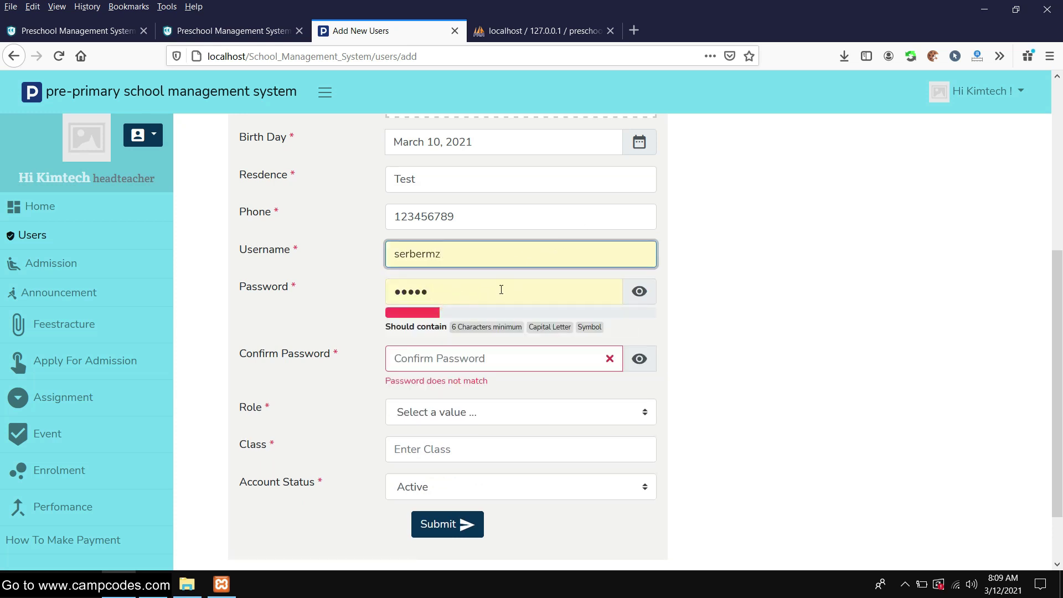
drag(462, 327, 622, 340)
click(634, 338)
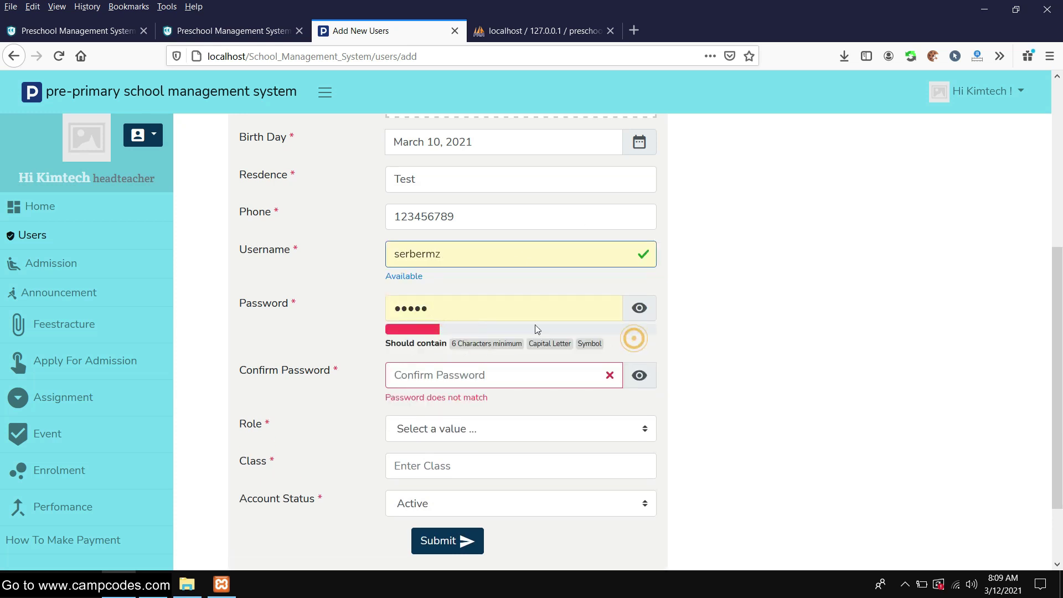
drag(458, 308, 355, 305)
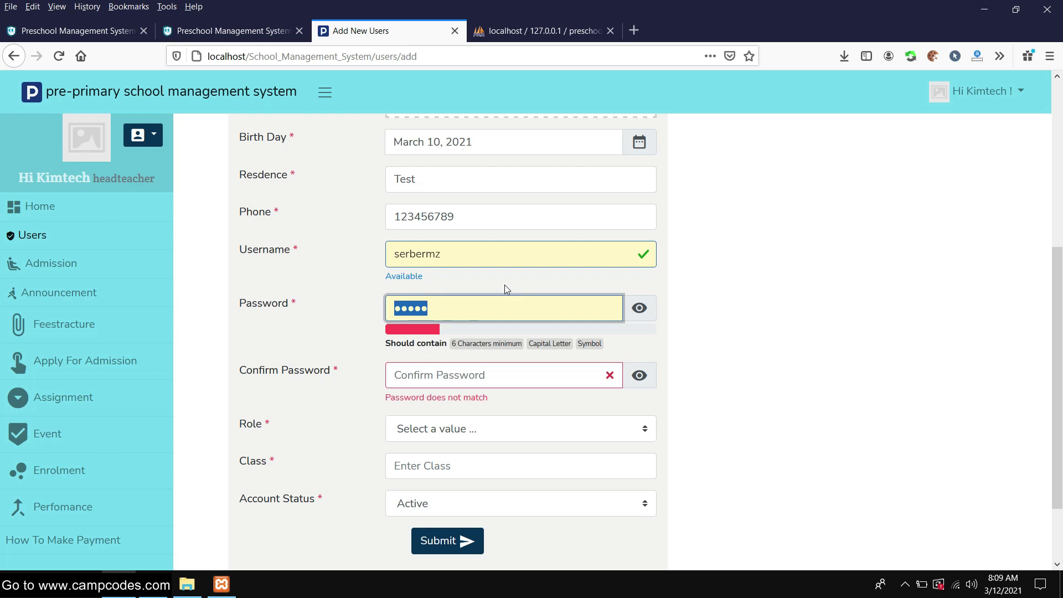
double_click(463, 256)
text(a)
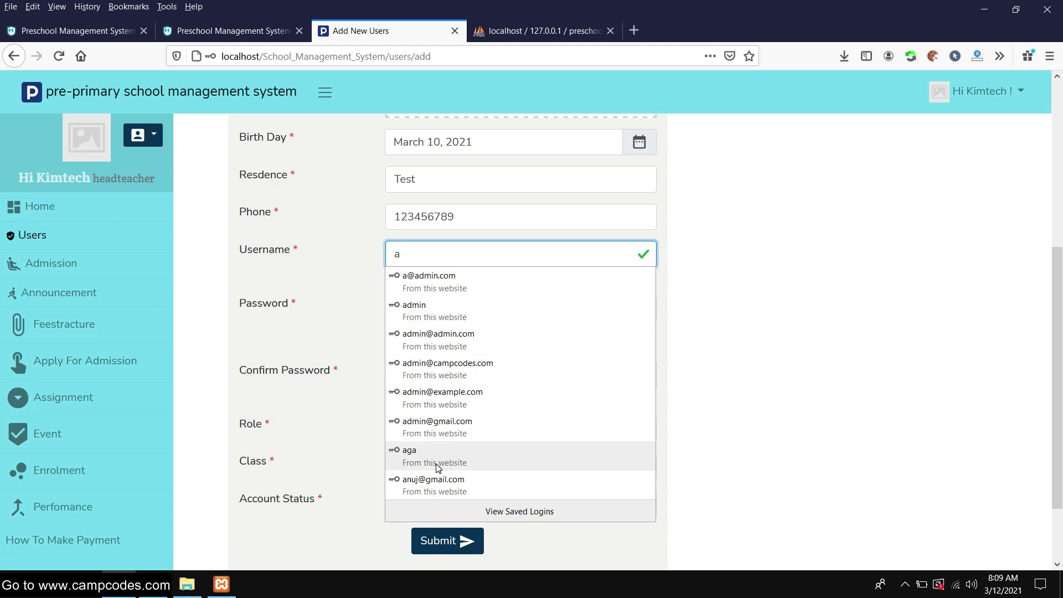
click(458, 367)
click(498, 310)
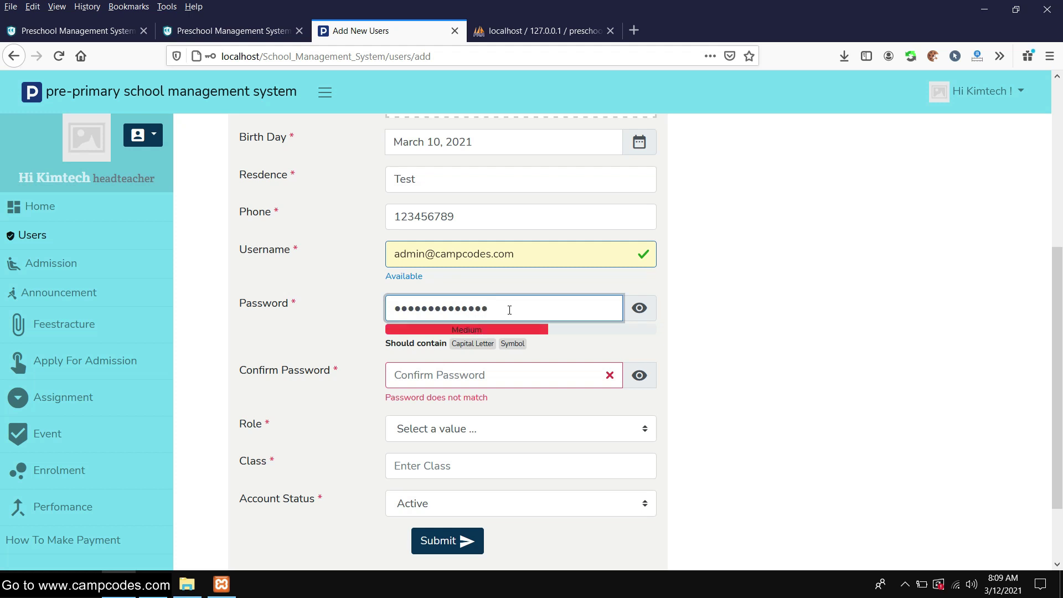
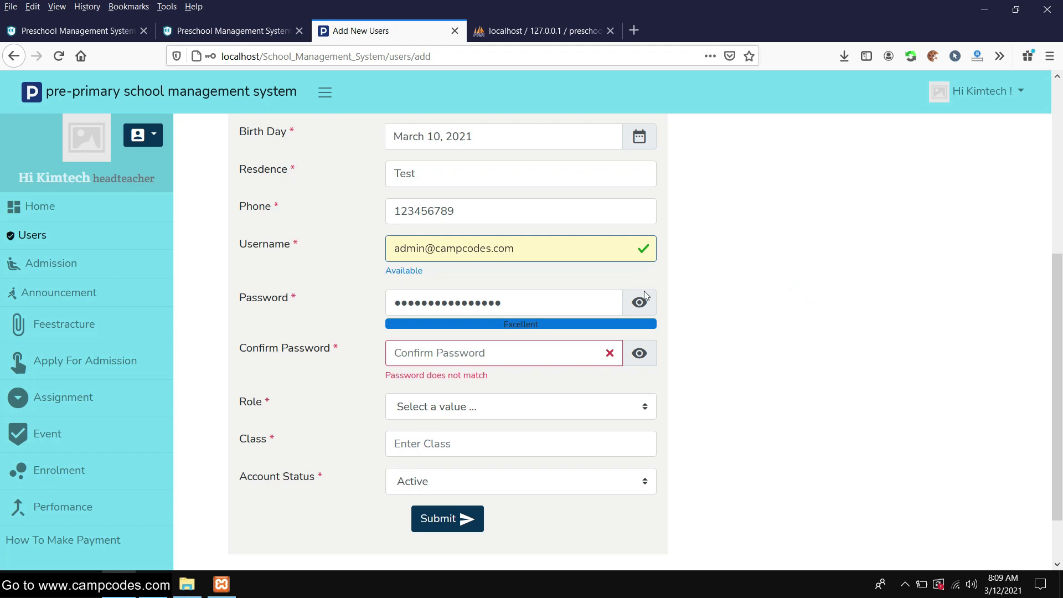
Start filling Confirm Password and select the password entry for copying
scroll(642, 293, down, 2)
click(437, 287)
double_click(527, 237)
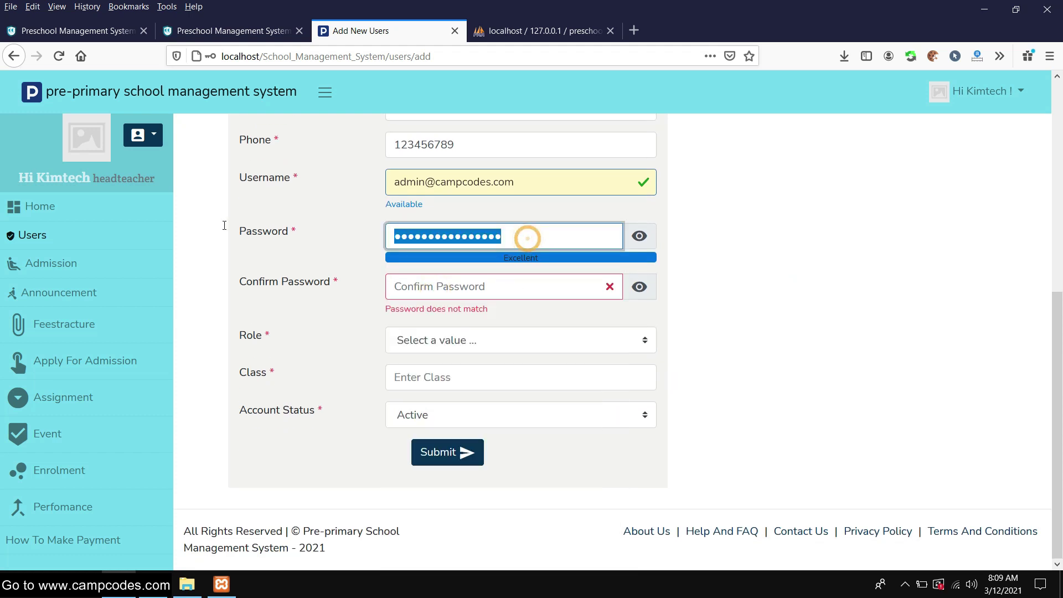
click(481, 288)
text(•••)
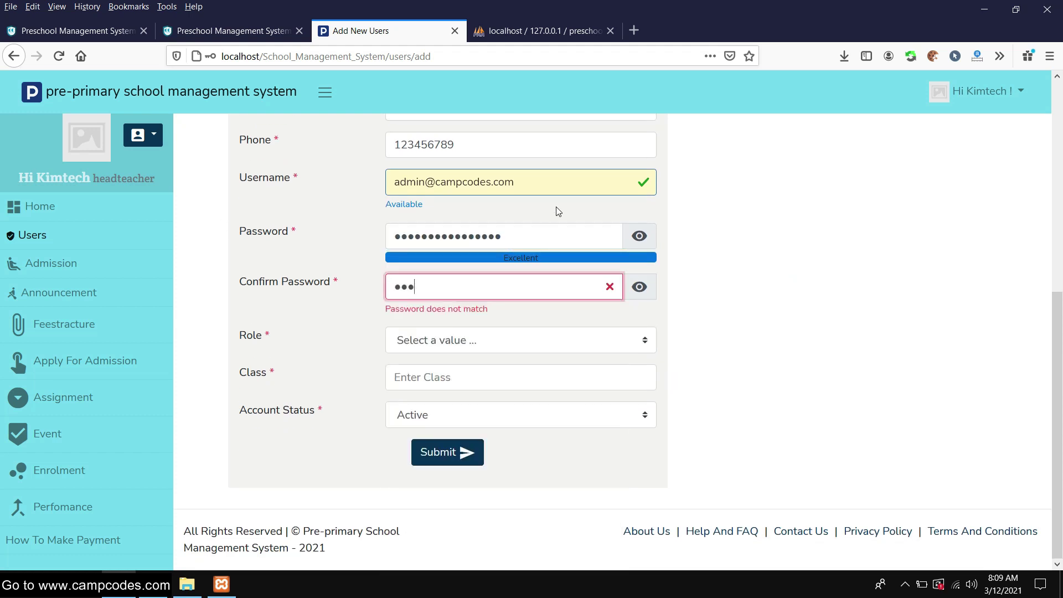
double_click(520, 237)
right_click(394, 224)
click(335, 207)
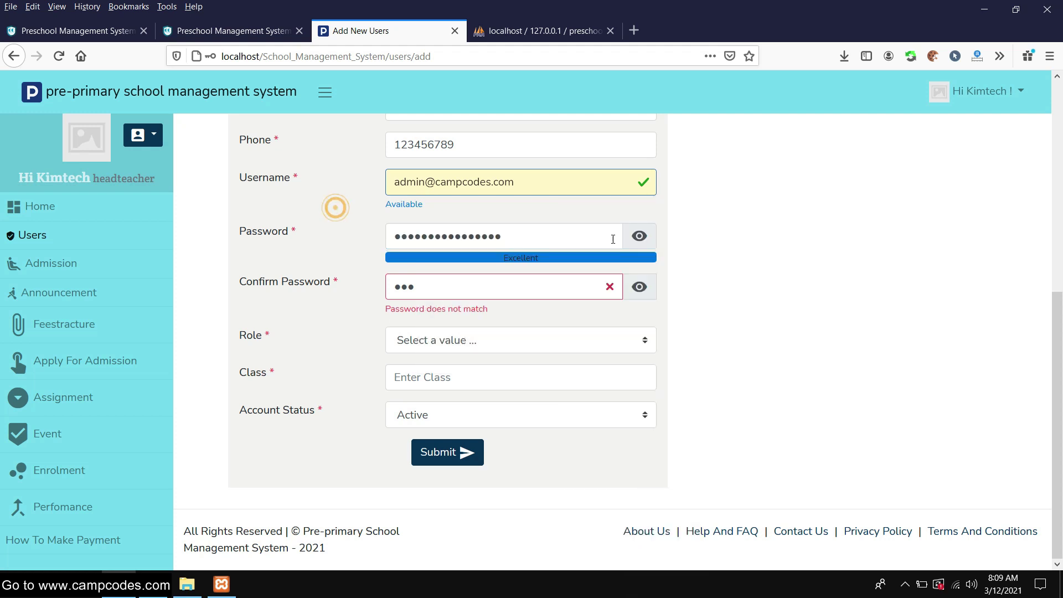
Reveal the password in plain text and copy it to the clipboard
click(639, 236)
double_click(529, 236)
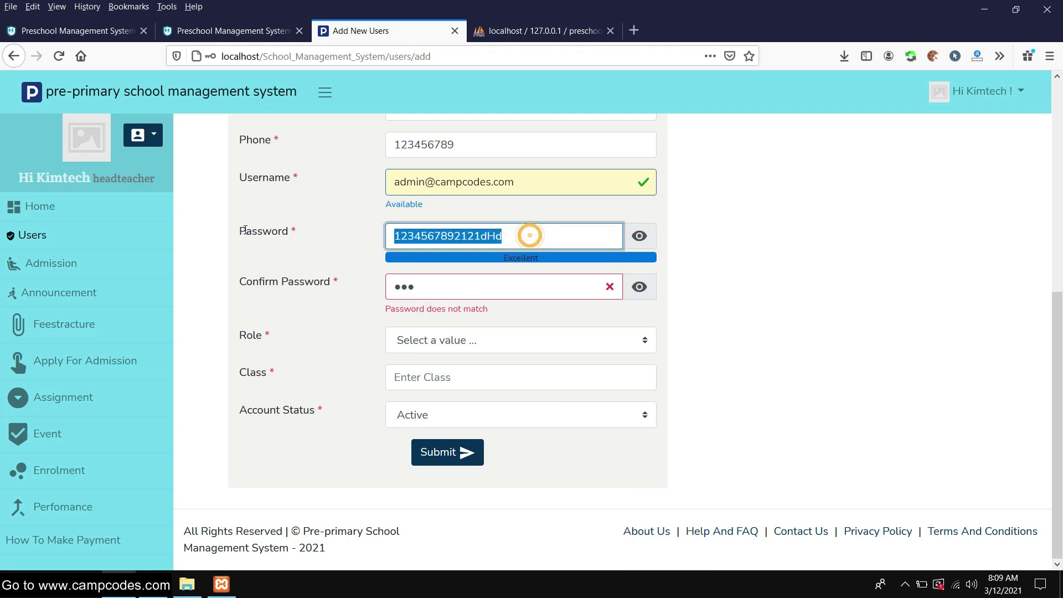
right_click(424, 238)
click(459, 321)
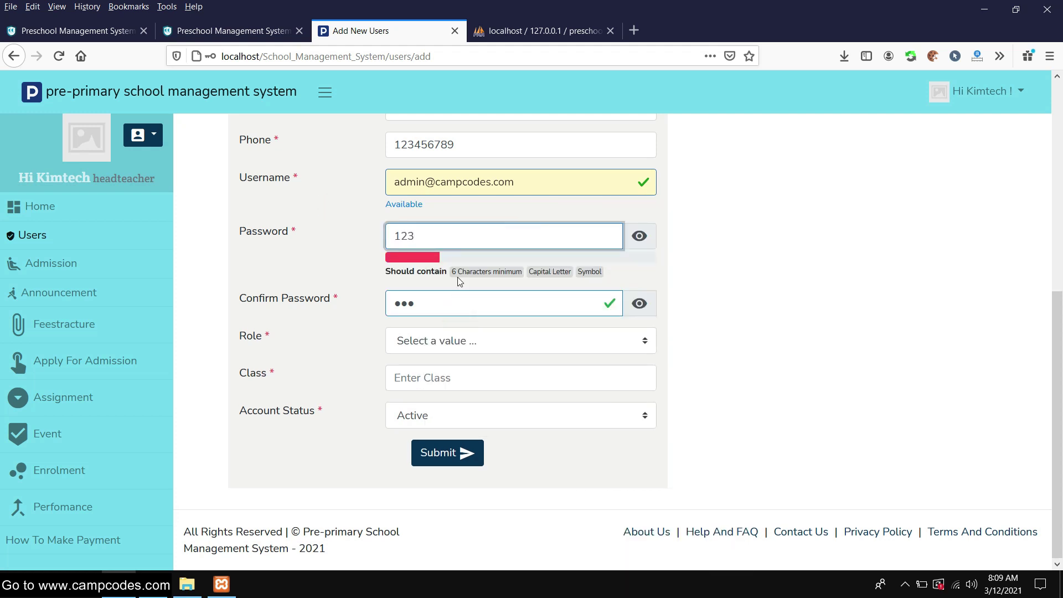
key(ctrl+z)
click(639, 236)
click(639, 236)
drag(506, 238, 351, 239)
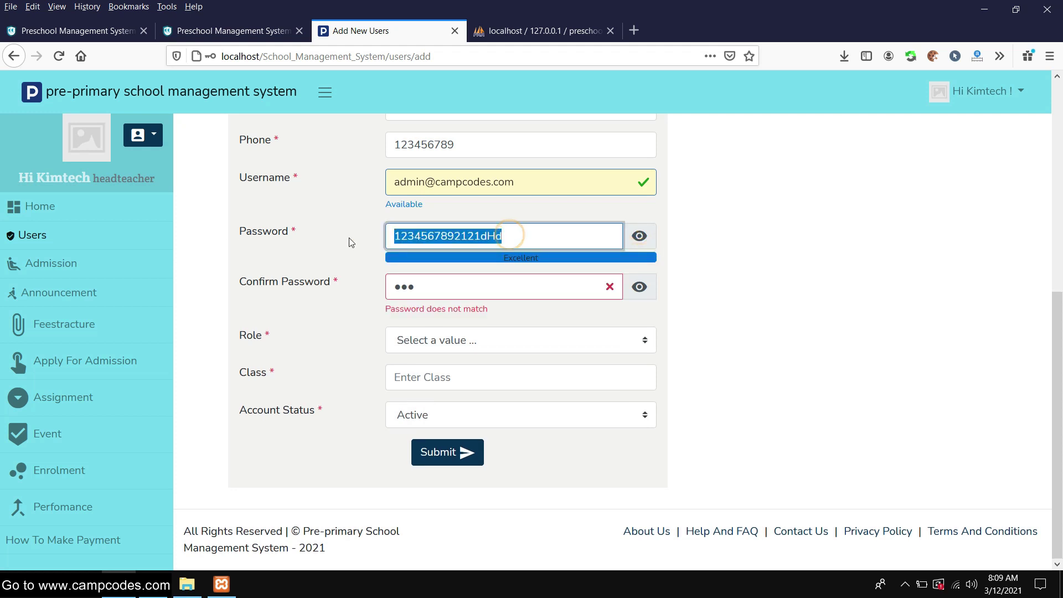
right_click(415, 238)
click(455, 308)
Replace the Confirm Password entry with the copied password so both match
click(639, 287)
click(639, 286)
click(639, 287)
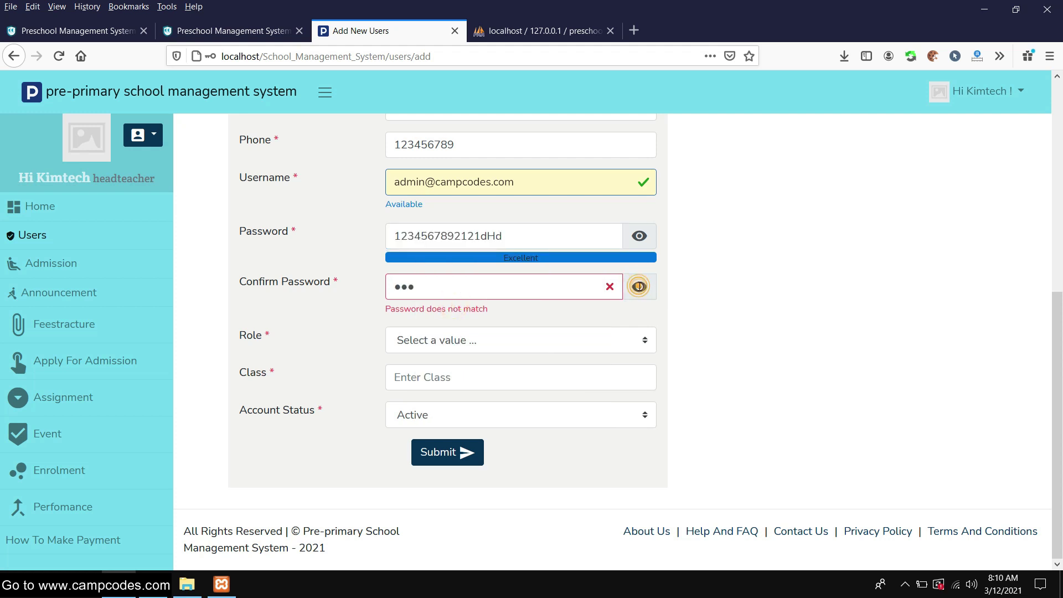
drag(446, 285, 354, 286)
right_click(394, 284)
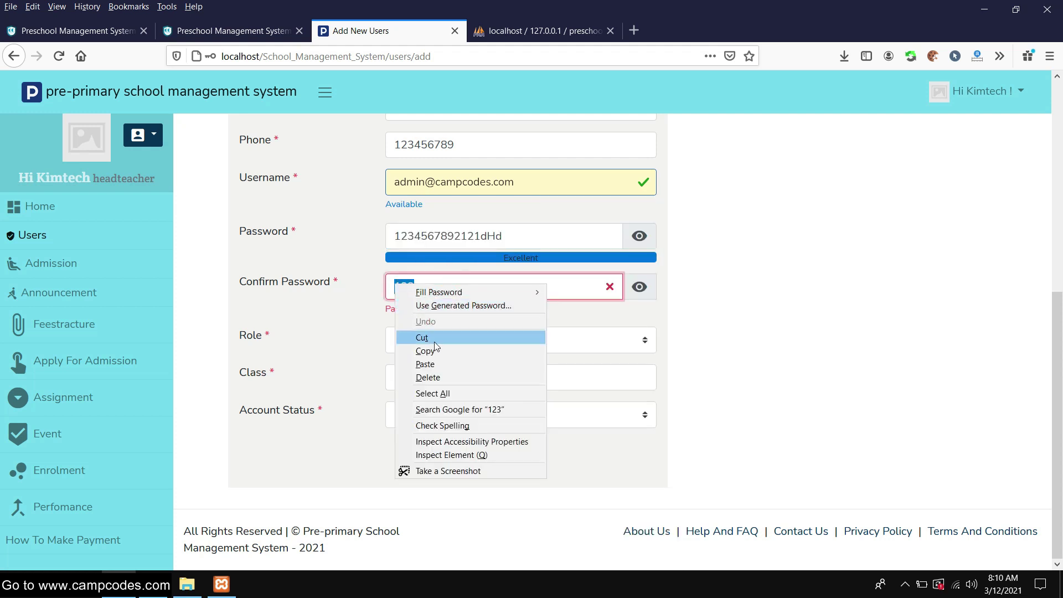
click(417, 363)
scroll(348, 273, up, 5)
scroll(347, 268, down, 4)
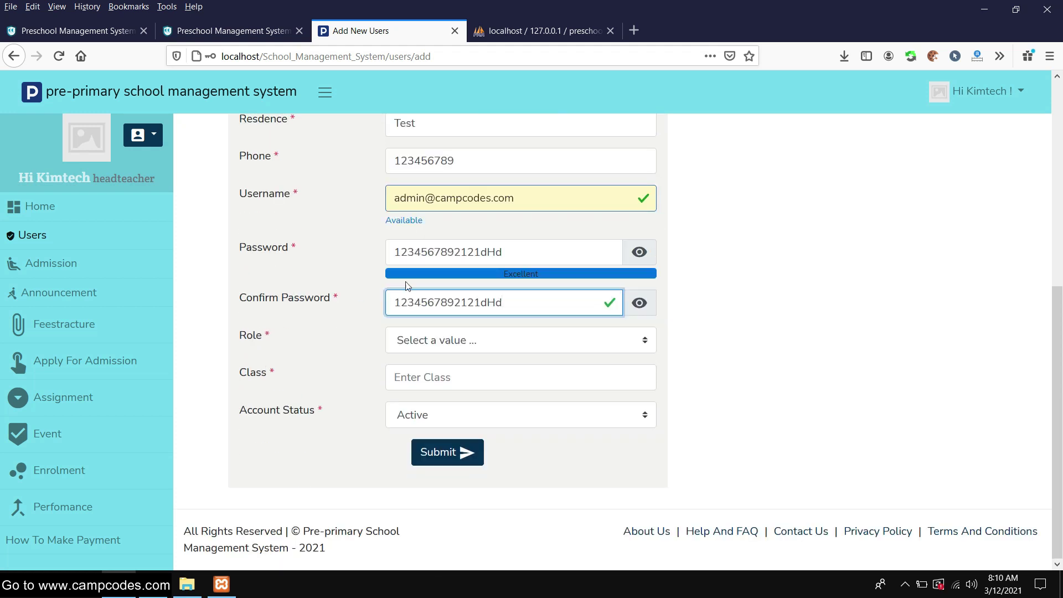
Set the role to headteacher, class to 3, and keep the status Active
click(491, 343)
click(450, 388)
click(479, 377)
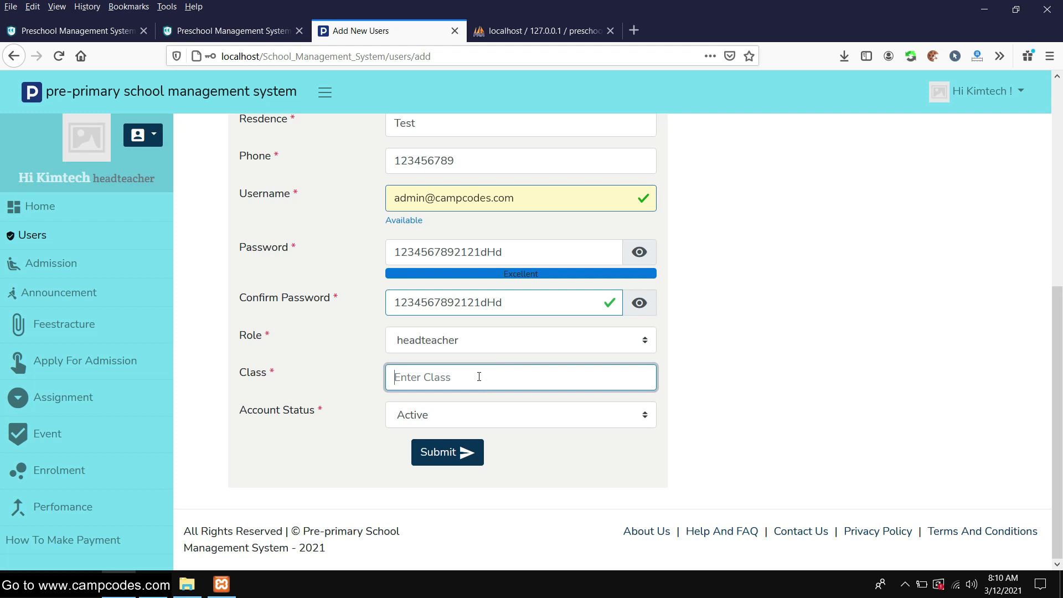
text(3)
click(445, 418)
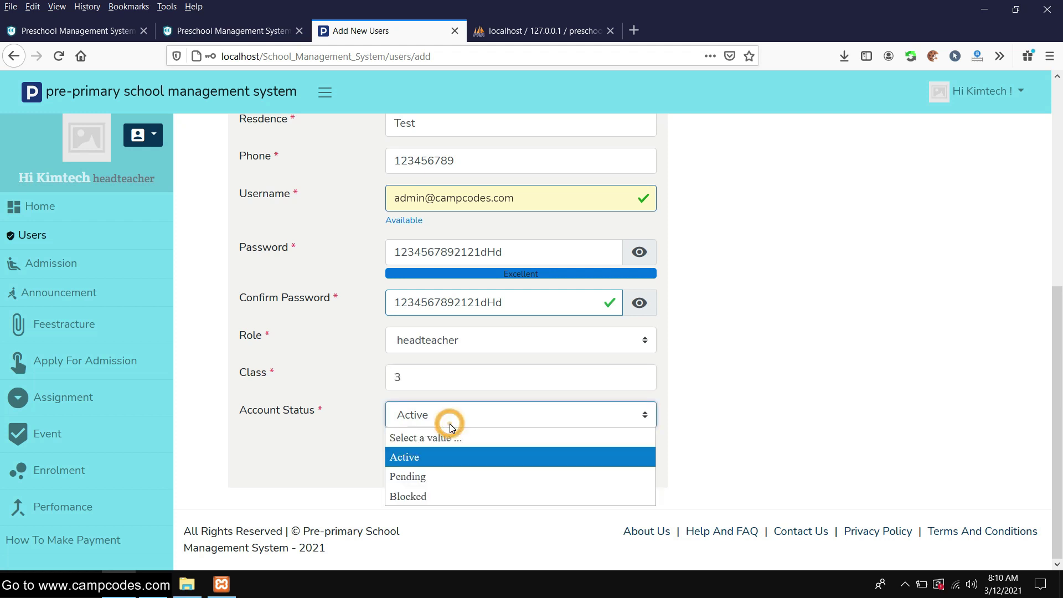
click(425, 464)
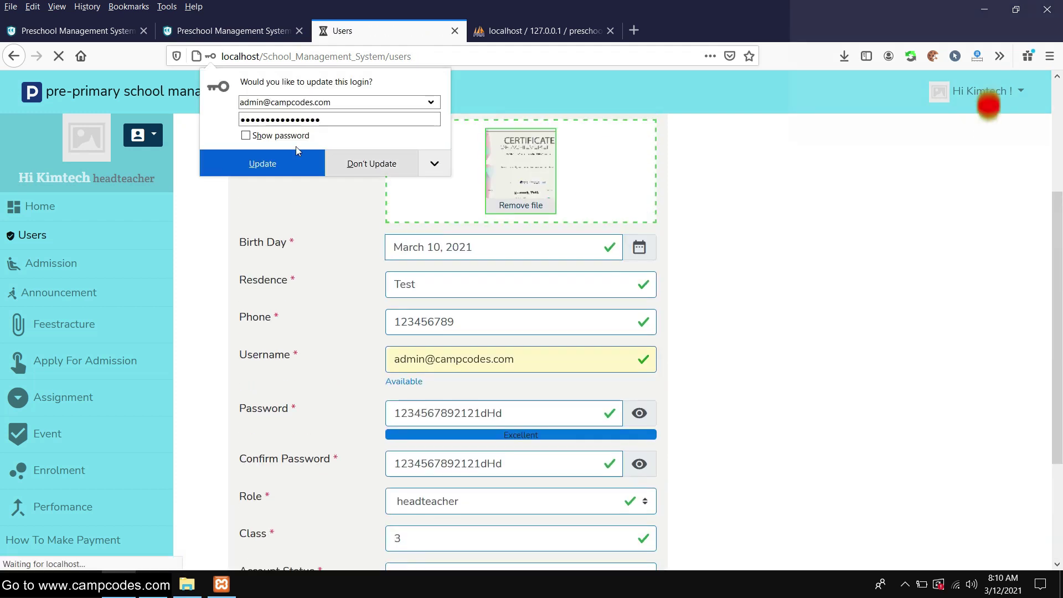
Submit the headteacher user and go to the Admission records page
click(266, 165)
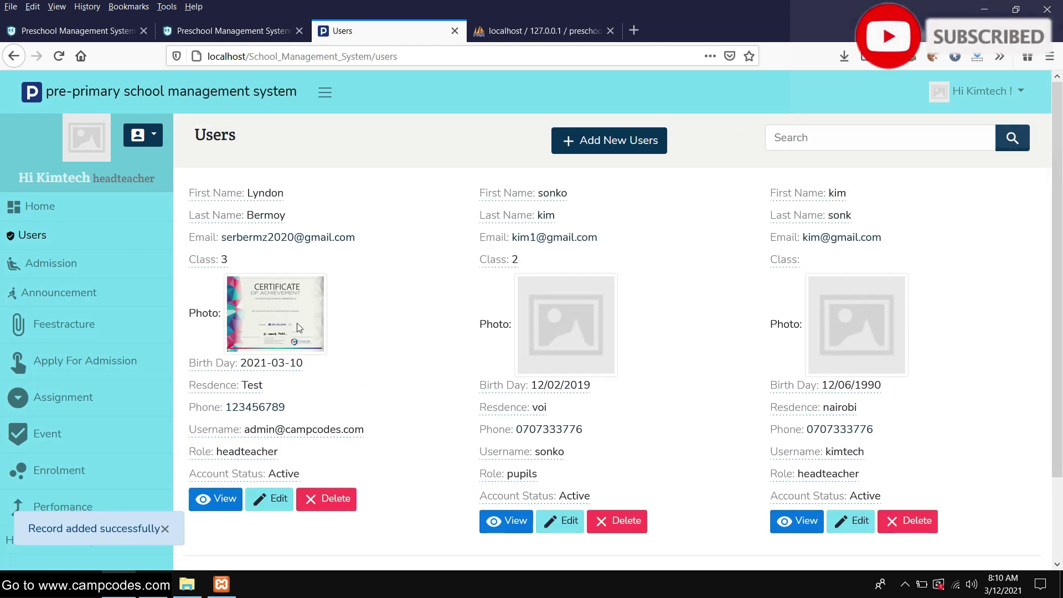
scroll(299, 327, down, 2)
scroll(222, 310, up, 2)
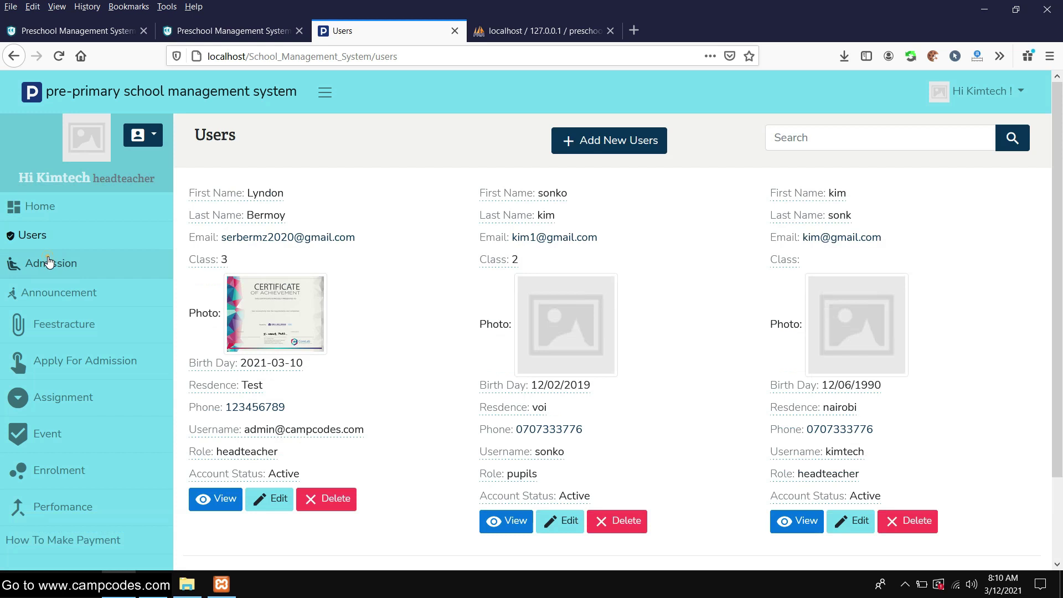
click(49, 261)
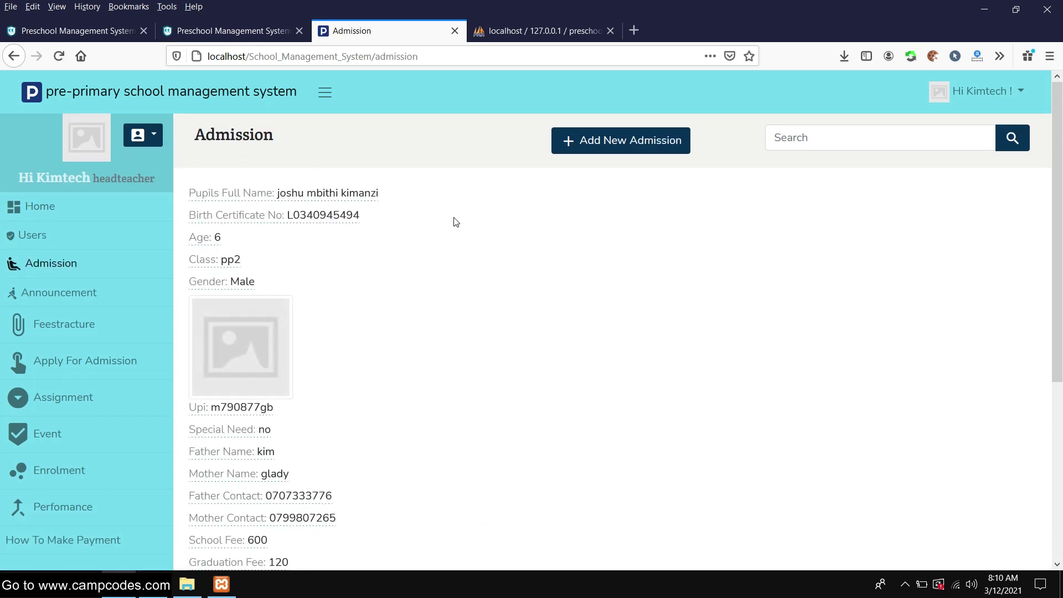
scroll(452, 228, down, 5)
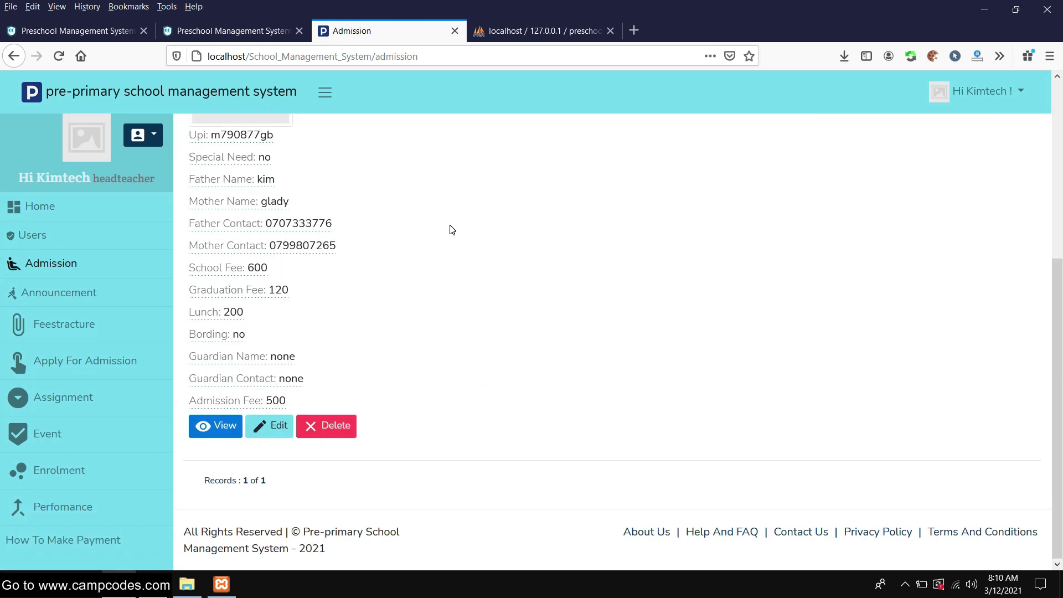
scroll(452, 229, up, 5)
Open a new admission form and enter the pupil's full name, birth certificate number and age 4
click(620, 141)
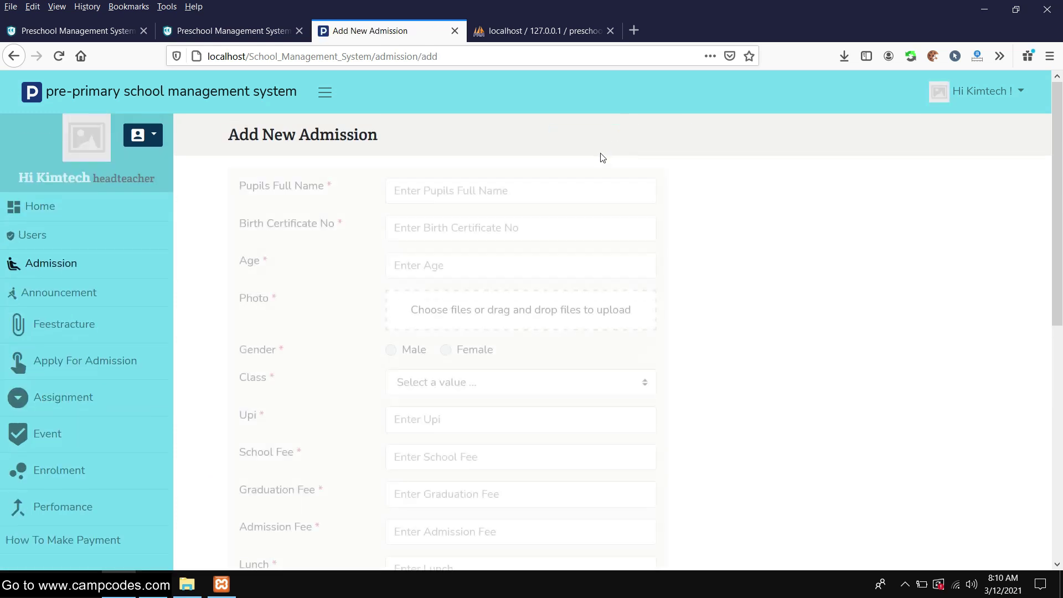
scroll(581, 176, down, 8)
scroll(510, 194, up, 8)
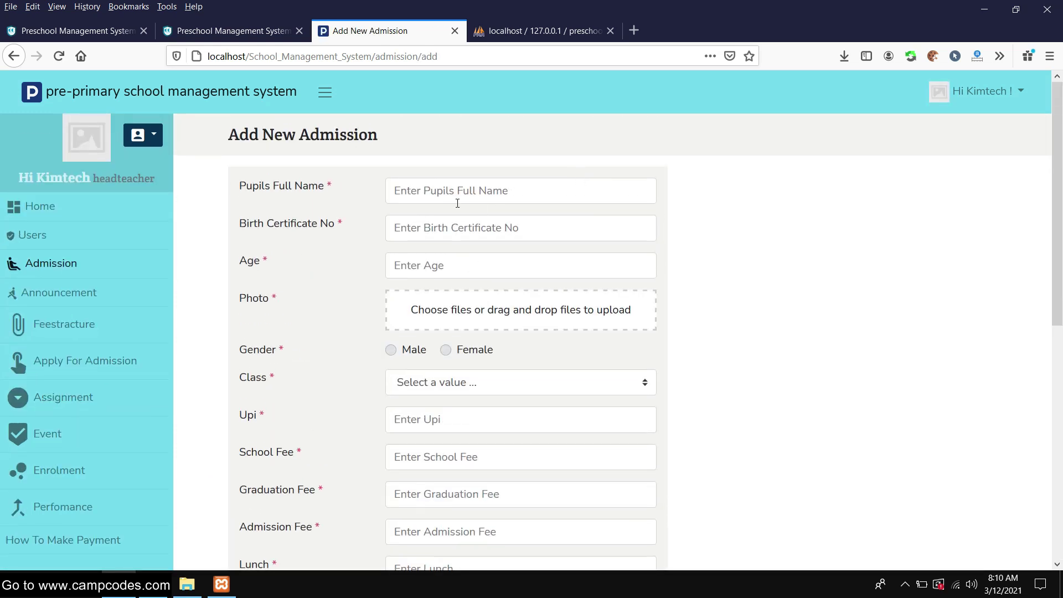
click(477, 189)
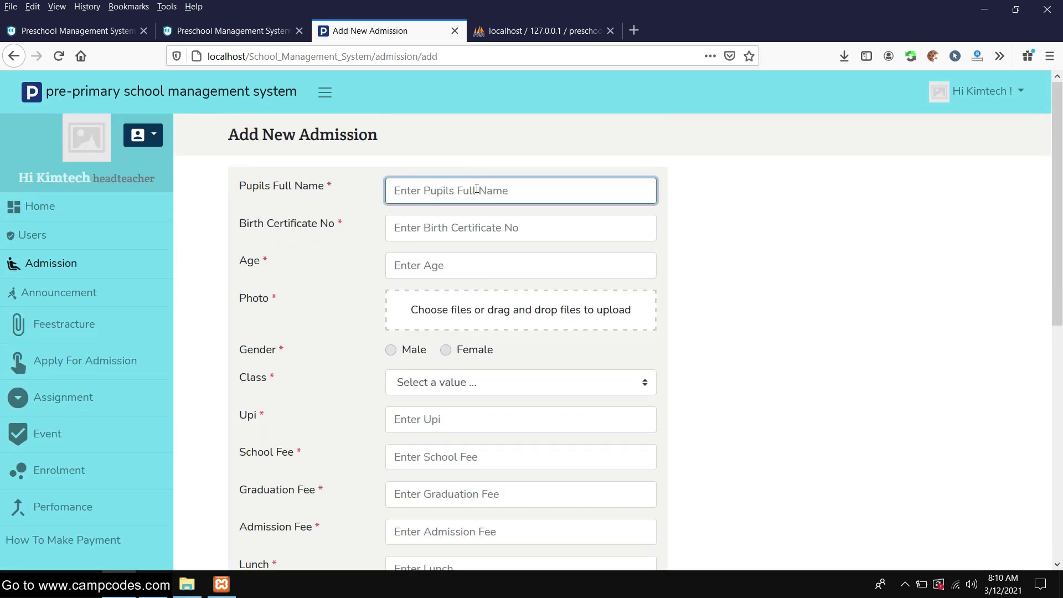
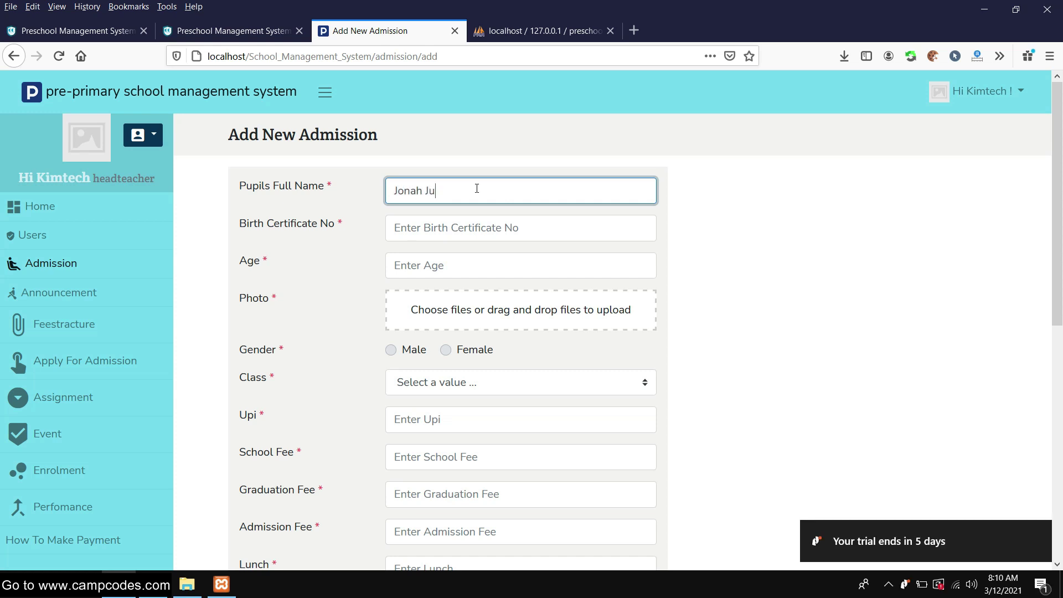
click(479, 224)
text(43223434)
click(444, 265)
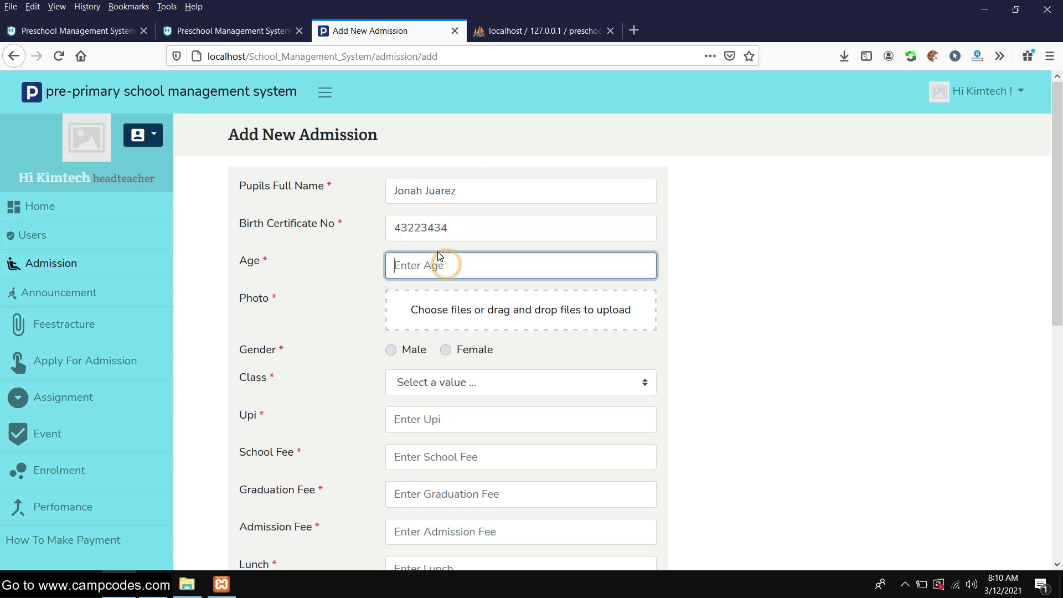
text(4)
Upload database backup system.png as the pupil photo and set gender to Female
scroll(500, 218, down, 3)
scroll(545, 310, up, 3)
click(536, 314)
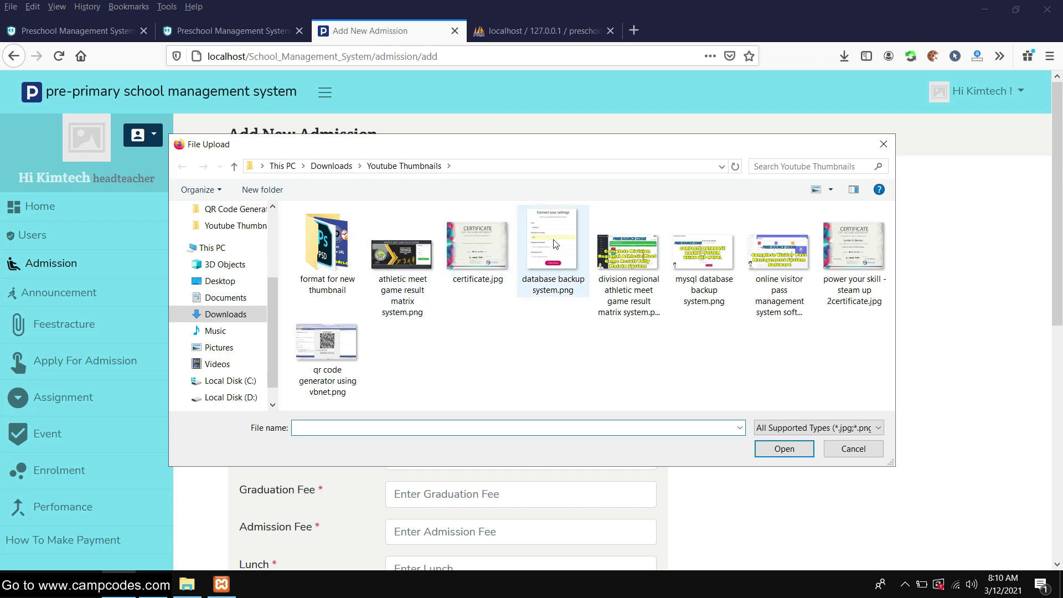
double_click(555, 248)
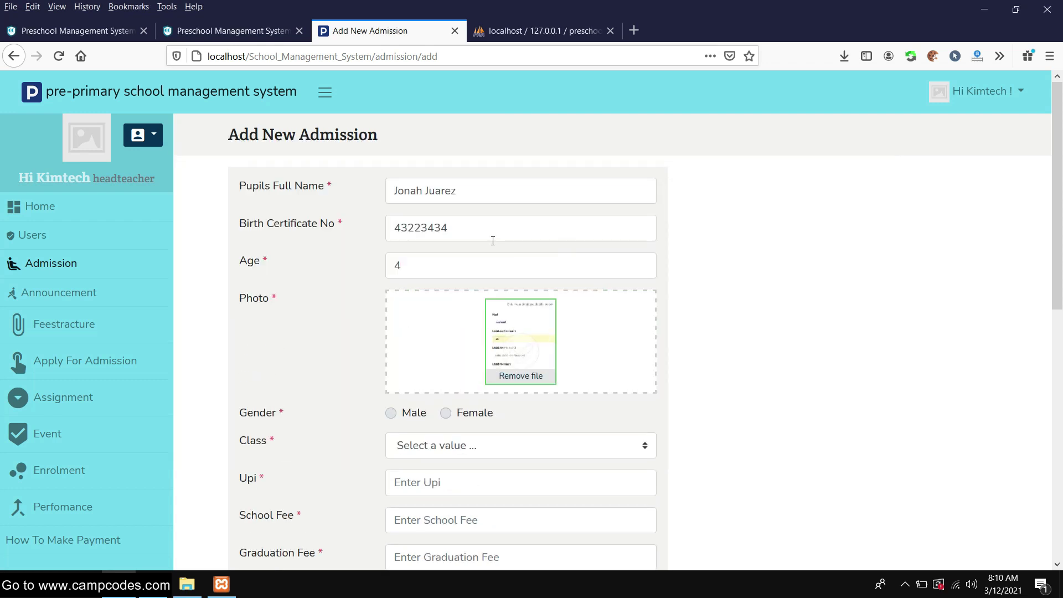
scroll(512, 247, down, 2)
scroll(512, 247, down, 1)
click(463, 269)
Set the pupil's class to Pp2 and Upi to 5
click(486, 299)
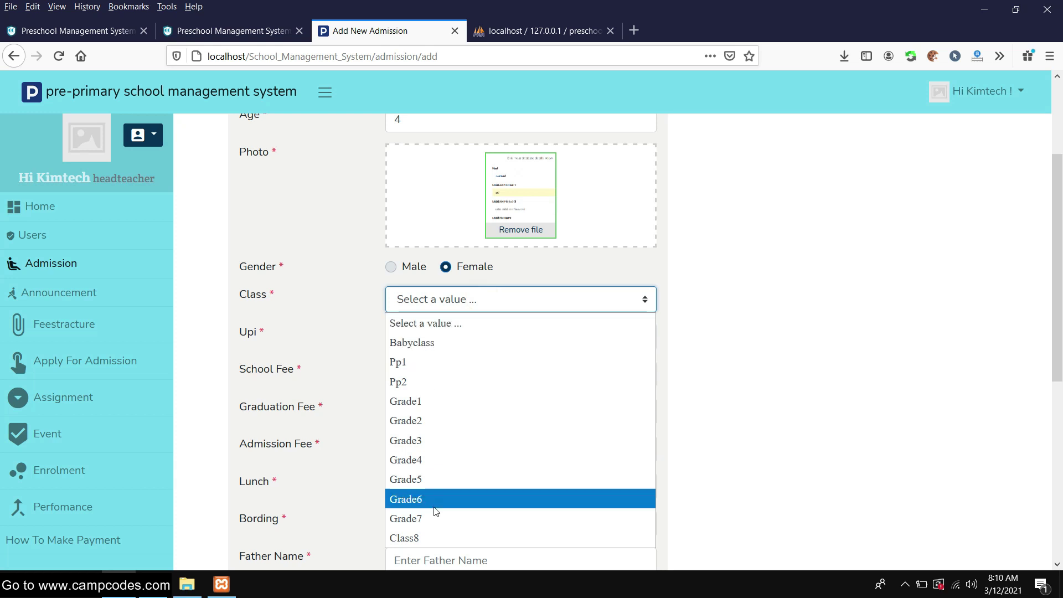
click(431, 401)
scroll(430, 326, up, 3)
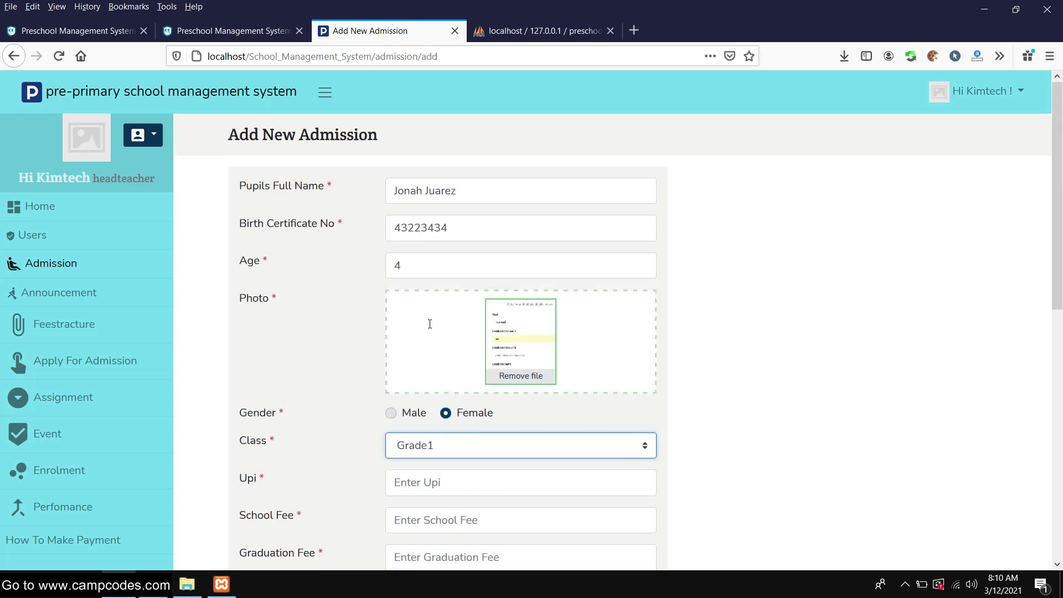
scroll(415, 340, down, 4)
scroll(441, 299, up, 1)
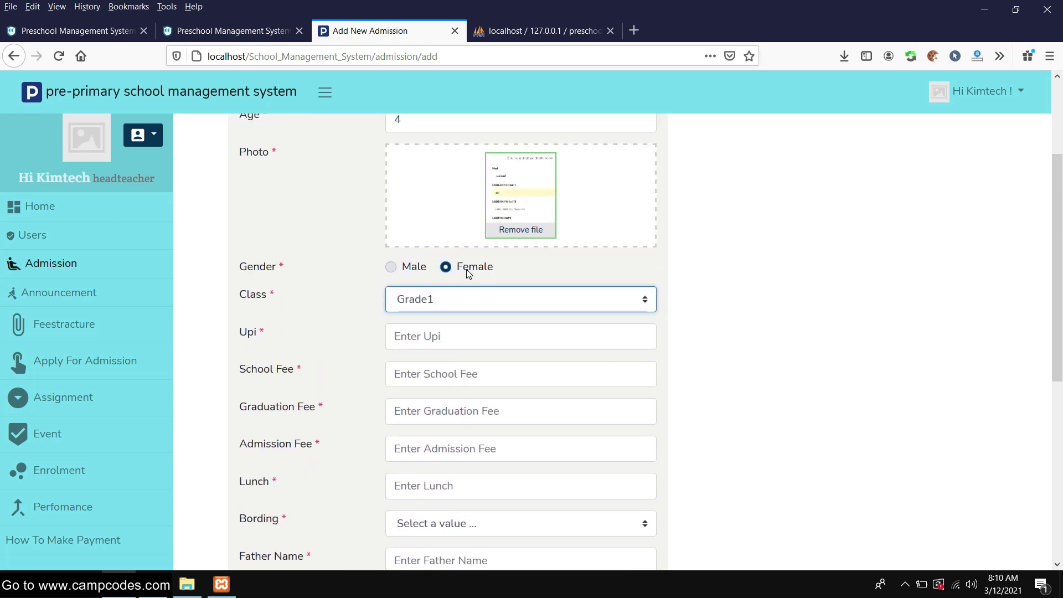
click(454, 297)
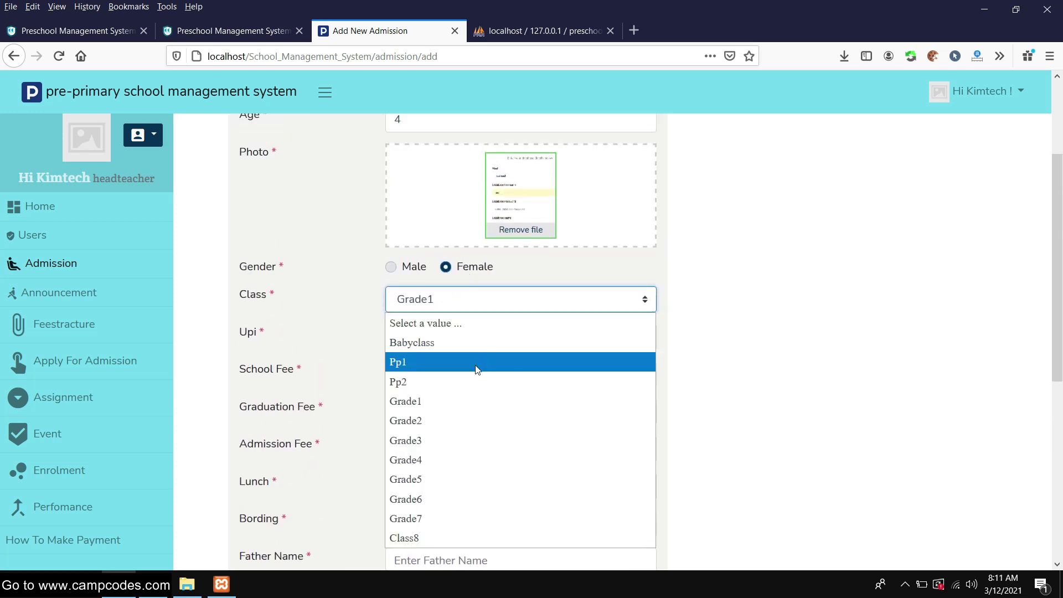
click(463, 381)
click(468, 337)
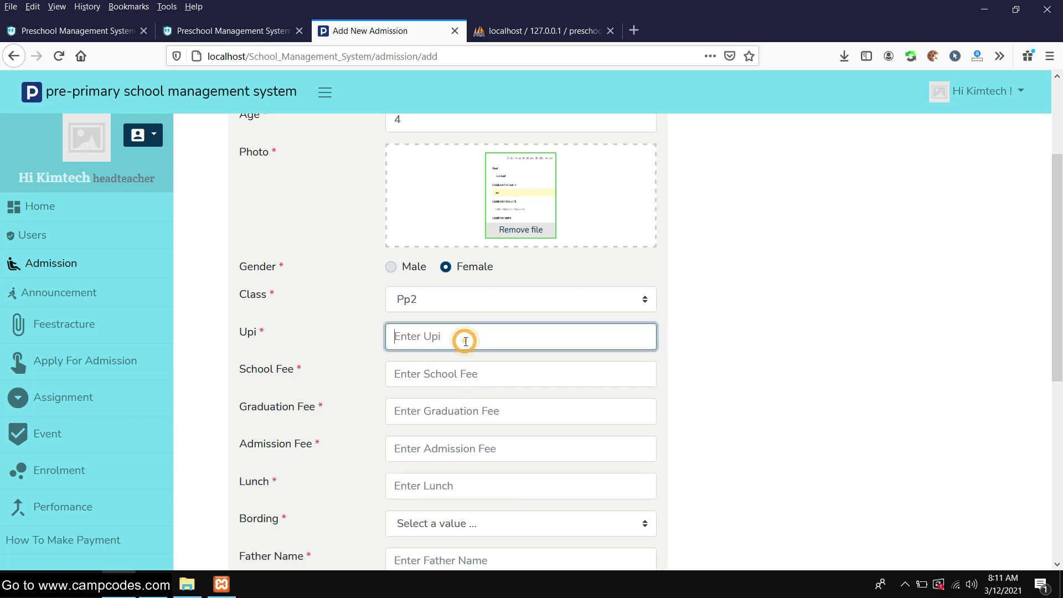
text(5)
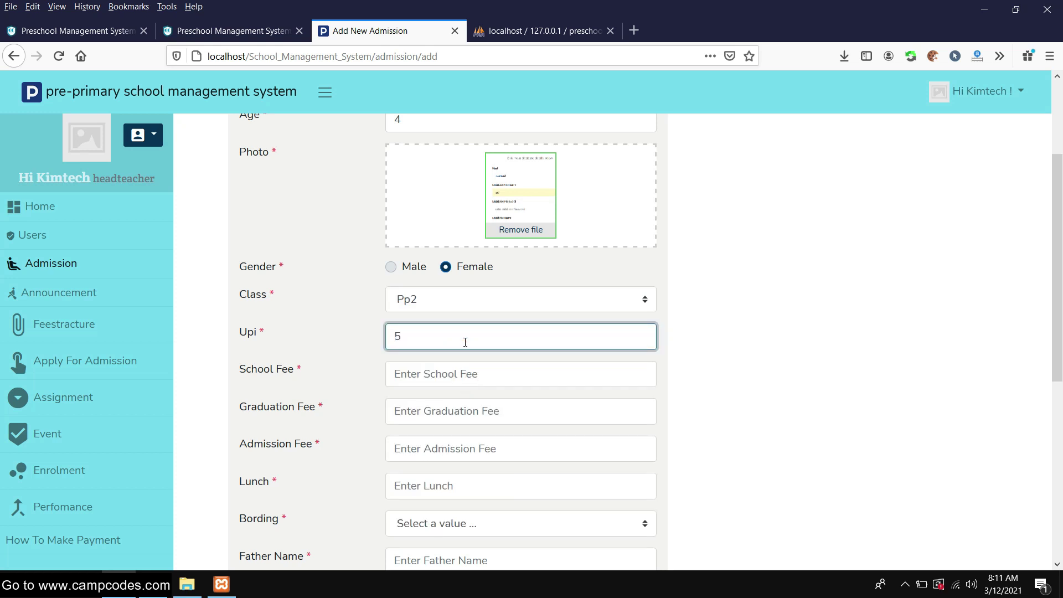
Enter School Fee 300, Graduation Fee 200, Admission Fee 100 and Lunch 200
click(441, 368)
scroll(536, 351, down, 2)
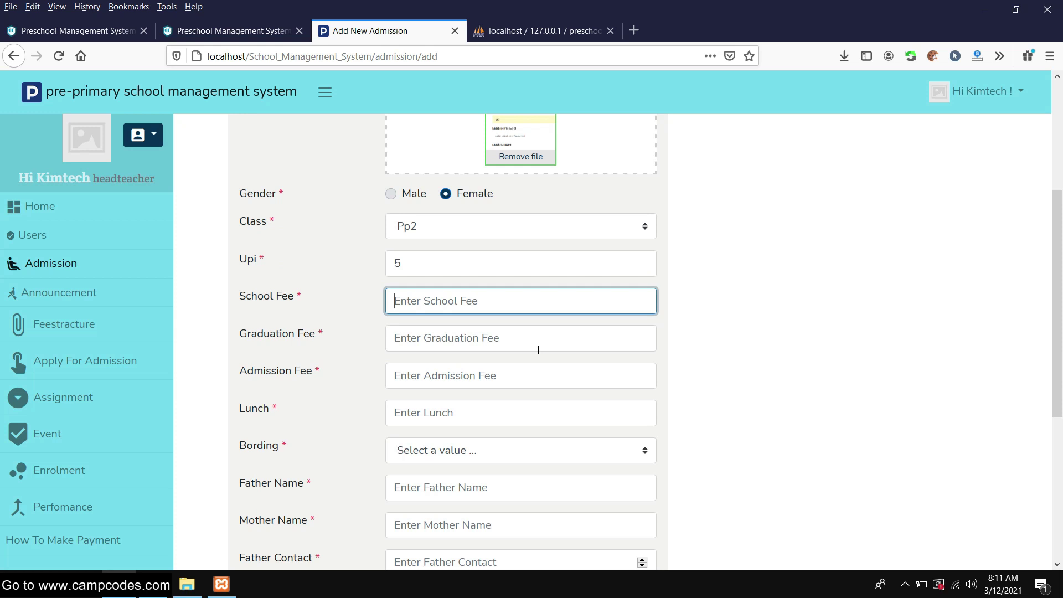
text(300)
click(538, 349)
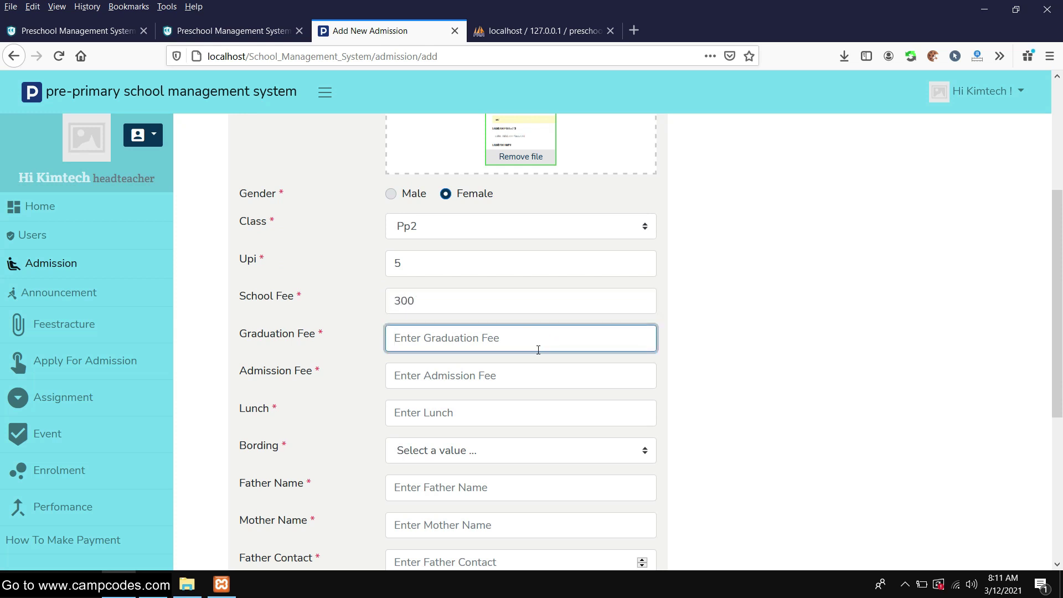
text(200)
scroll(515, 332, down, 1)
click(492, 304)
text(10)
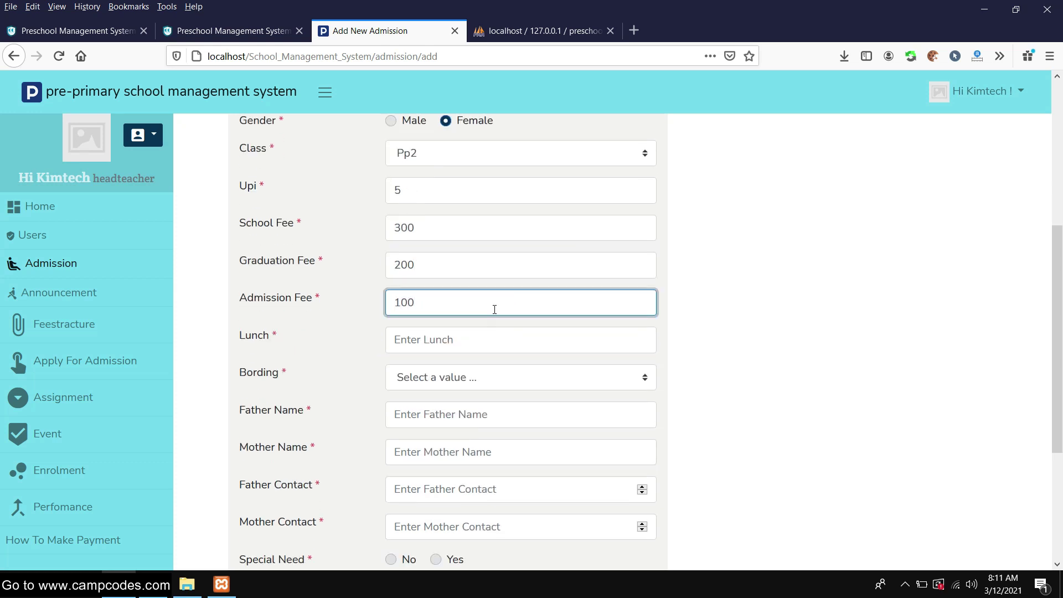
text(0)
click(474, 332)
scroll(480, 334, down, 1)
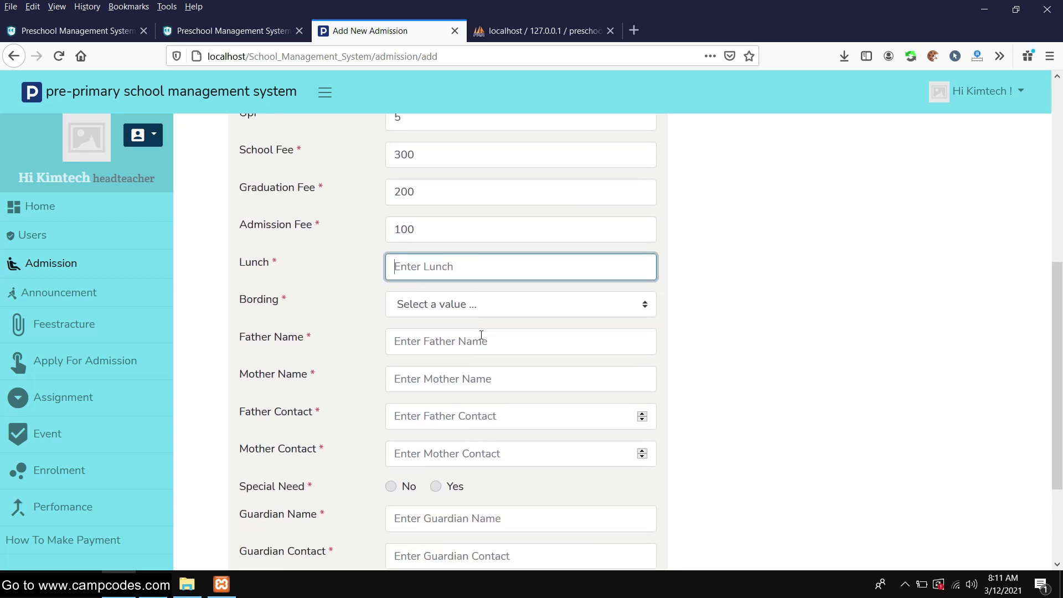
scroll(480, 330, up, 1)
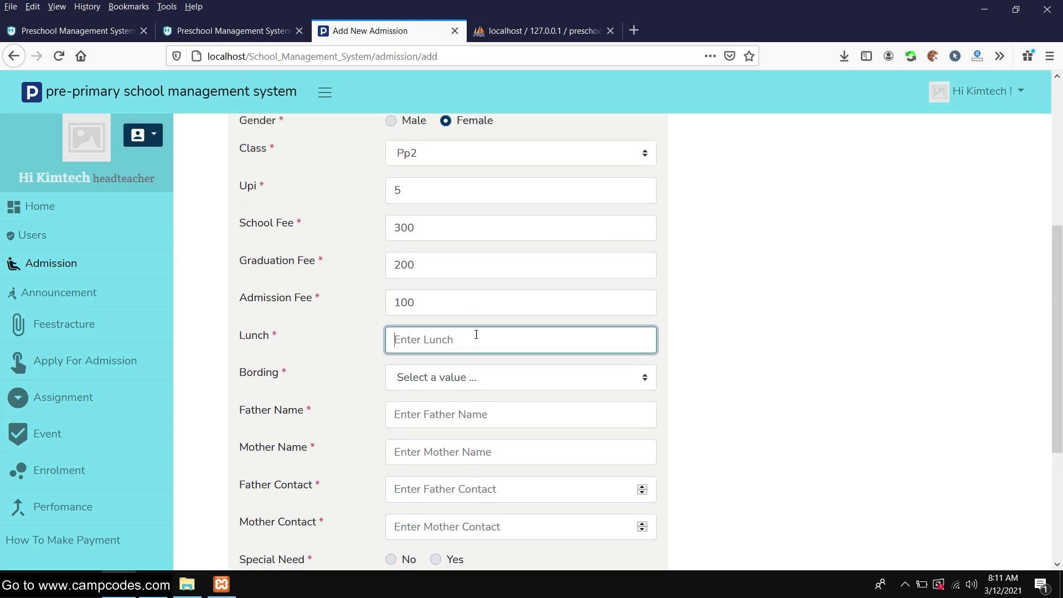
scroll(476, 334, down, 1)
scroll(476, 334, up, 2)
scroll(476, 334, down, 1)
scroll(476, 334, down, 1)
text(200)
Set boarding to No and fill in the parents' names and contact numbers
click(455, 308)
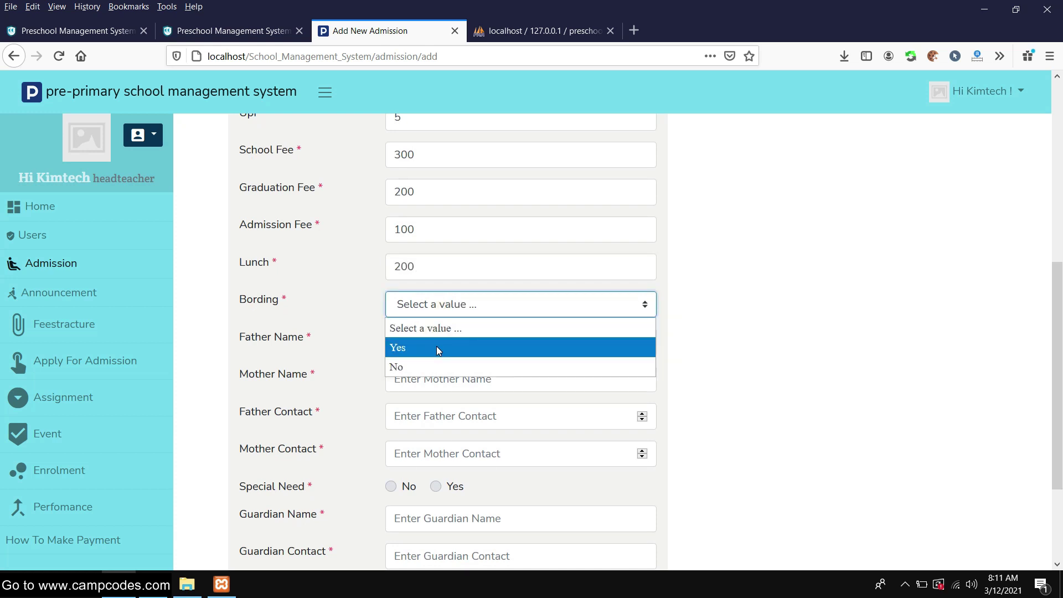
click(427, 366)
click(455, 340)
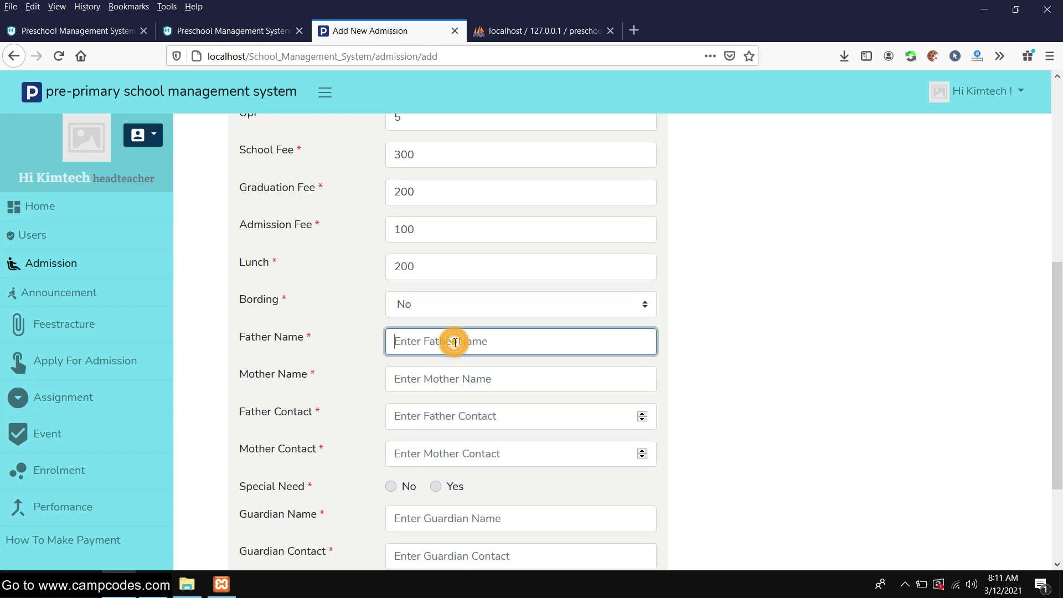
text(Tesy)
key(Tab)
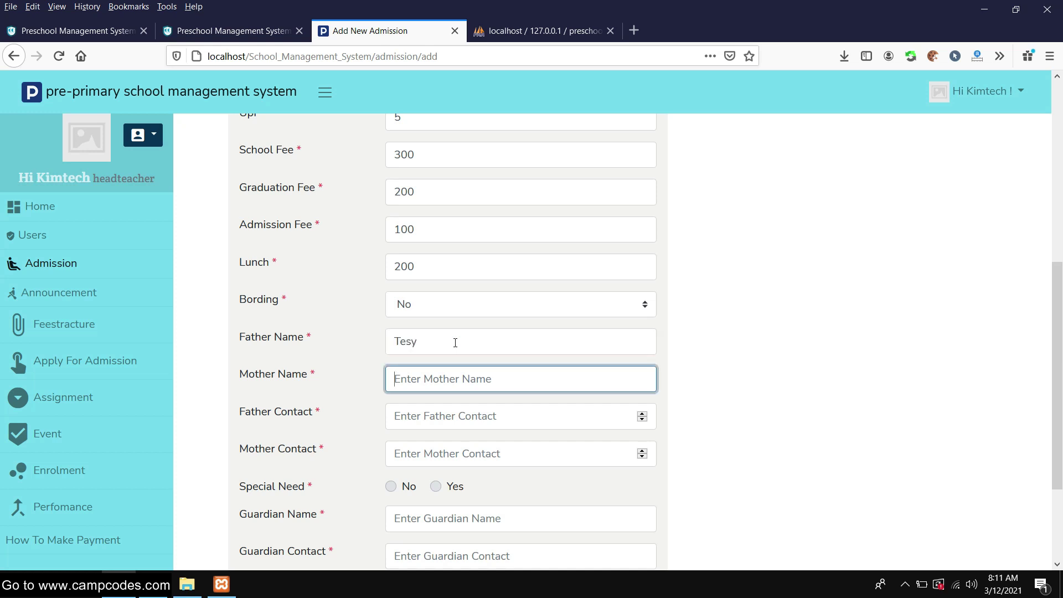
click(455, 343)
key(Tab)
text(Test)
scroll(462, 351, down, 3)
click(482, 275)
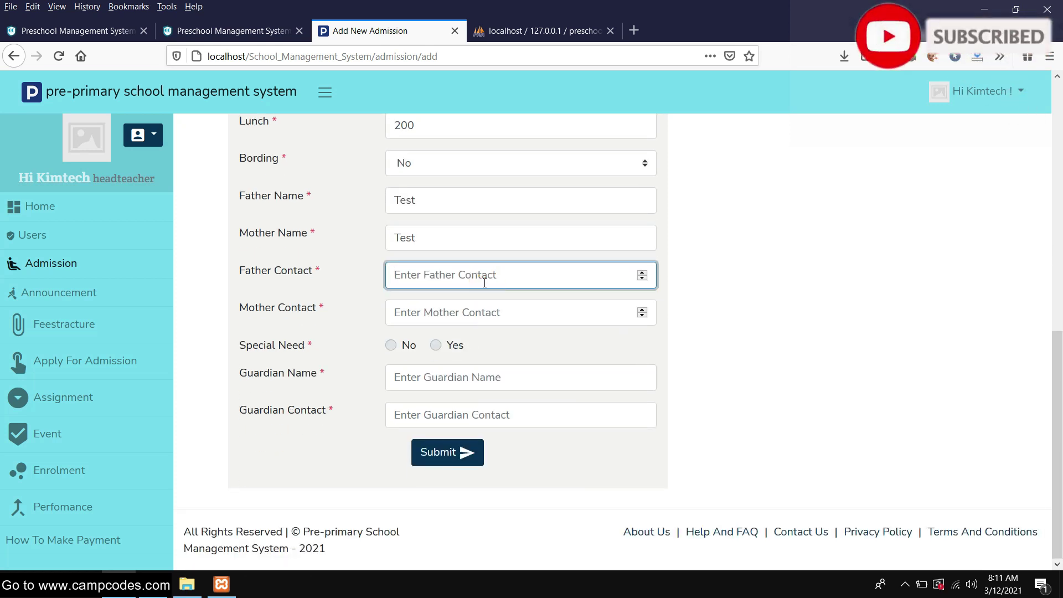
text(4242432)
click(460, 304)
text(23432432)
Mark no special need, enter the guardian's name and contact number, and submit the admission
click(394, 346)
click(459, 375)
text(test)
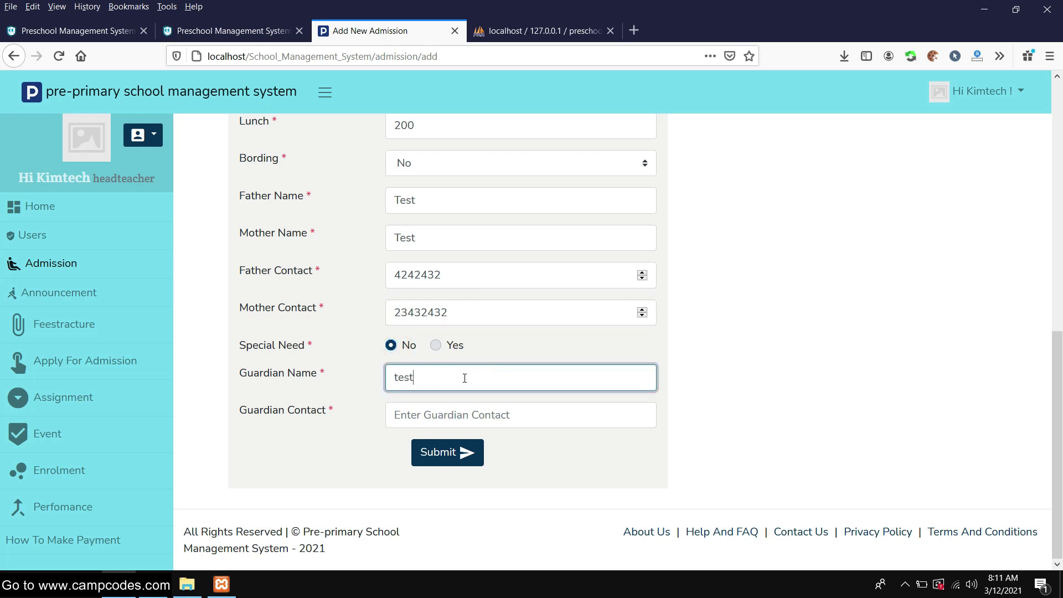
key(Tab)
text(432432)
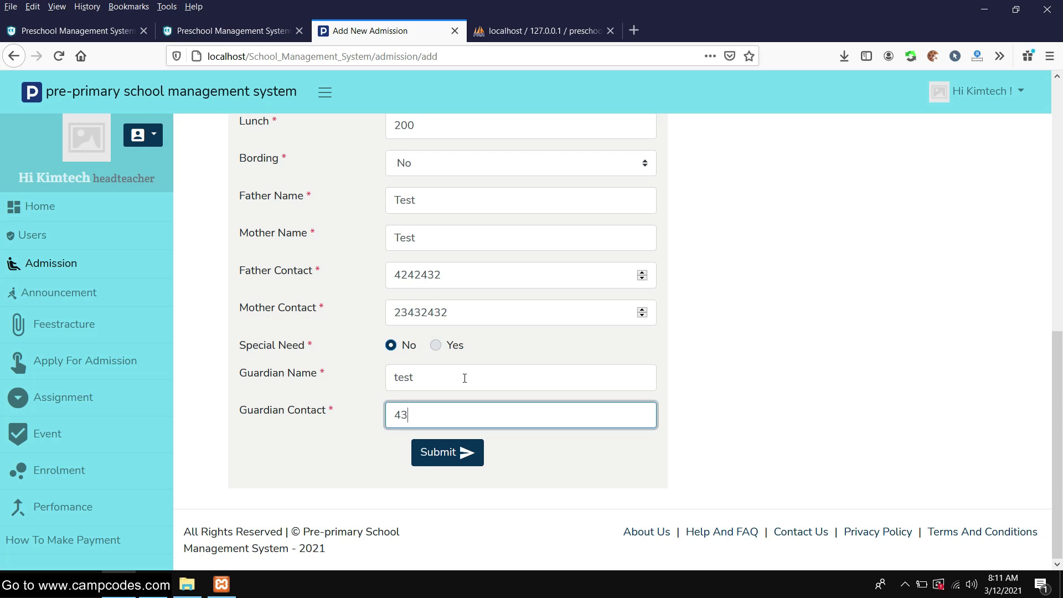
click(468, 452)
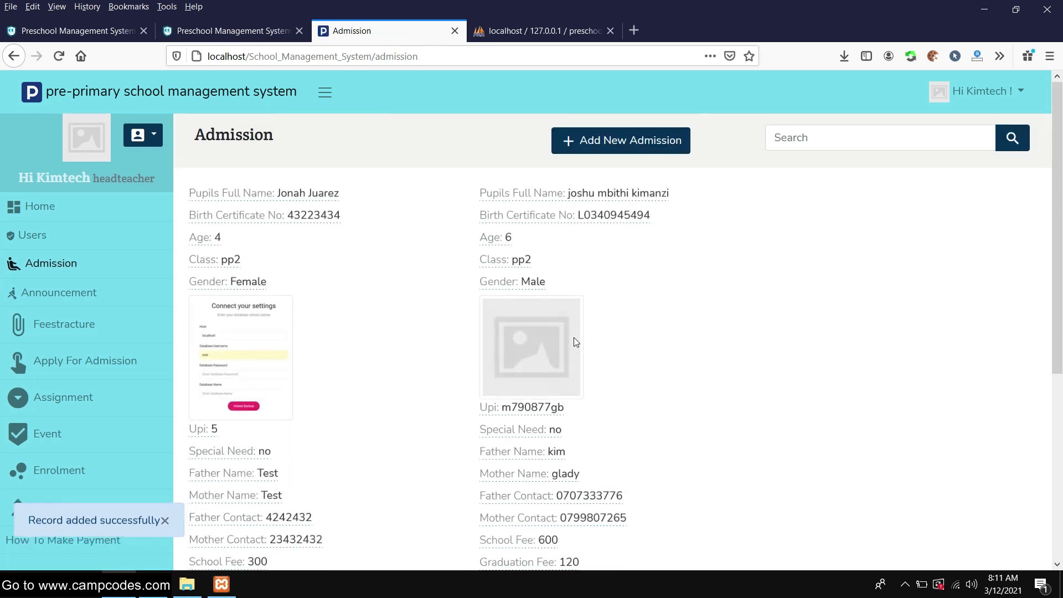
Select the new pupil's details text on the current page
scroll(574, 343, down, 5)
scroll(415, 342, up, 4)
scroll(415, 341, up, 1)
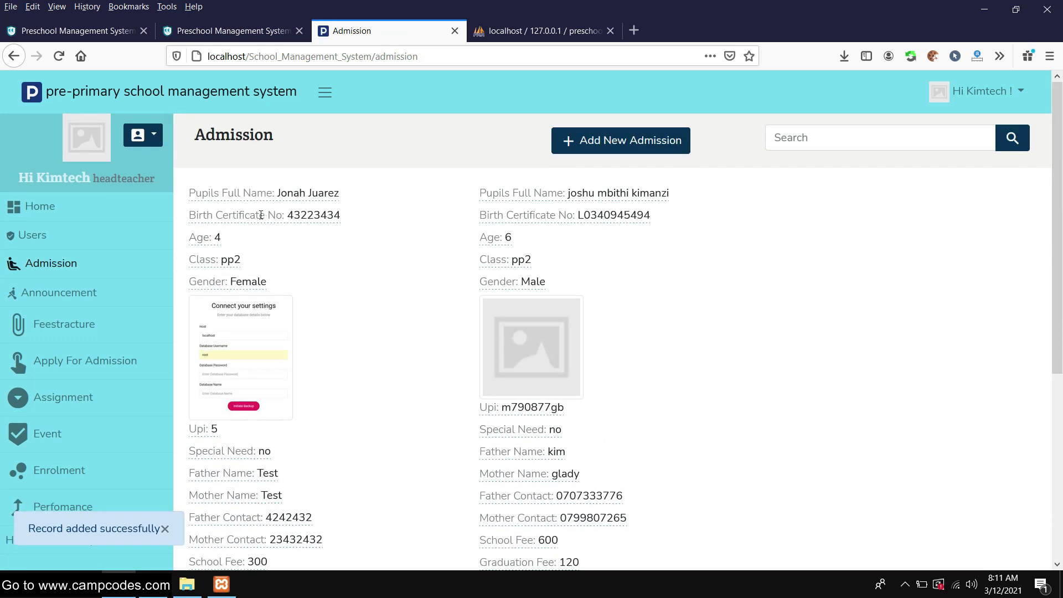
drag(189, 187, 280, 281)
Go to the Announcement page listing the single school fee announcement by headteacher
scroll(346, 279, down, 3)
scroll(349, 284, up, 3)
click(73, 289)
scroll(466, 229, down, 1)
scroll(422, 218, up, 1)
scroll(411, 195, down, 1)
scroll(411, 195, up, 1)
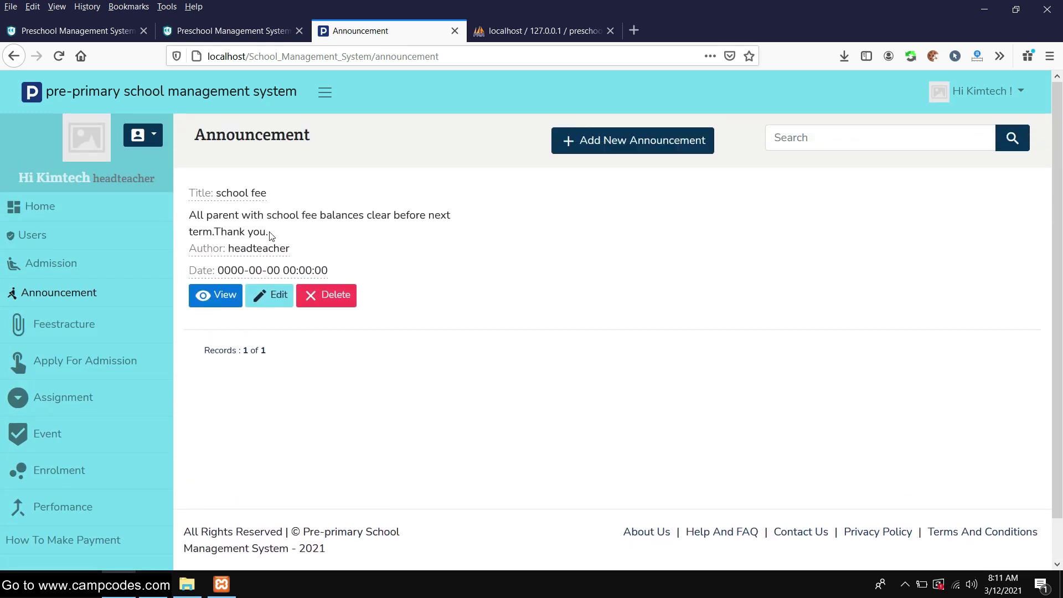
Start a new announcement titled 'Pay Balance!' and paste the title into the content
click(630, 140)
click(470, 189)
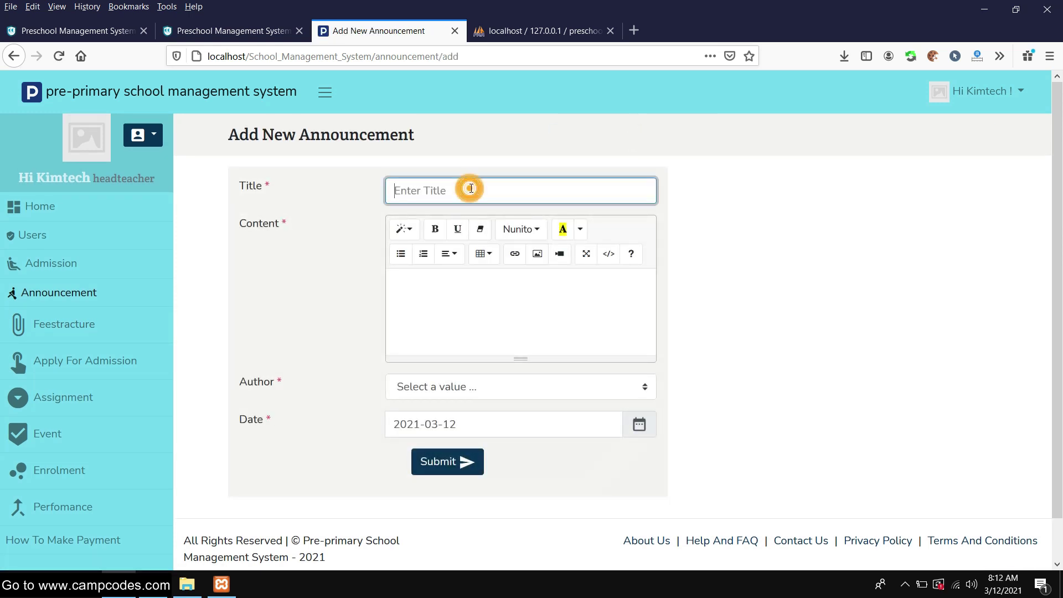
text(P)
triple_click(475, 188)
click(480, 287)
text(Pay Balance!)
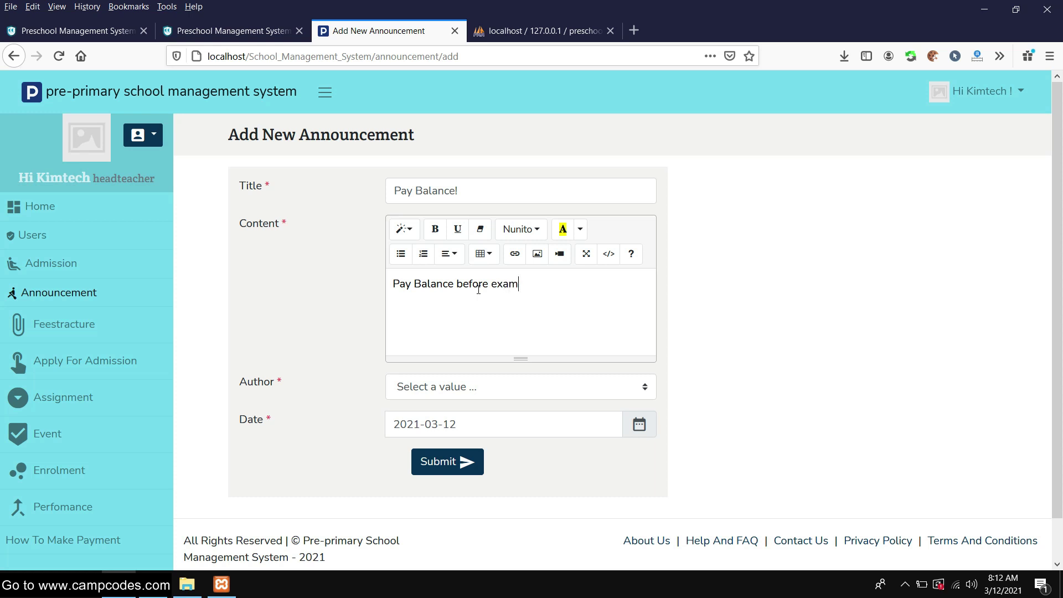
Set the author to Headteacher, keep date 2021-03-12, and submit the announcement
click(506, 381)
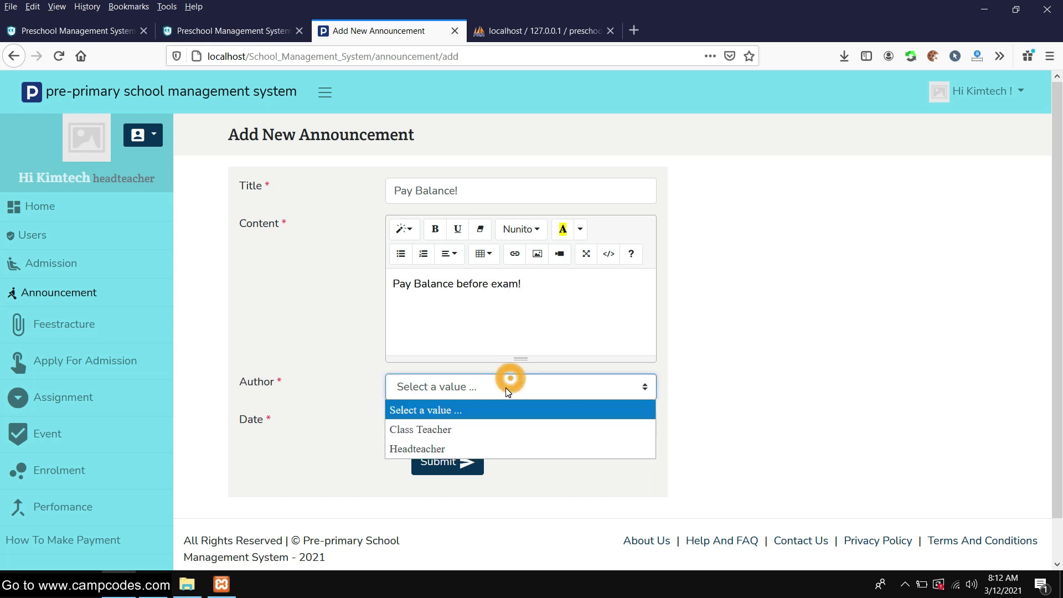
click(462, 450)
click(488, 425)
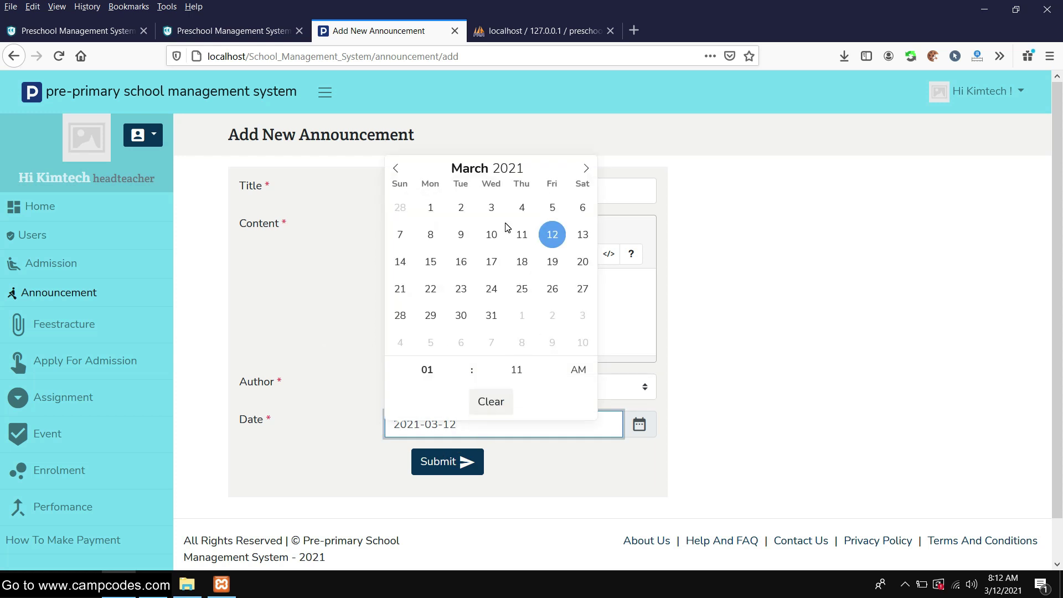
click(364, 279)
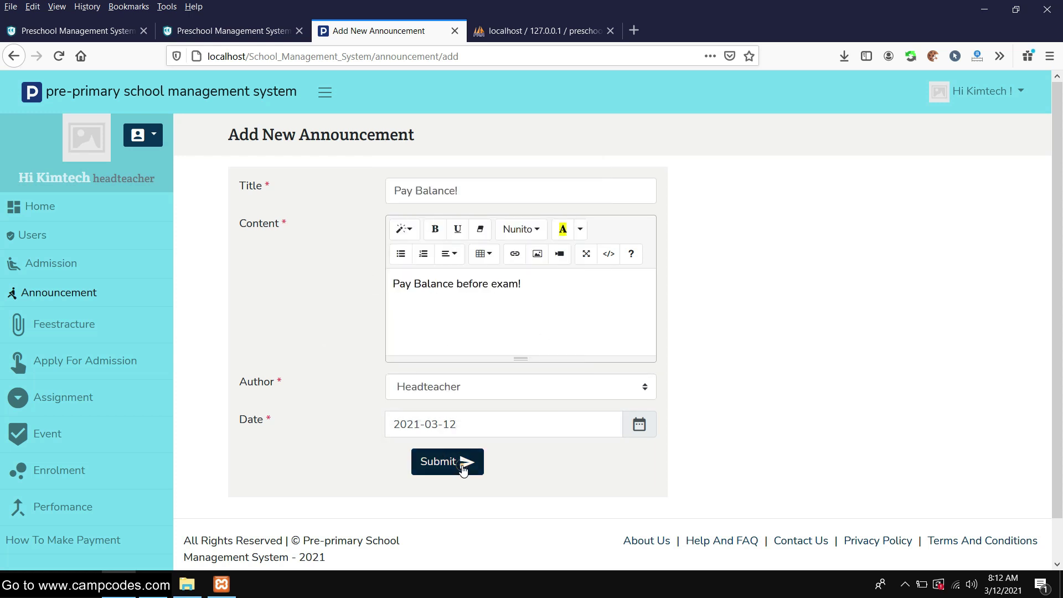
click(464, 469)
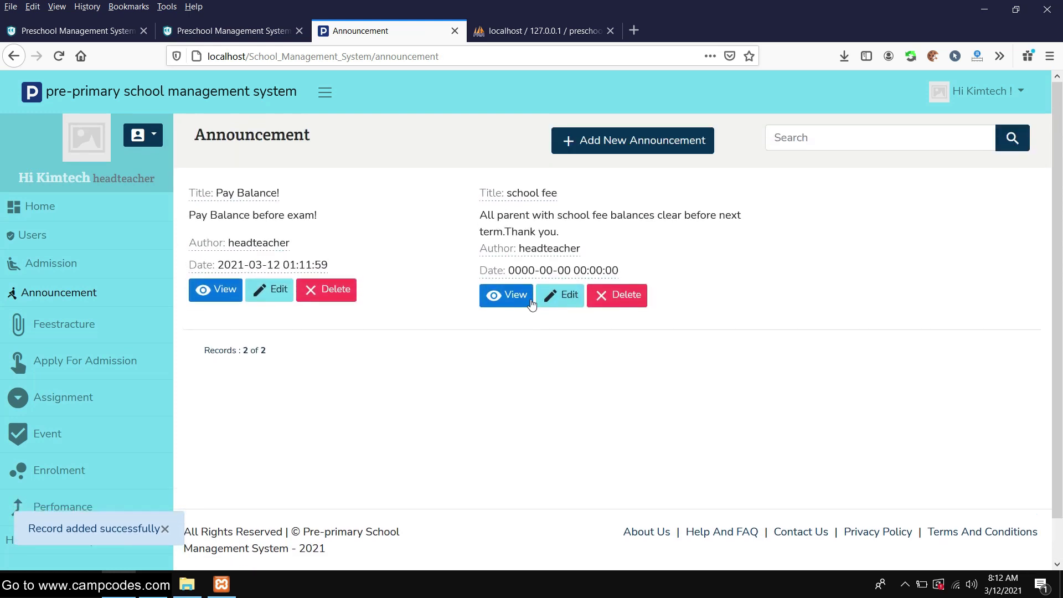
Go to the Feestracture page
scroll(439, 293, down, 2)
scroll(439, 294, up, 2)
scroll(438, 294, down, 2)
scroll(437, 295, up, 1)
scroll(437, 296, up, 1)
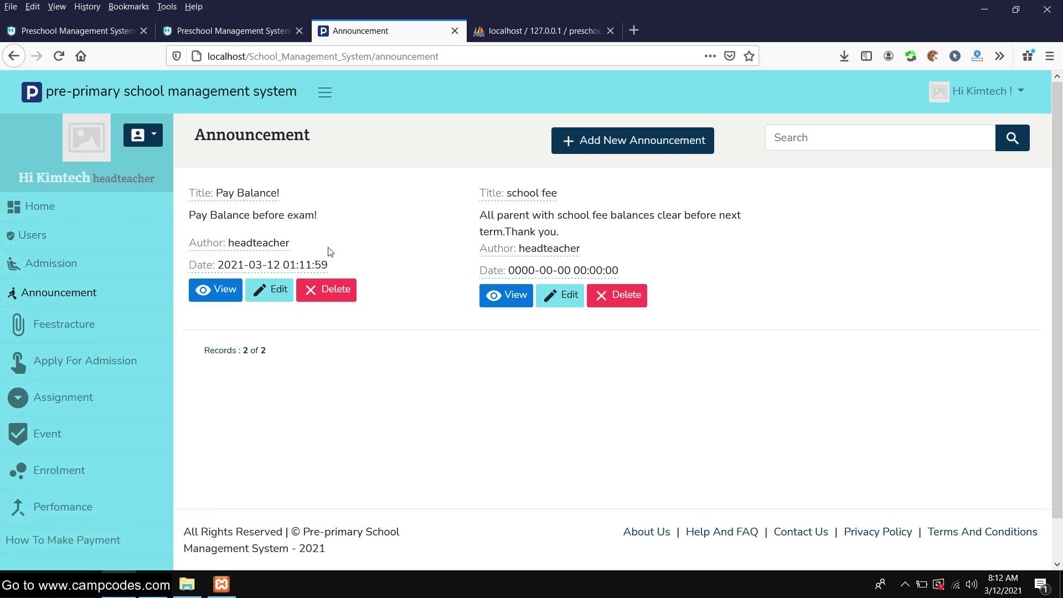
click(78, 325)
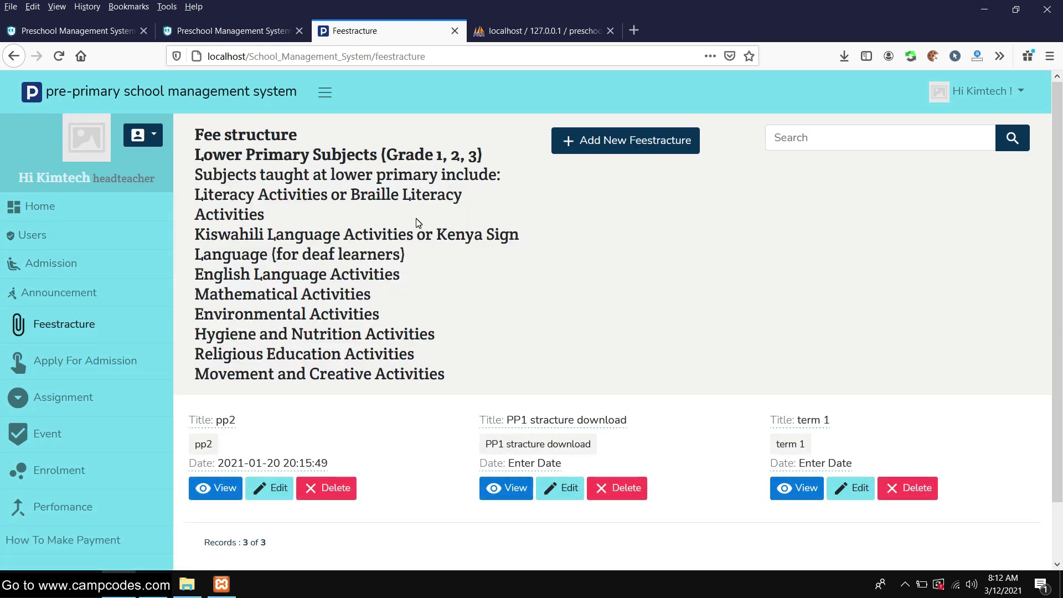
Open the Add New Feestracture form, then switch to the Apply For Admission page
scroll(442, 211, down, 2)
scroll(441, 211, up, 2)
scroll(410, 237, down, 2)
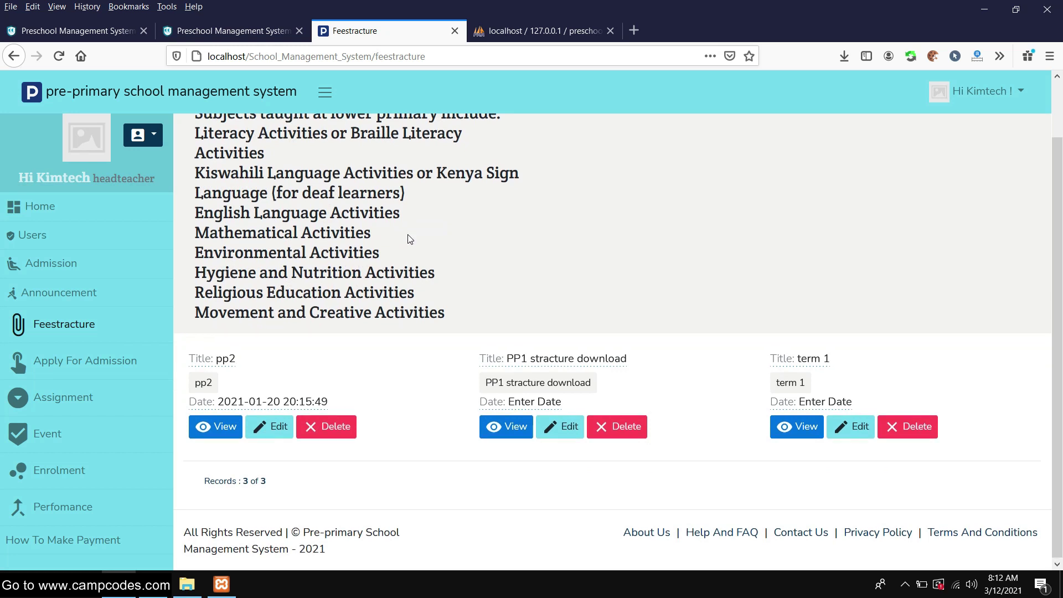
scroll(410, 238, up, 2)
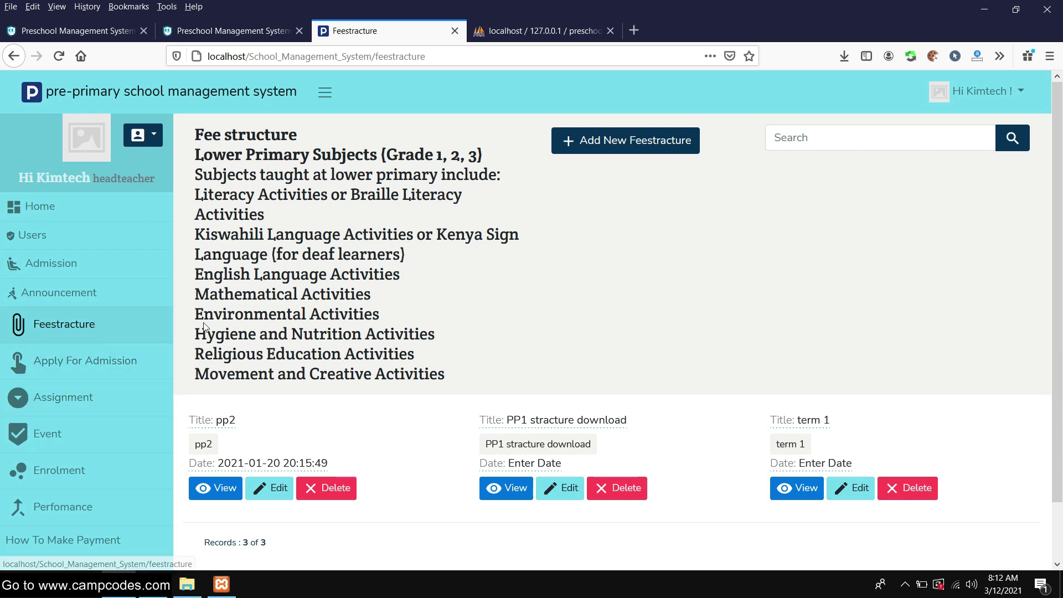
click(610, 140)
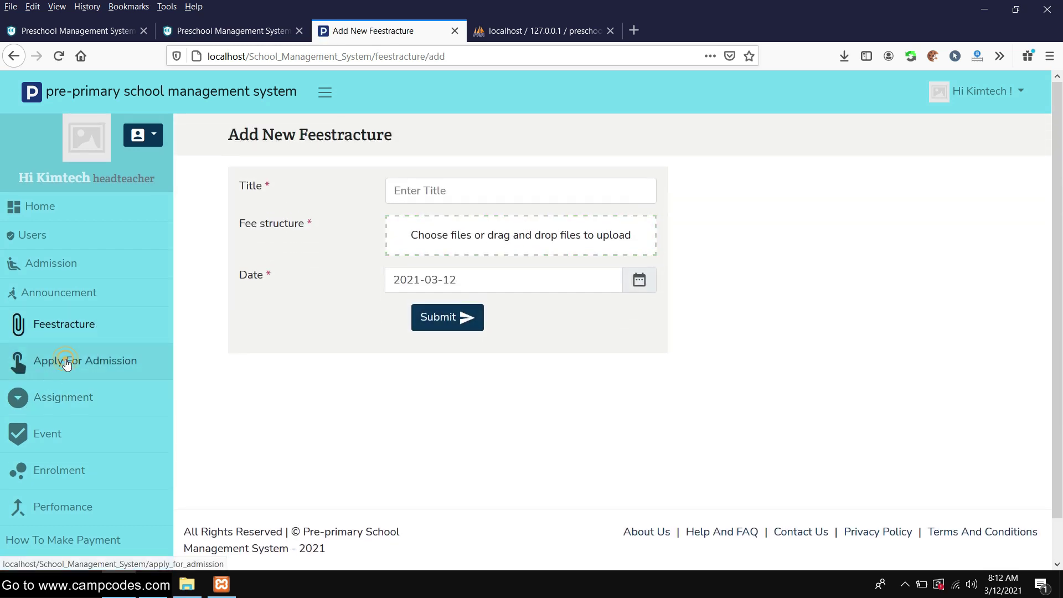
click(67, 362)
scroll(589, 205, down, 6)
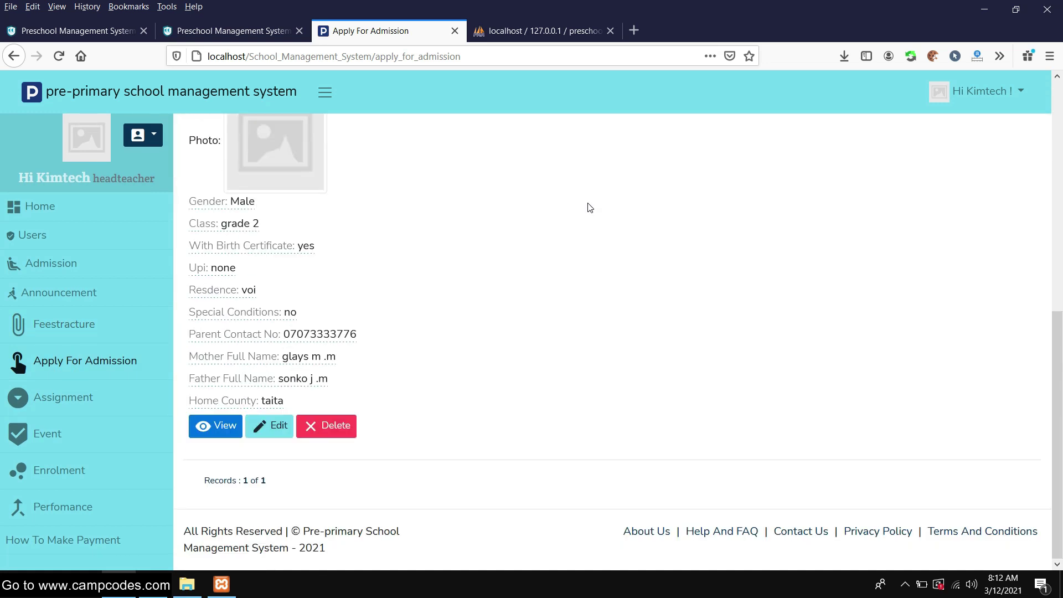
scroll(589, 208, up, 10)
Open the Add New Apply For Admission form
click(613, 141)
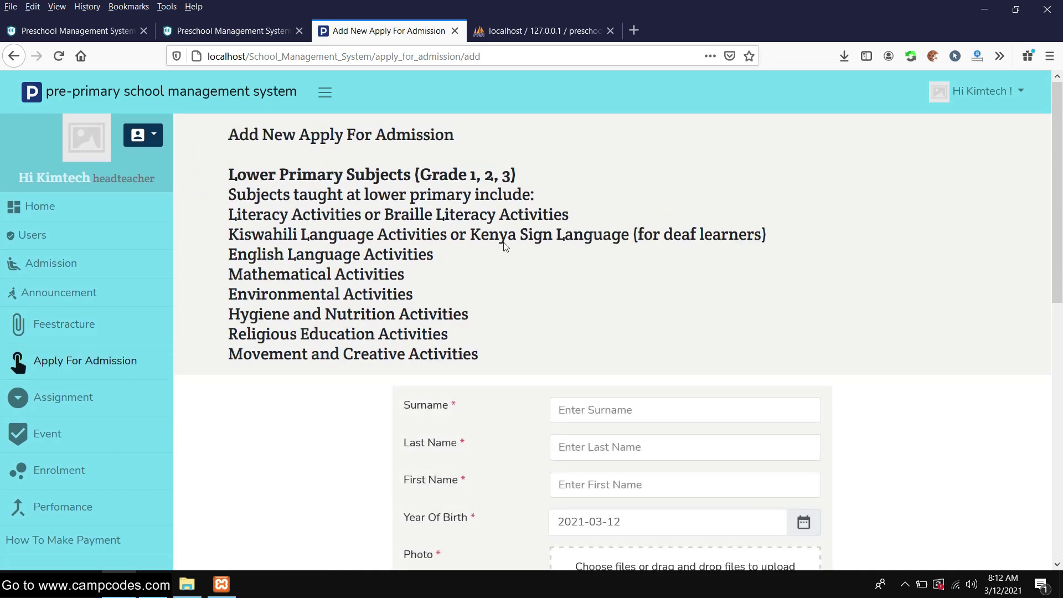
scroll(505, 247, down, 9)
scroll(541, 241, up, 4)
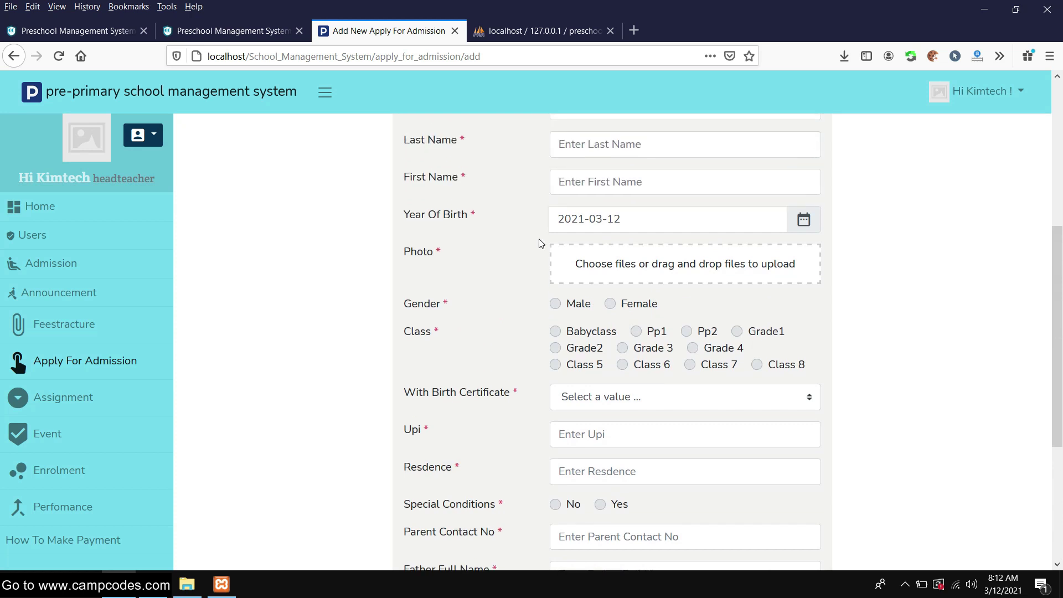
scroll(541, 243, up, 5)
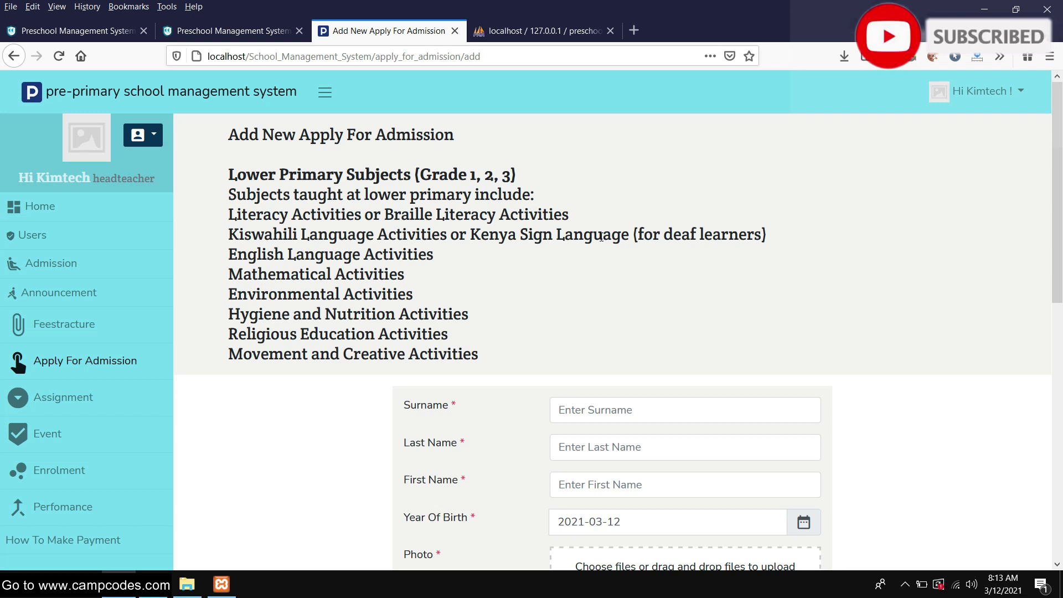
scroll(595, 241, down, 2)
scroll(595, 241, up, 2)
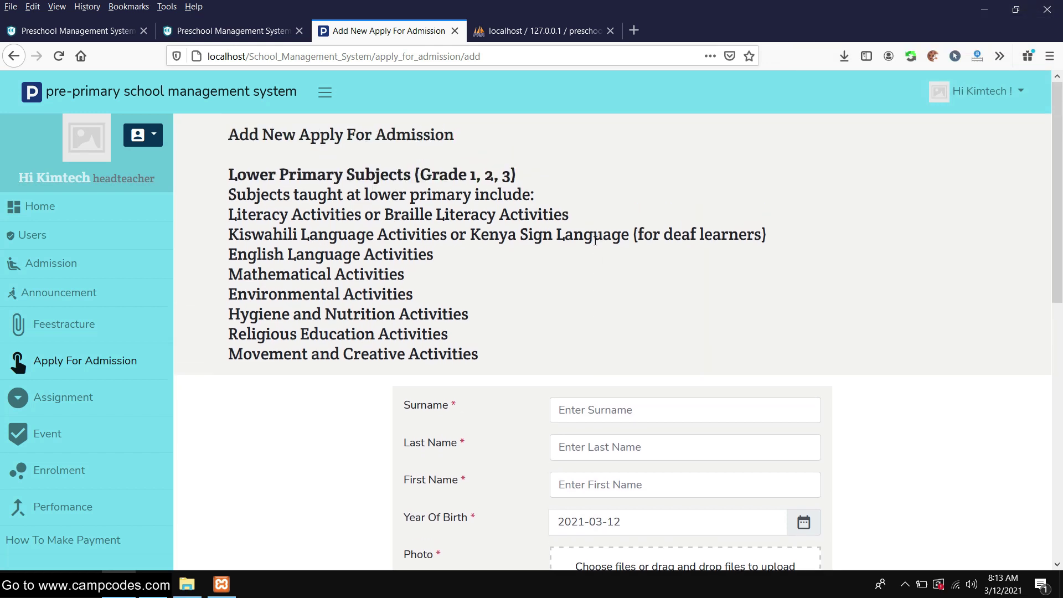
scroll(595, 241, down, 4)
Fill in the pupil's surname, last name and first name
click(614, 267)
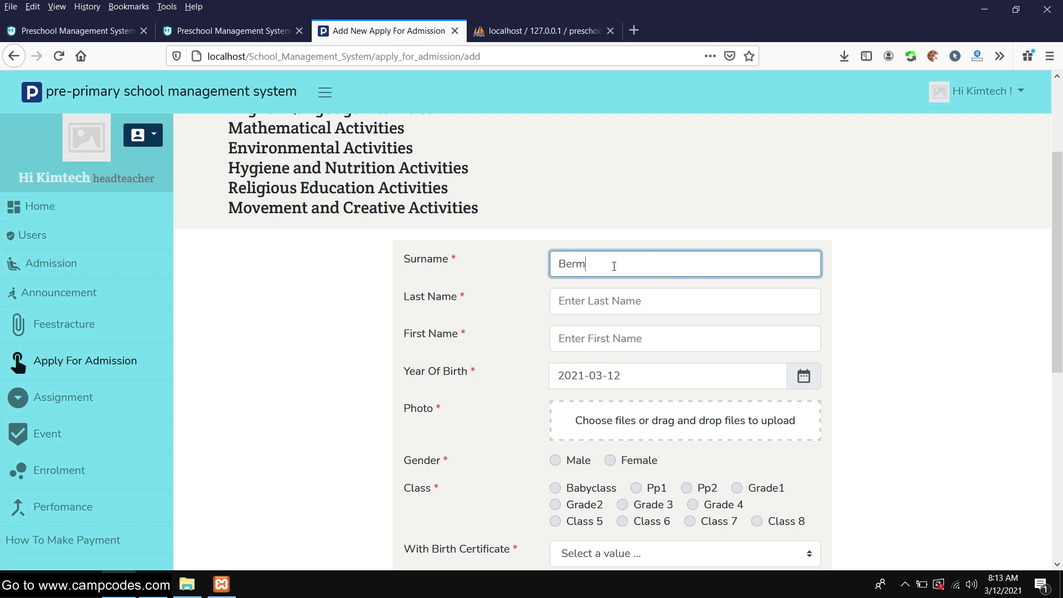
key(Tab)
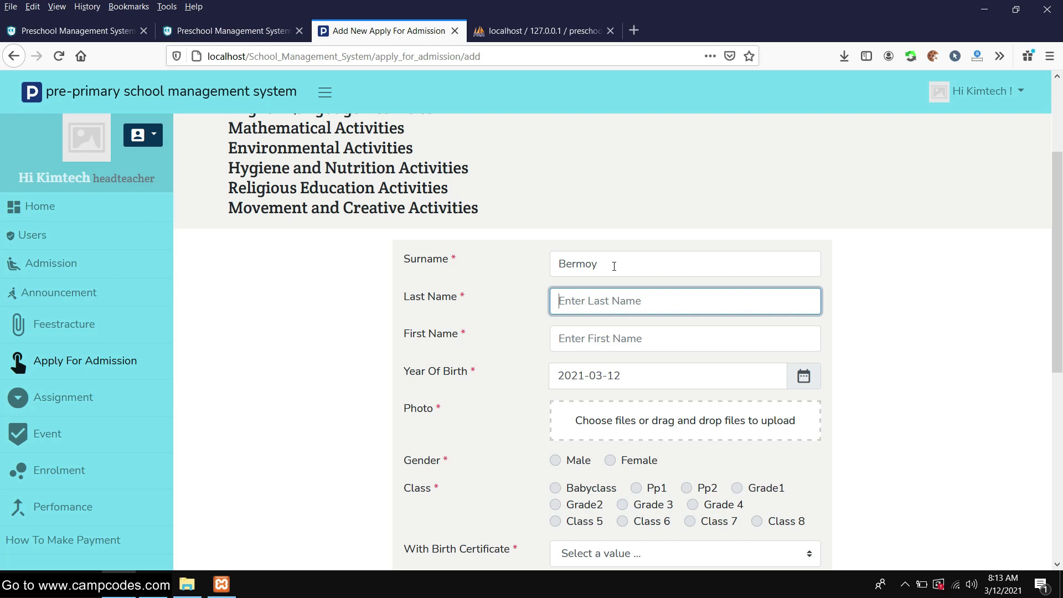
text(Bermz)
key(Tab)
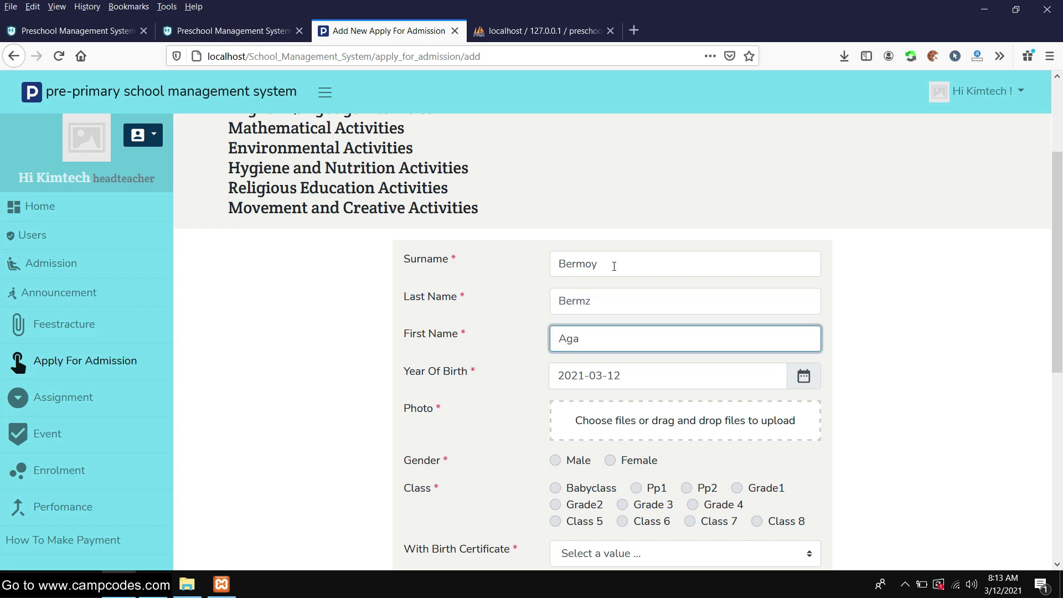
click(911, 355)
scroll(864, 321, down, 3)
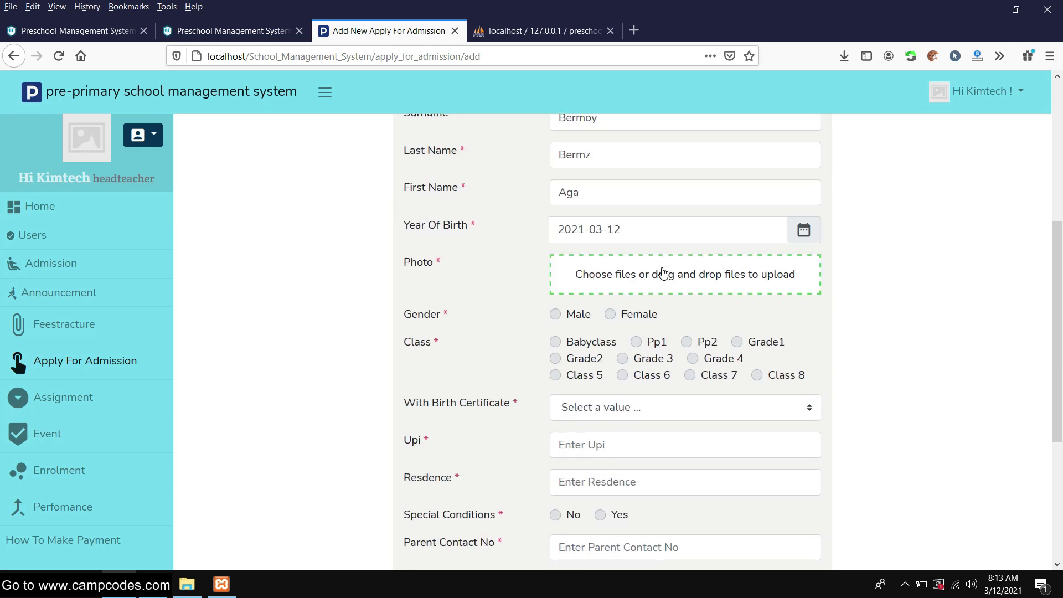
Upload the PHP page URL thumbnail image as the applicant's photo and set gender Male
click(734, 285)
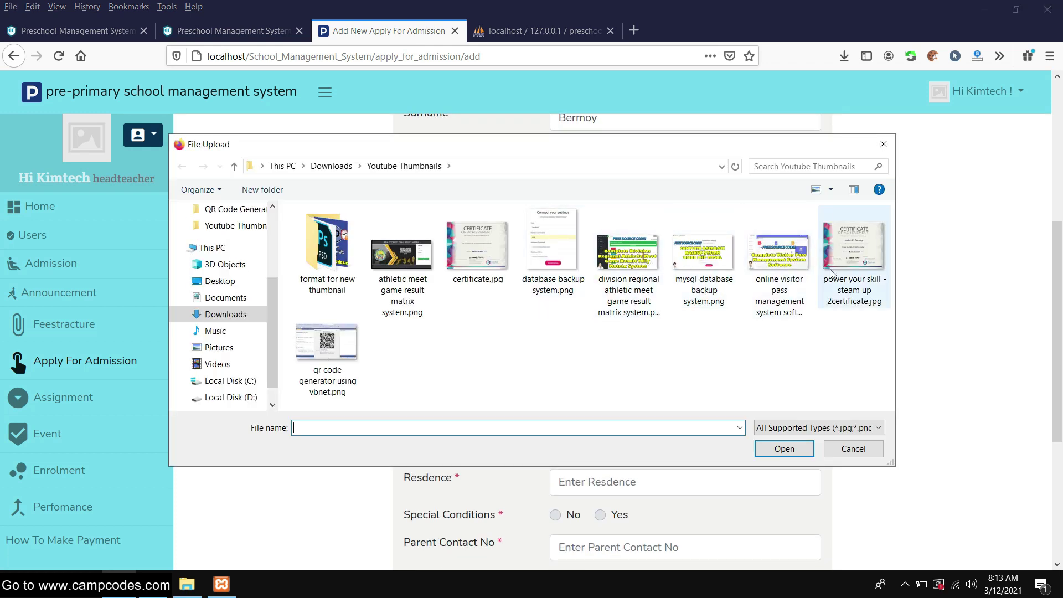
double_click(327, 249)
double_click(403, 244)
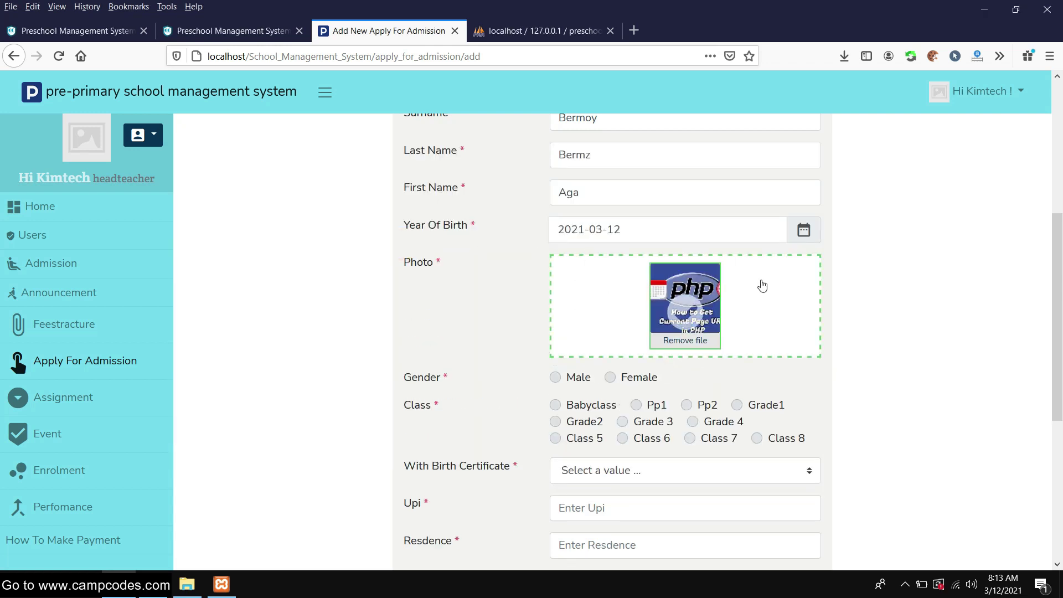
scroll(652, 290, down, 3)
click(564, 233)
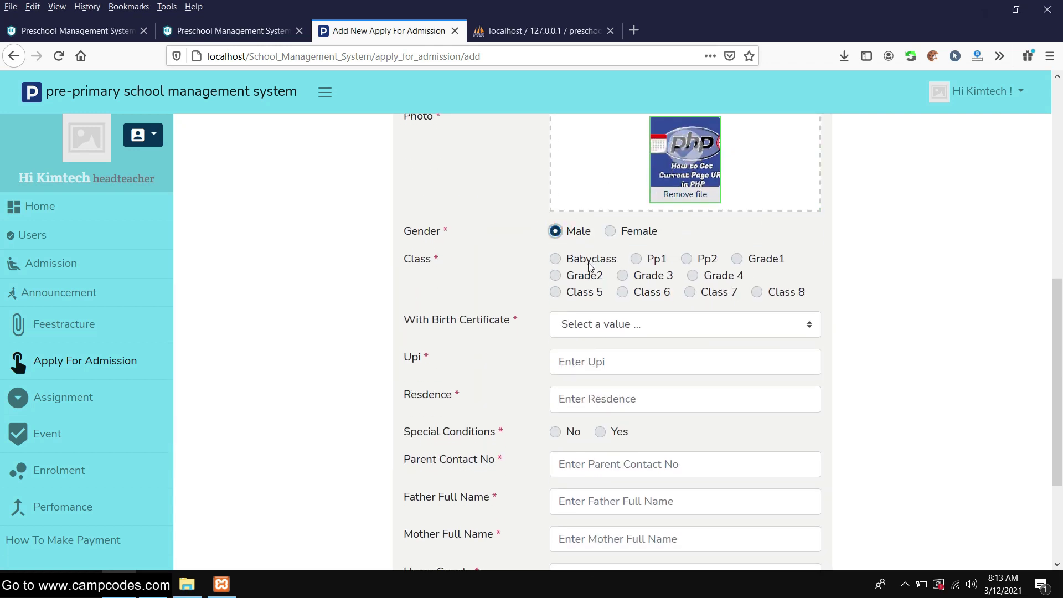
Choose Yes for birth certificate, enter UPI 3213, residence, no special conditions and parent contact
scroll(636, 271, down, 1)
click(593, 249)
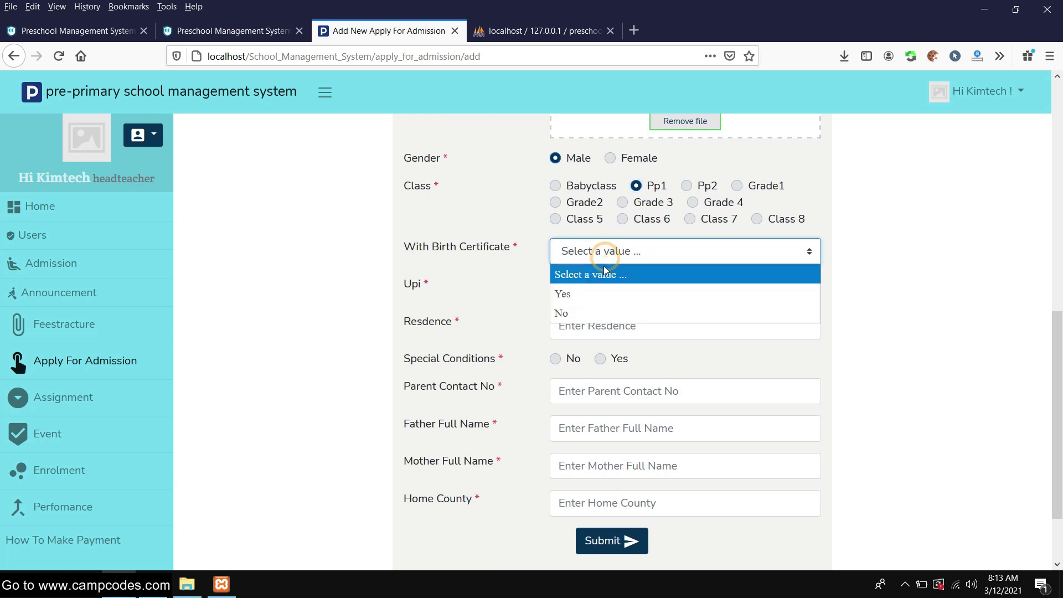
click(589, 294)
click(605, 297)
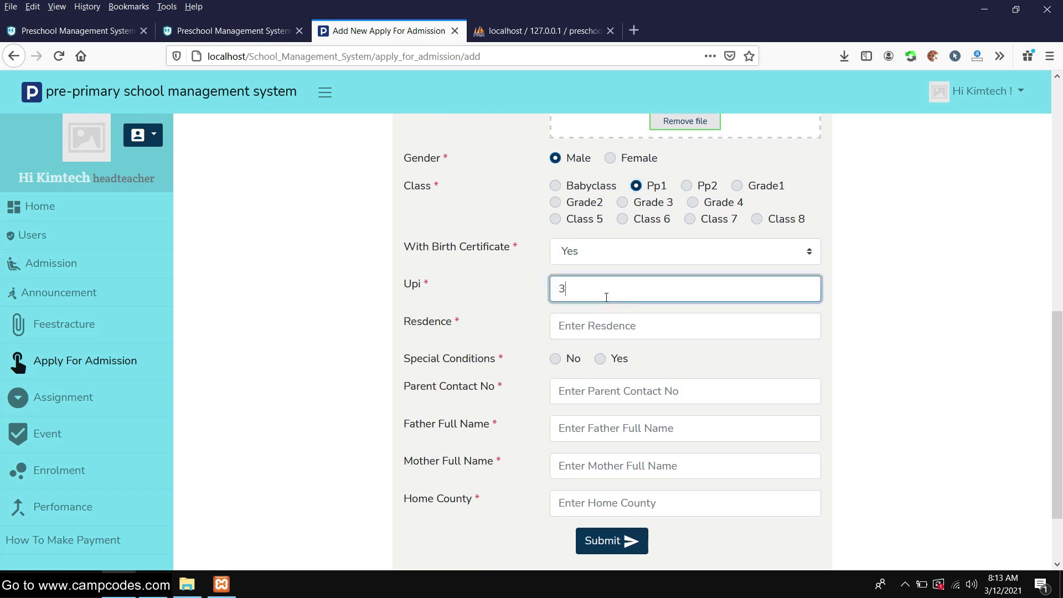
click(580, 338)
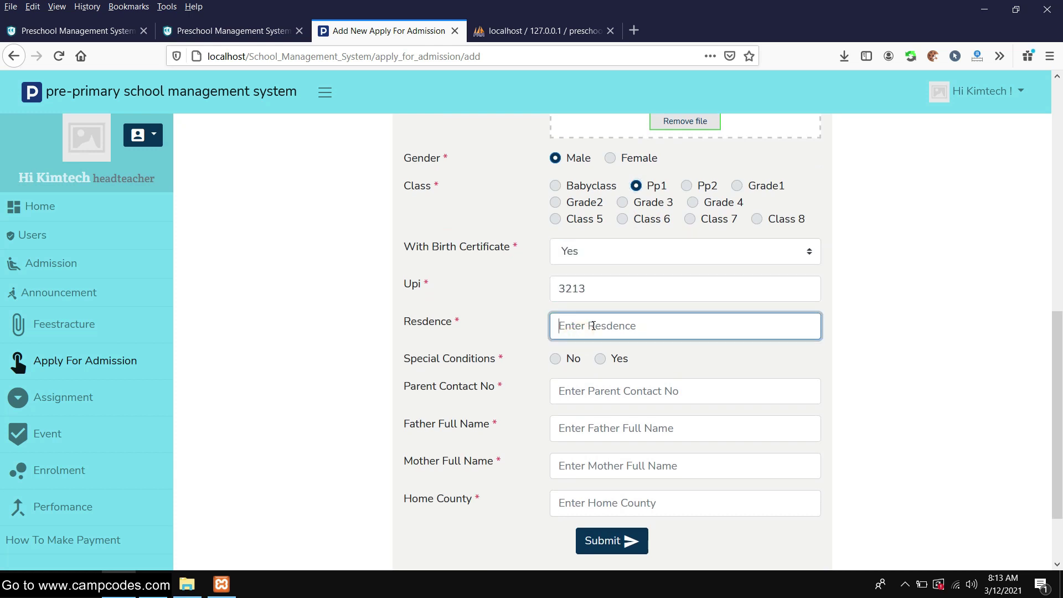
text(test)
click(502, 335)
click(562, 360)
click(572, 392)
text(4234)
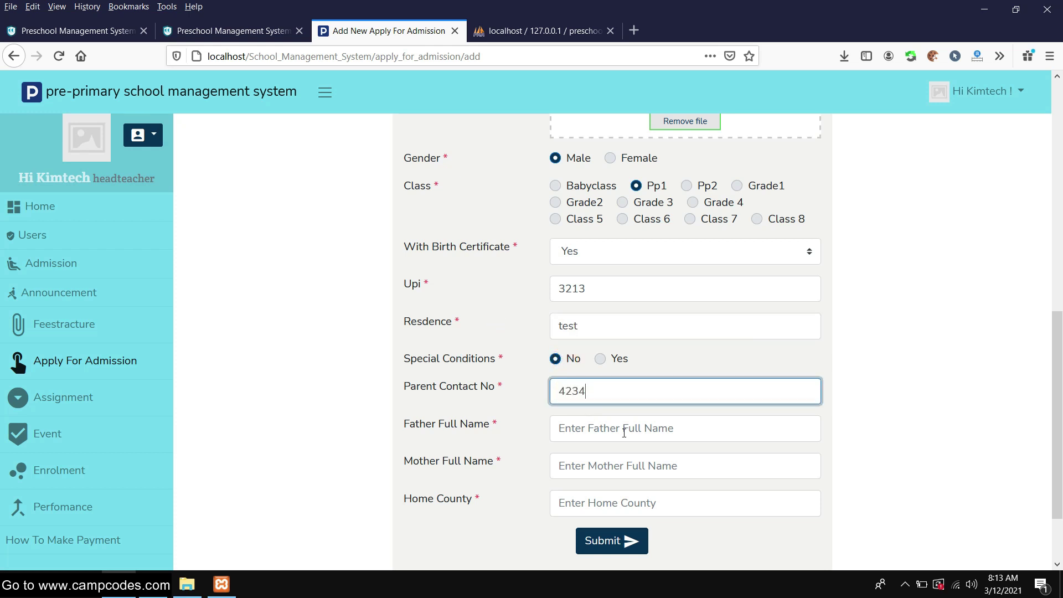
Enter the father's and mother's names and home county India, then submit the application
click(624, 433)
text(test)
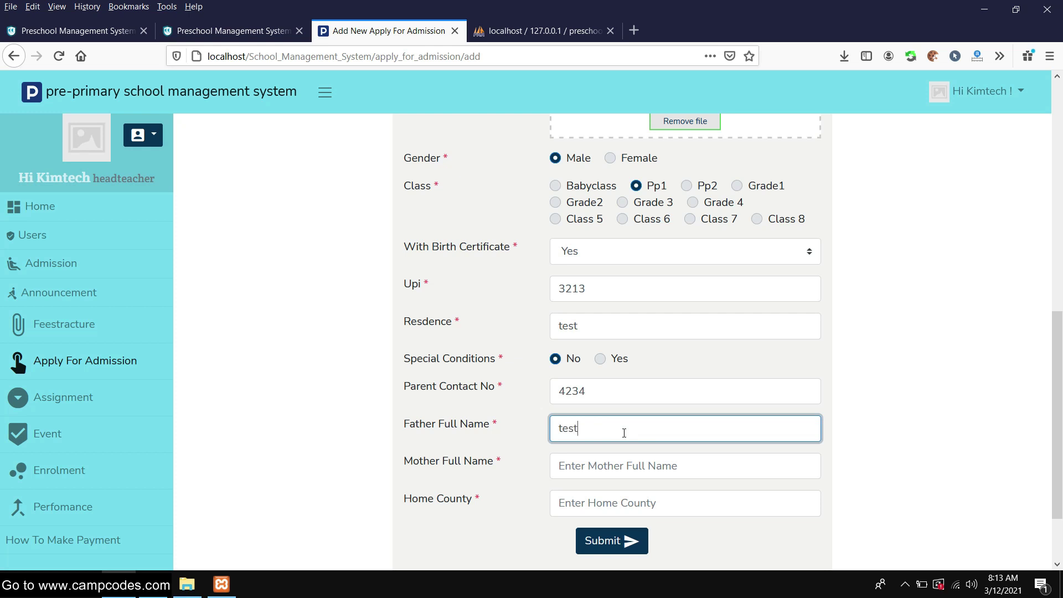
key(Tab)
text(tes)
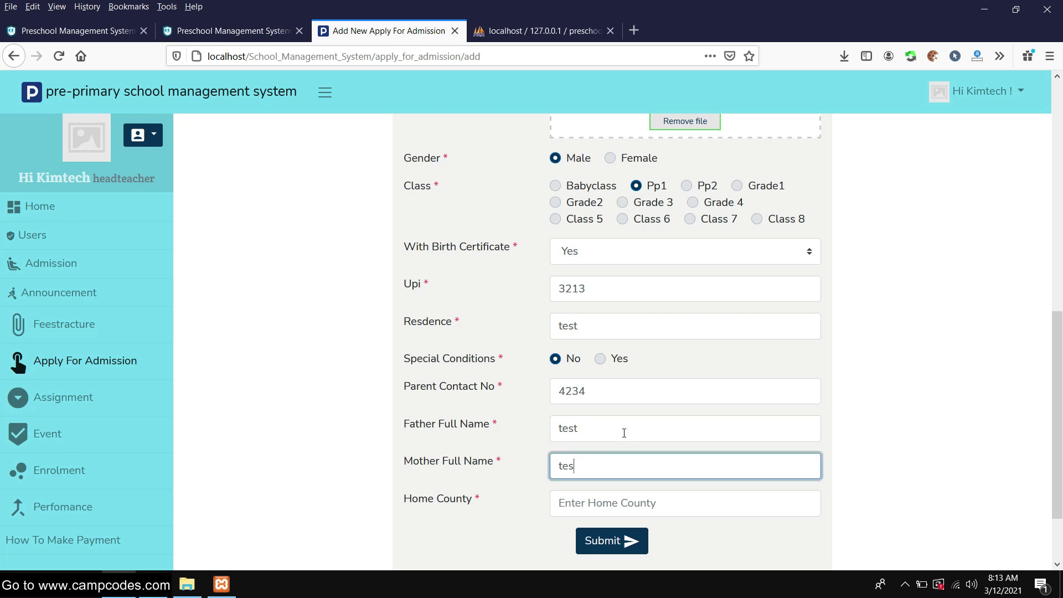
scroll(750, 380, down, 2)
click(631, 408)
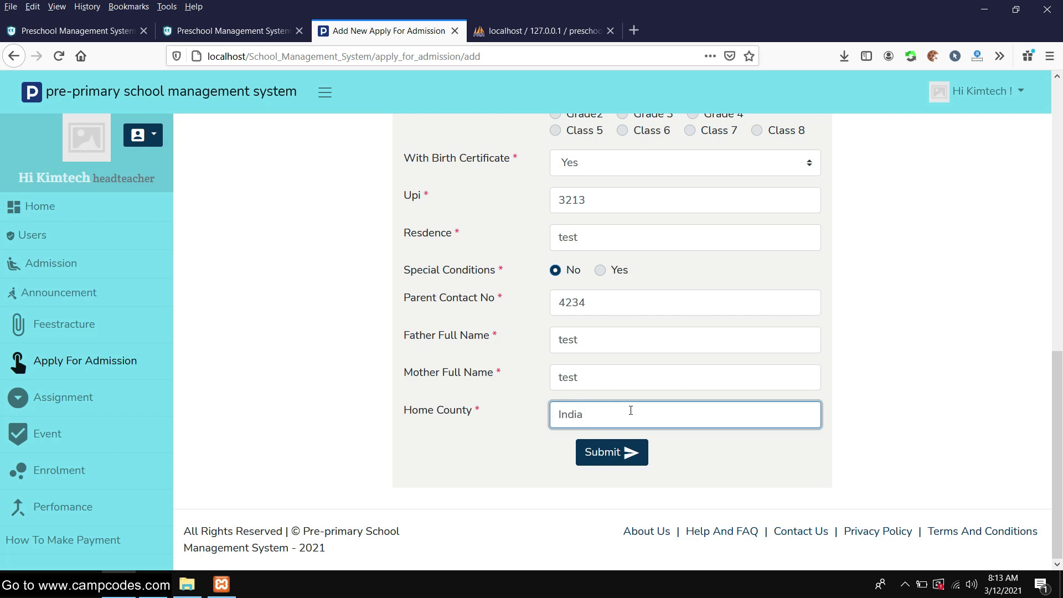
click(613, 450)
View the new application's details, open and close the Export menu, then open it for editing
scroll(463, 285, down, 3)
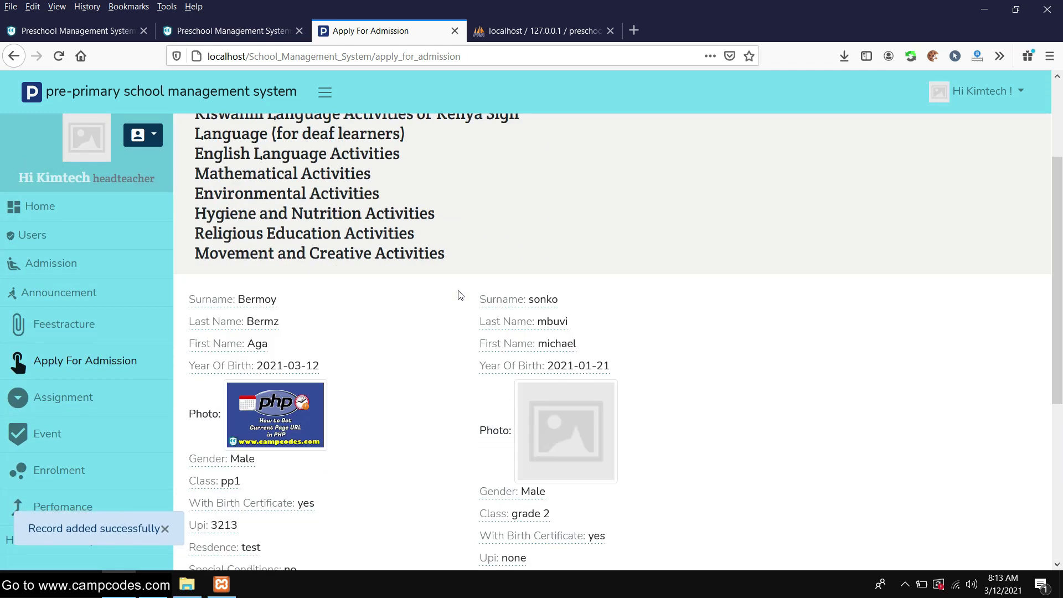
scroll(459, 294, down, 5)
click(232, 400)
scroll(585, 276, down, 5)
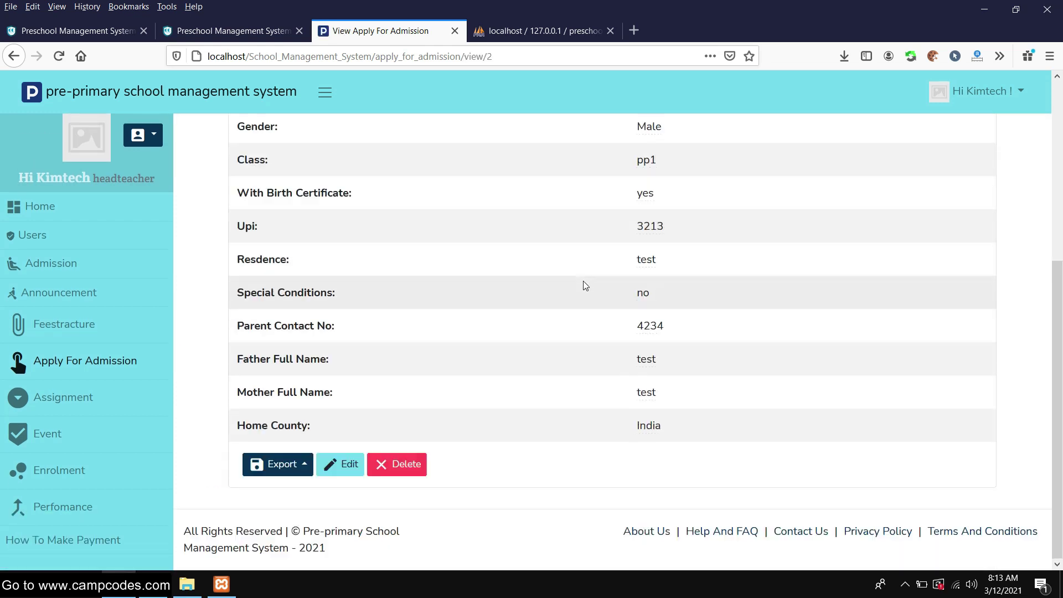
click(283, 464)
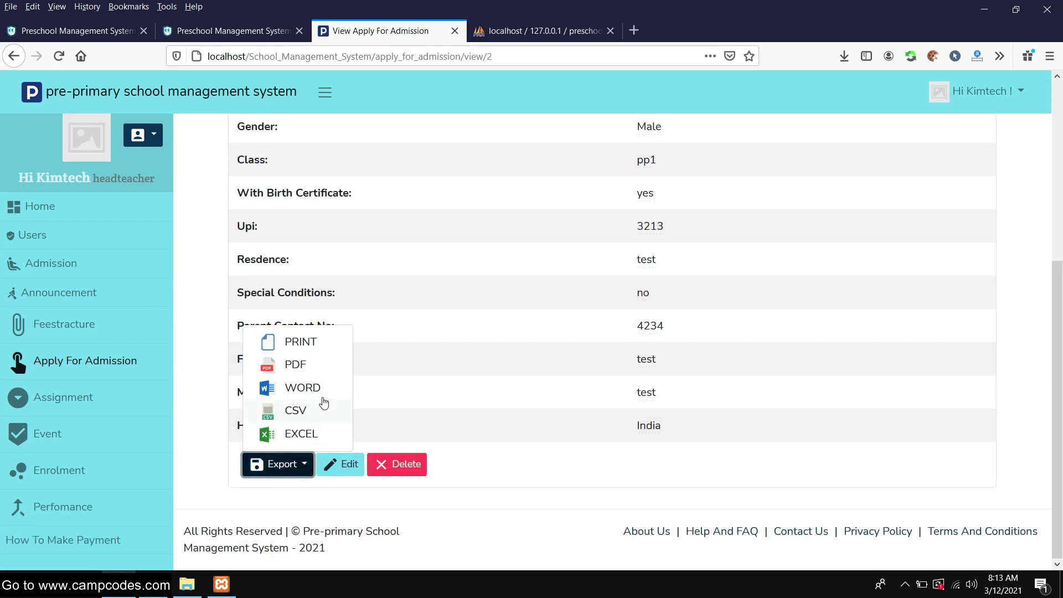
click(587, 463)
click(340, 464)
Go to the Assignment page listing the math, english and kiswahil records
scroll(421, 339, down, 6)
scroll(421, 339, up, 7)
scroll(47, 355, down, 4)
click(52, 397)
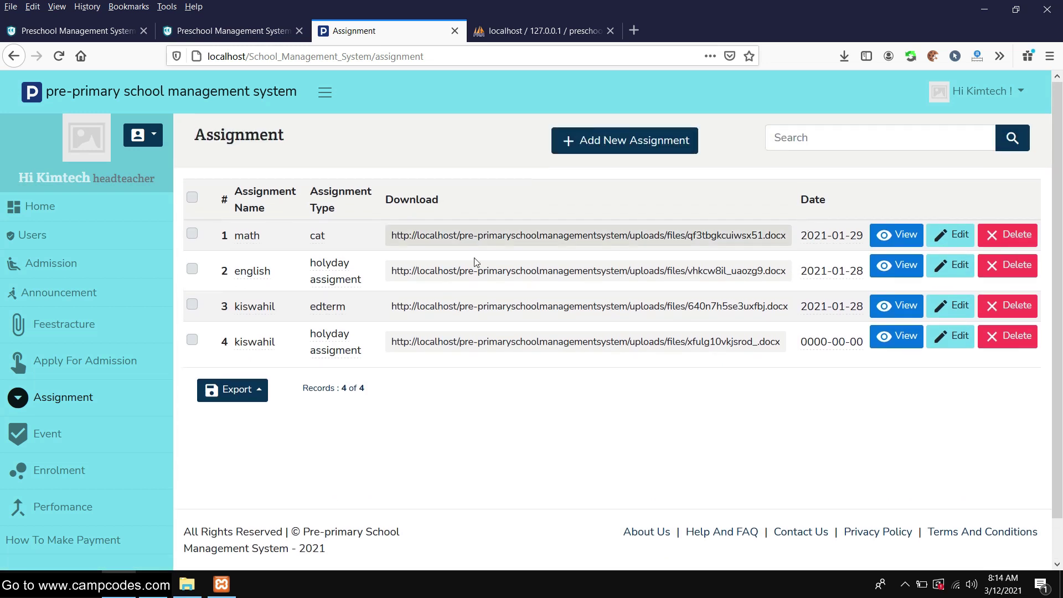
Open the math assignment's details and try its attachment download, returning from the not-found page
click(895, 234)
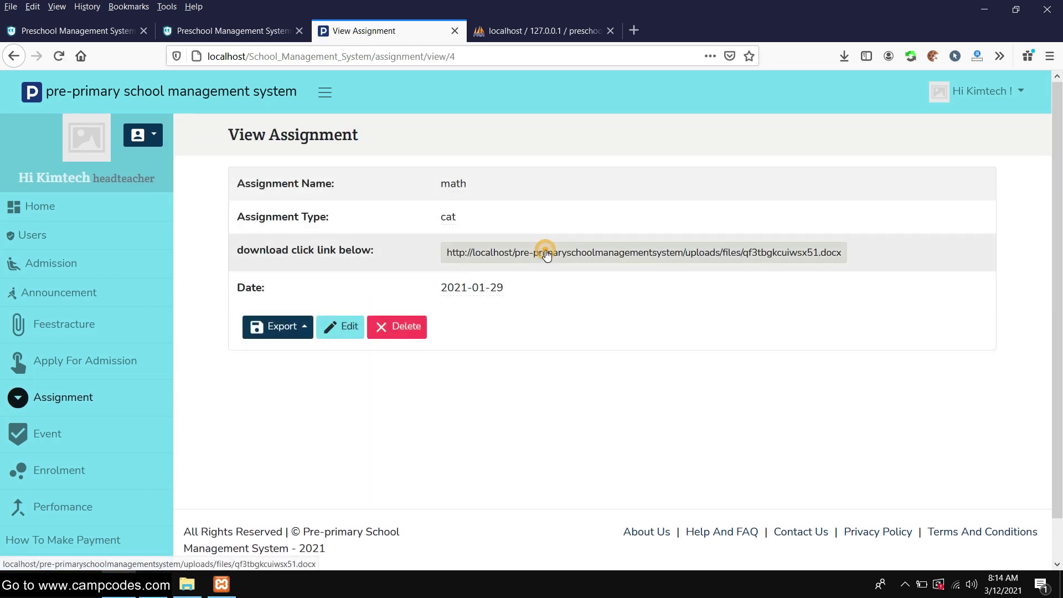
click(542, 252)
click(13, 55)
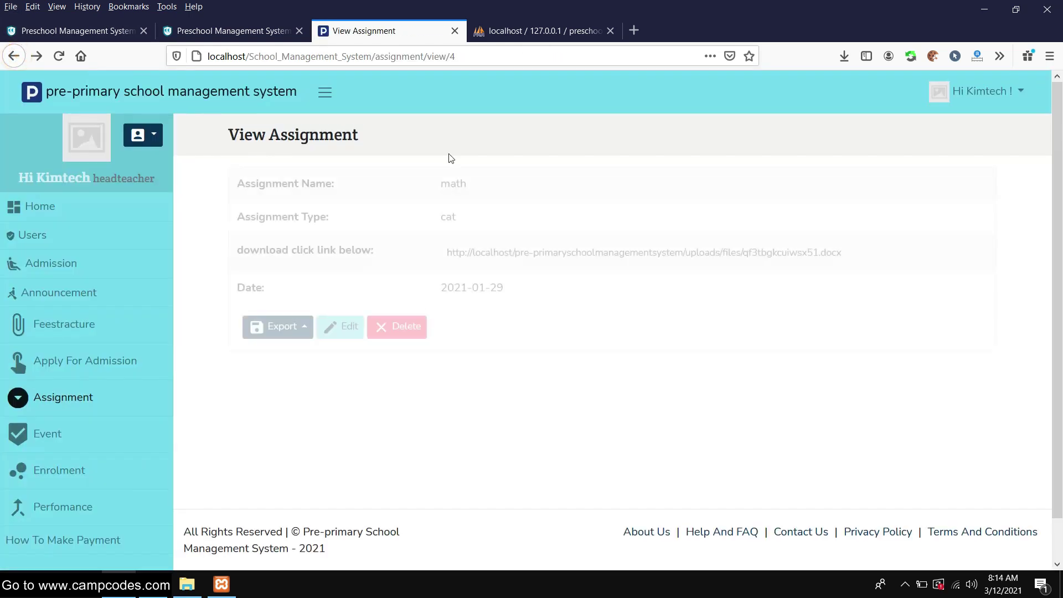
Export the math assignment to Word as 2021-03-12-View Assignment.doc and open it from Downloads
click(279, 331)
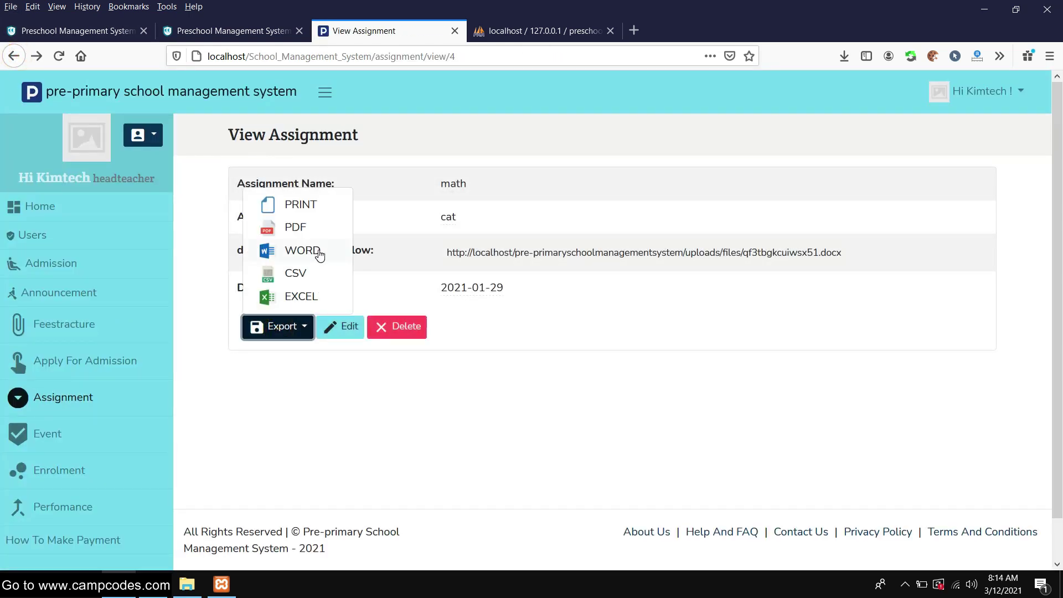
click(320, 254)
click(554, 286)
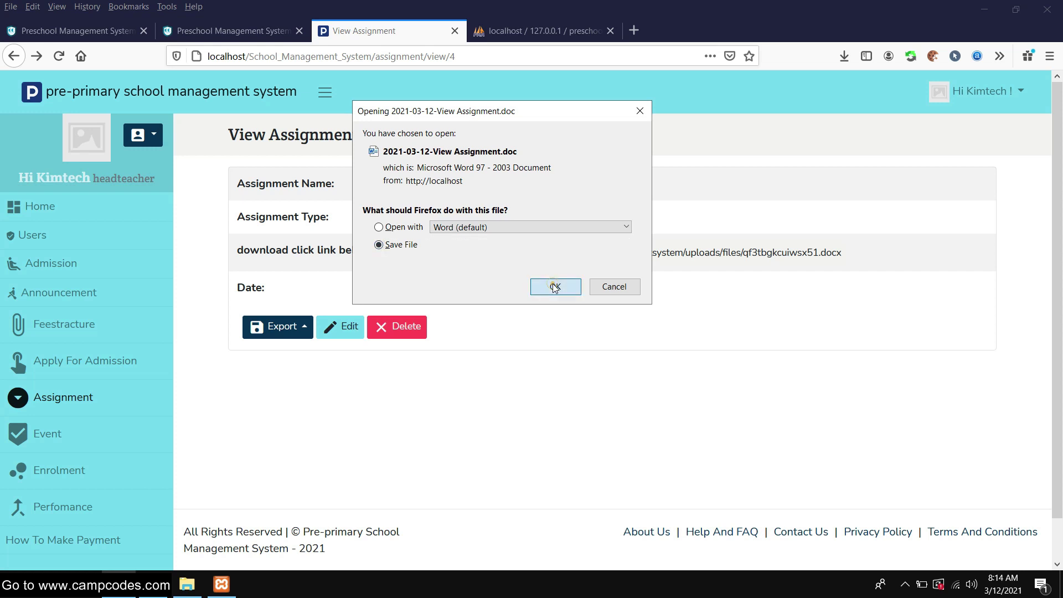
click(845, 56)
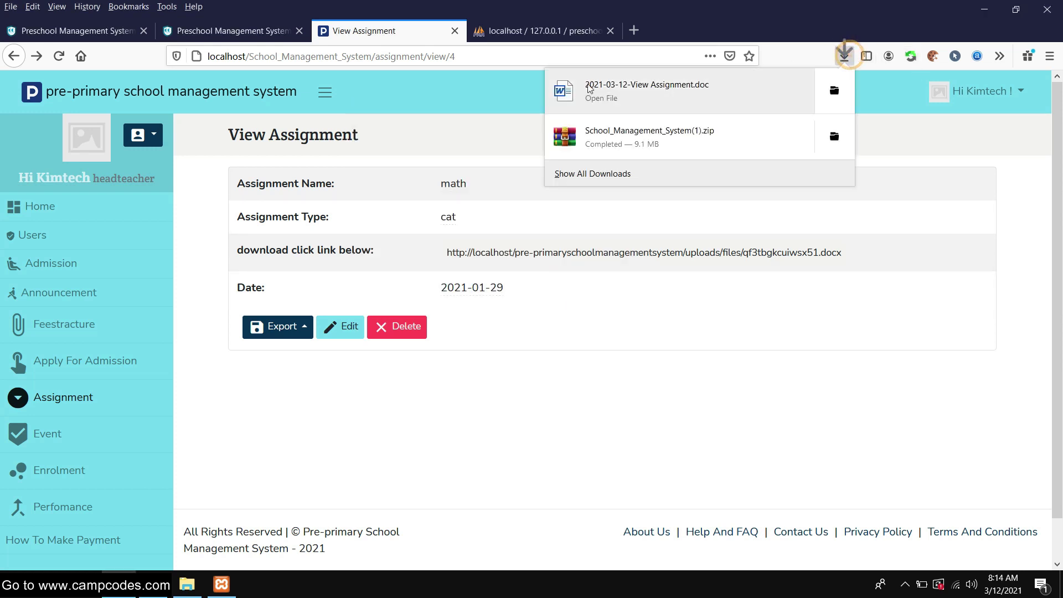
click(660, 87)
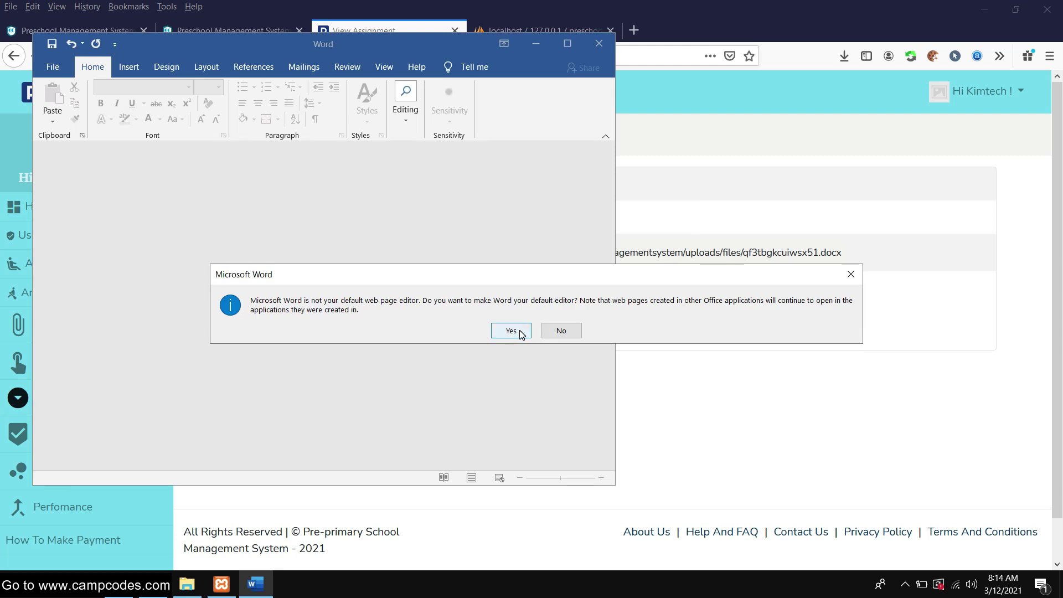
Accept Word as default editor, review the maximized math assignment document, then close Word
click(511, 331)
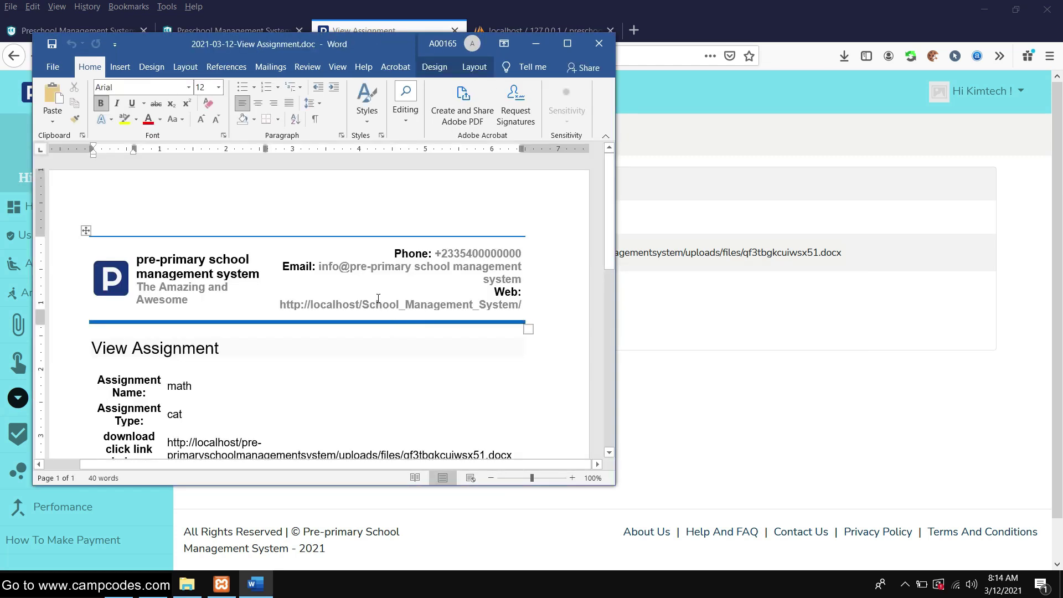
click(568, 43)
scroll(528, 306, down, 2)
click(602, 276)
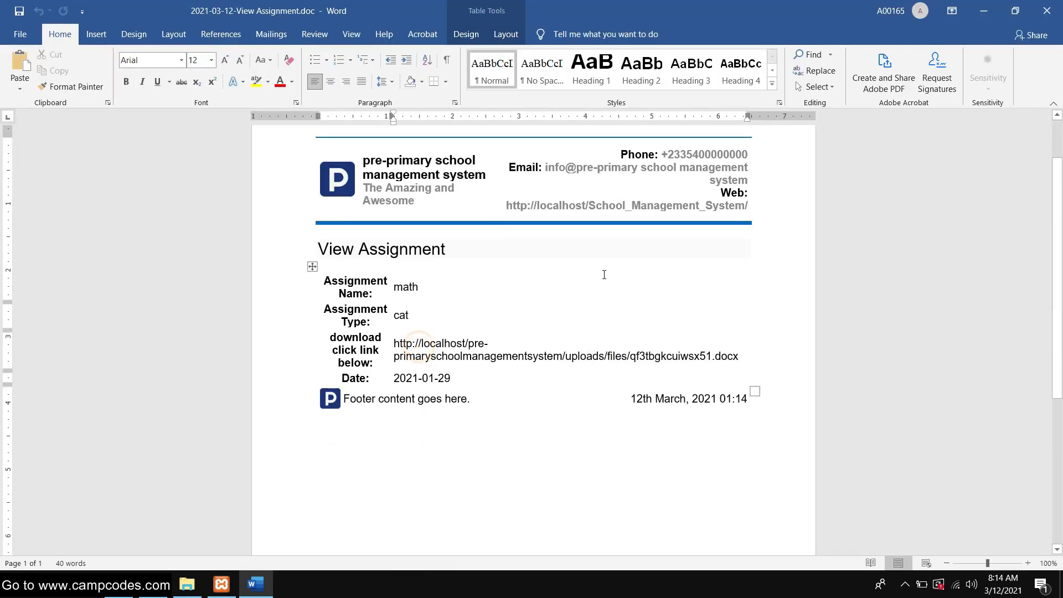
scroll(602, 276, down, 5)
scroll(604, 275, up, 6)
click(1047, 11)
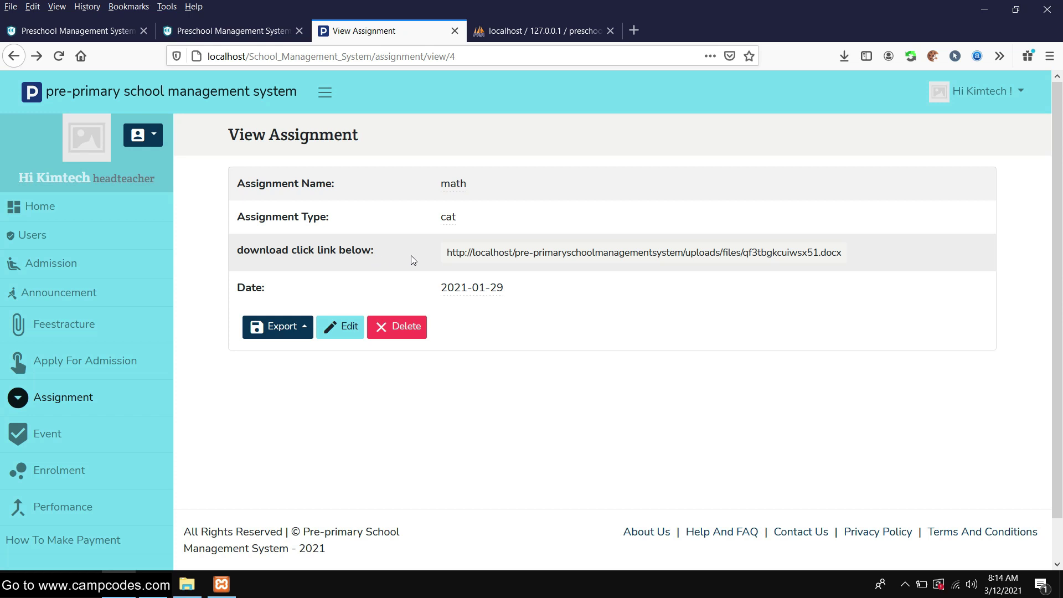
Export the math assignment as PDF and dismiss the download manager prompts
scroll(565, 266, down, 1)
scroll(567, 266, up, 1)
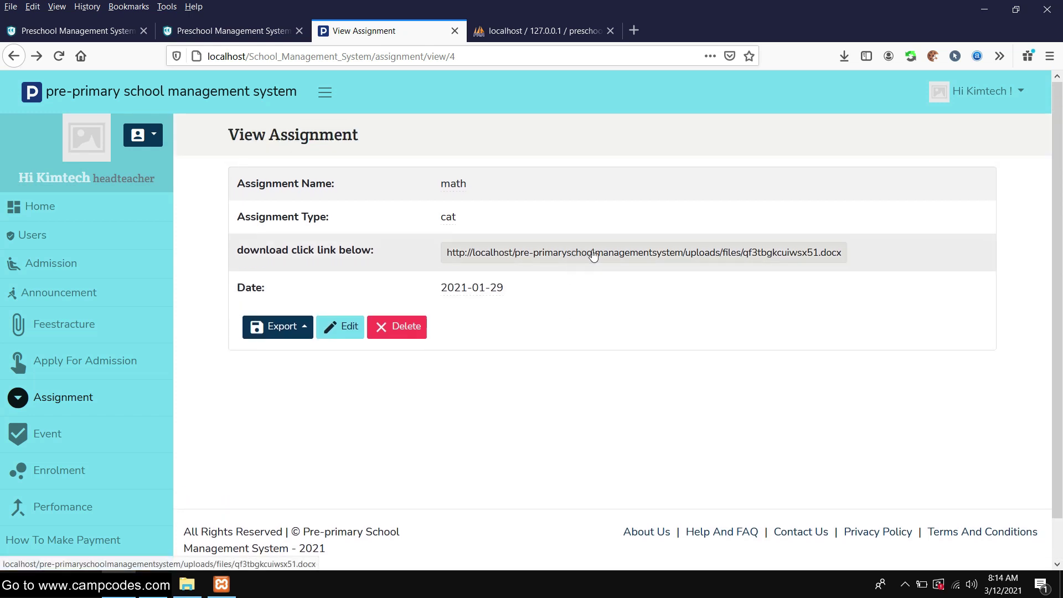
click(301, 326)
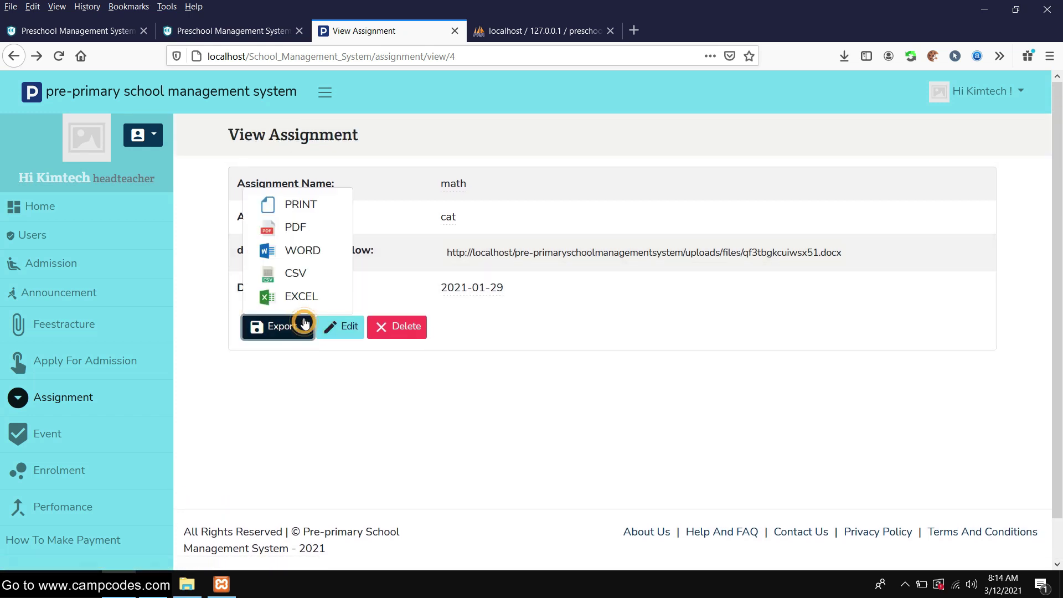
click(304, 227)
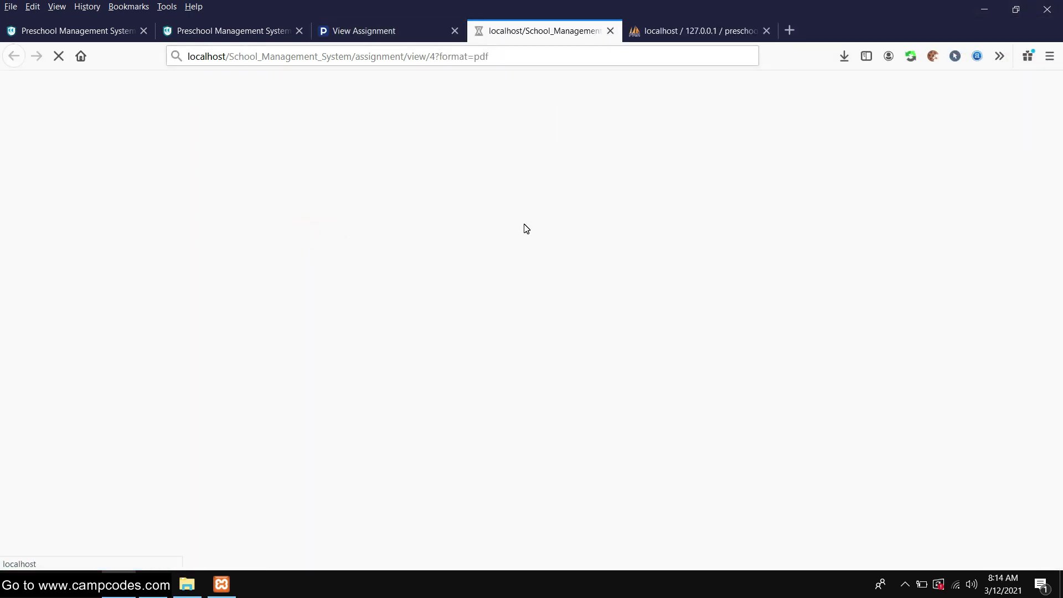
click(359, 30)
click(524, 353)
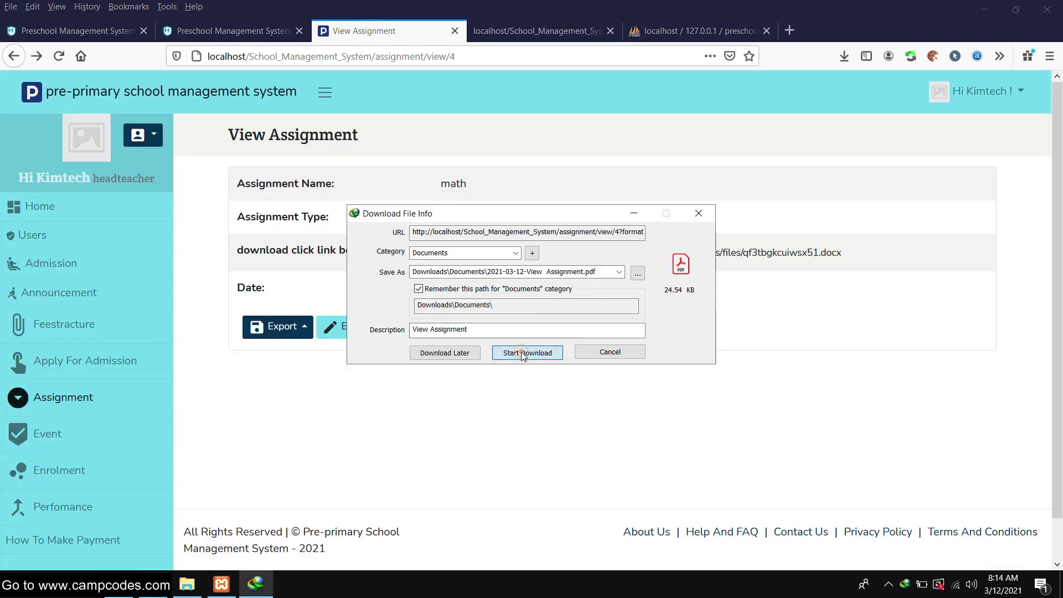
click(562, 324)
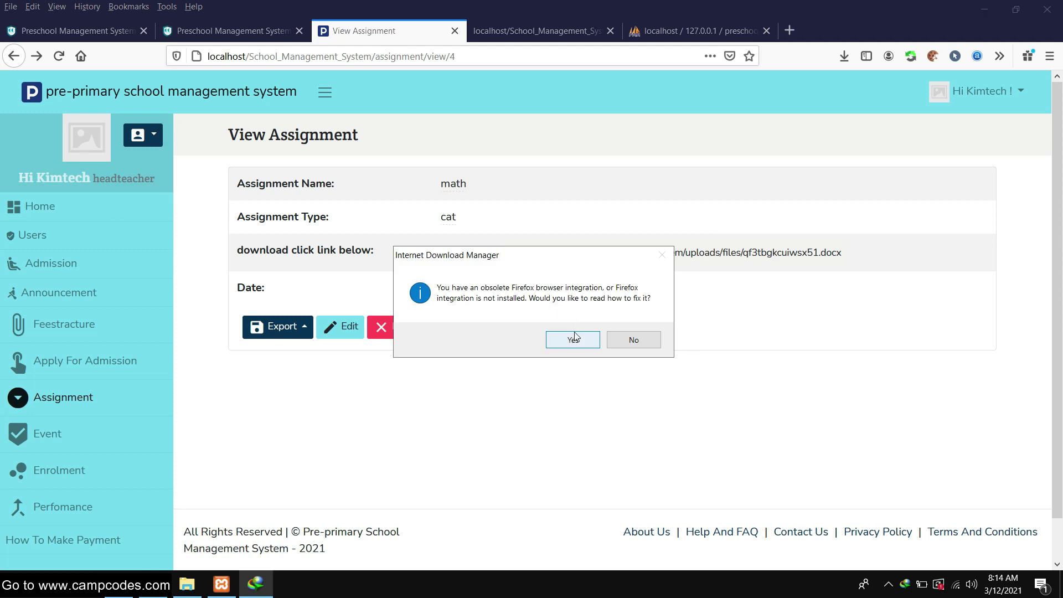
click(572, 337)
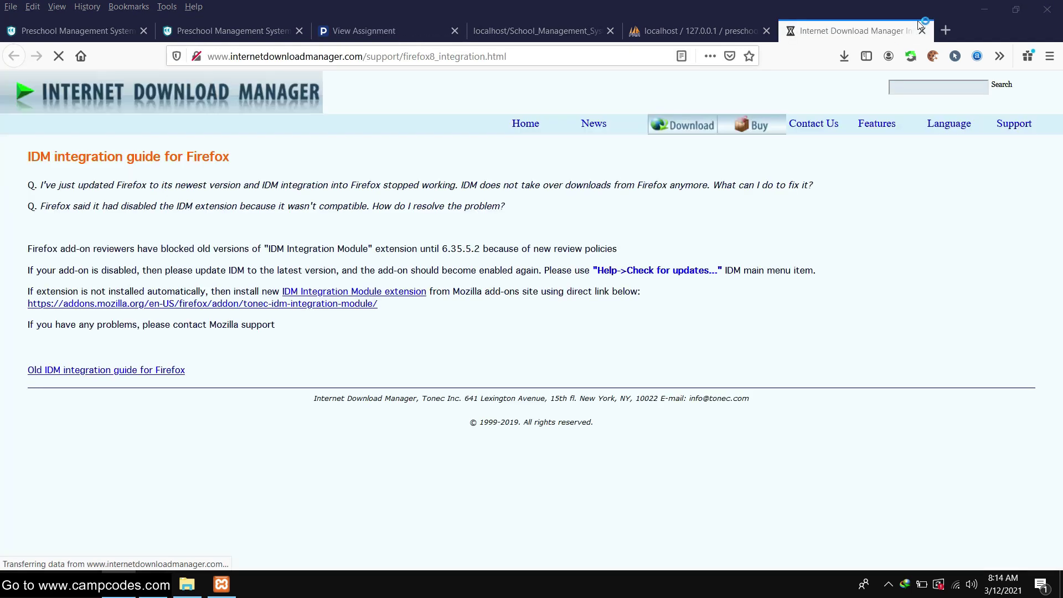
Close the IDM support tab, check downloads, then open the assignment's print view and cancel printing
click(922, 31)
click(844, 56)
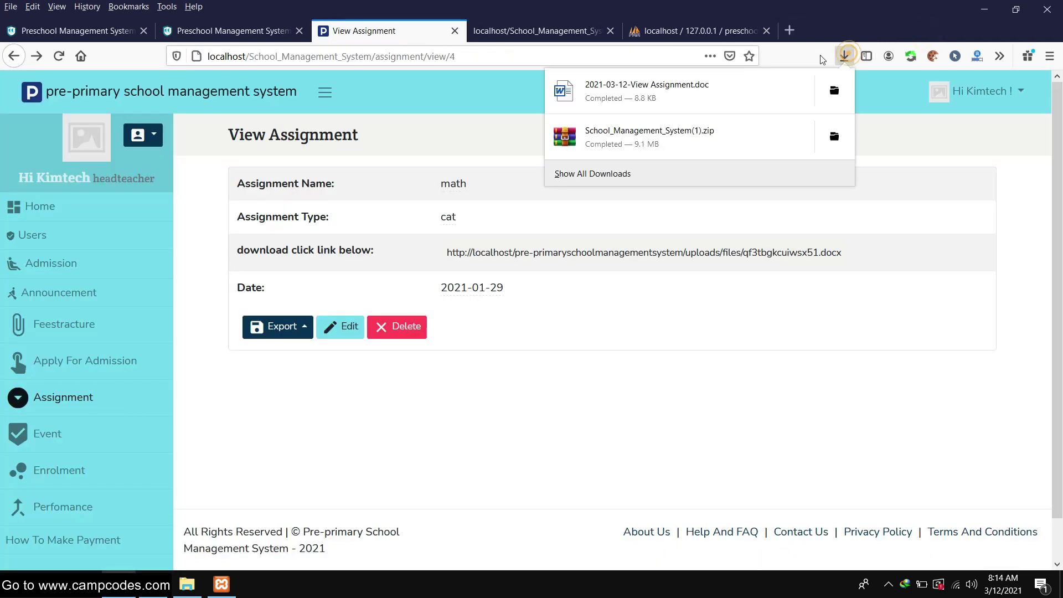
click(290, 327)
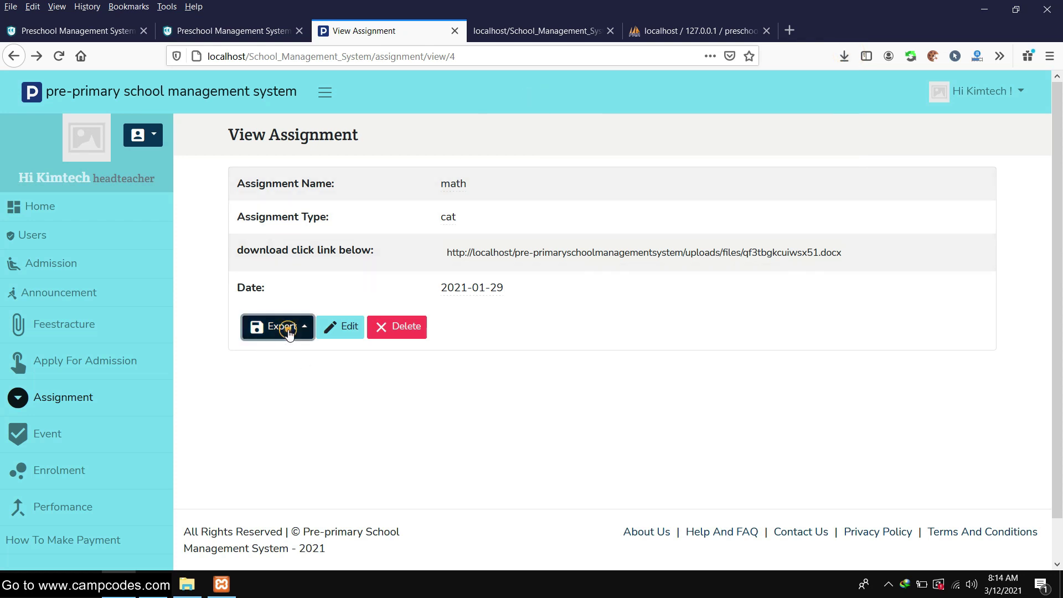
click(292, 327)
click(299, 205)
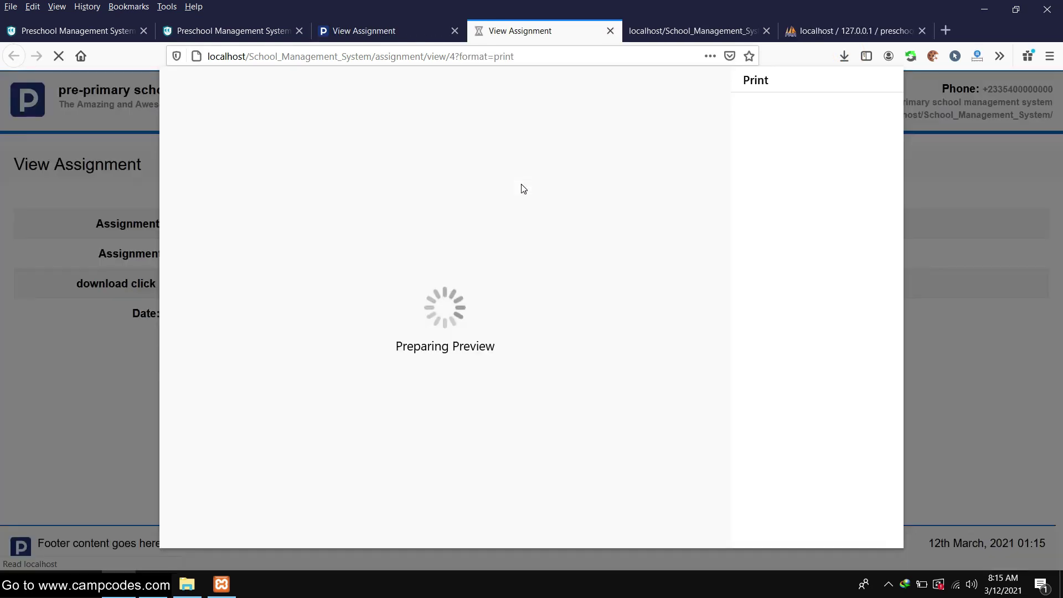
click(458, 222)
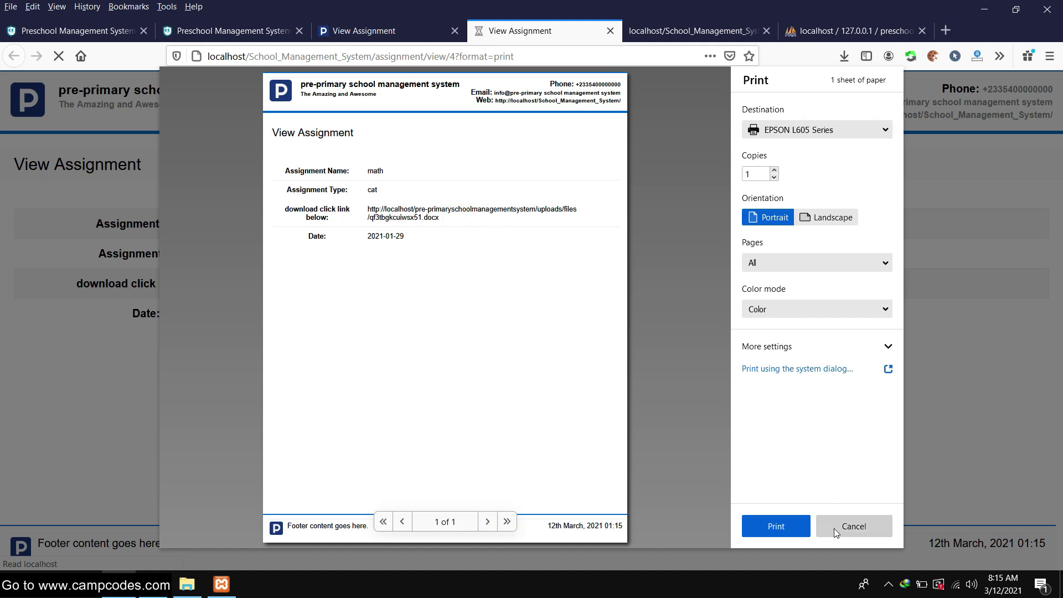
click(851, 528)
click(611, 30)
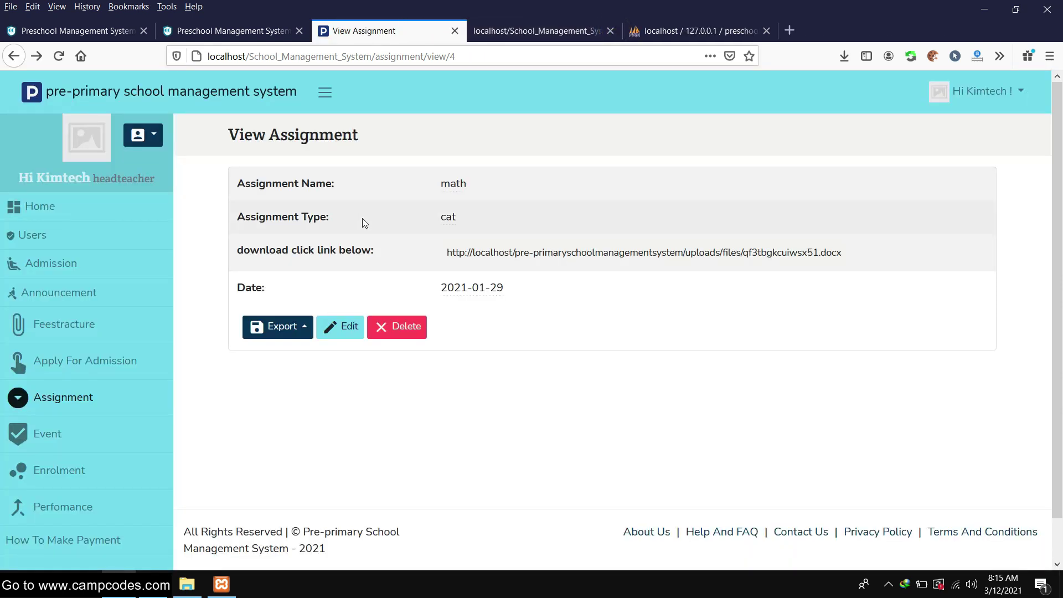
scroll(362, 218, down, 1)
Open the math assignment's edit form, then return to the full Assignment list
click(340, 285)
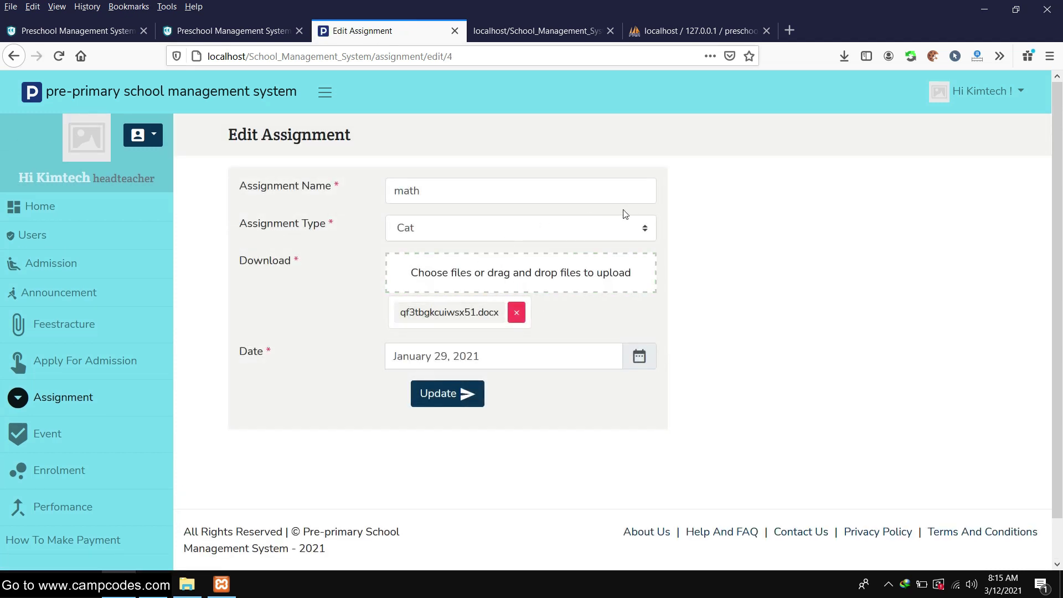
scroll(320, 309, down, 1)
scroll(215, 367, up, 1)
click(156, 390)
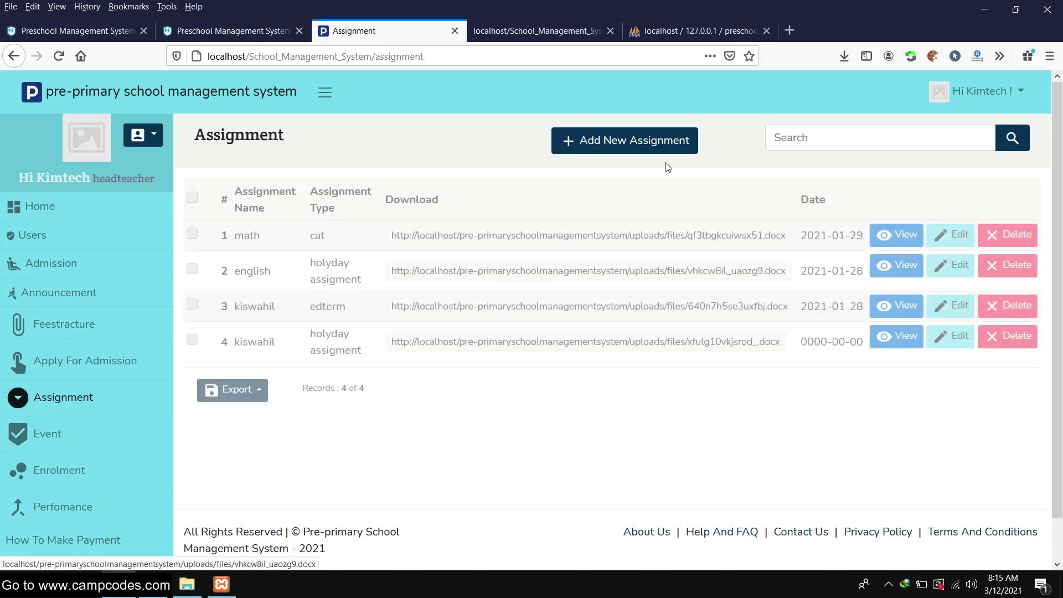
scroll(692, 222, down, 1)
scroll(689, 237, up, 1)
Start a new assignment named 'Letters' with type Midterm
click(625, 145)
click(443, 188)
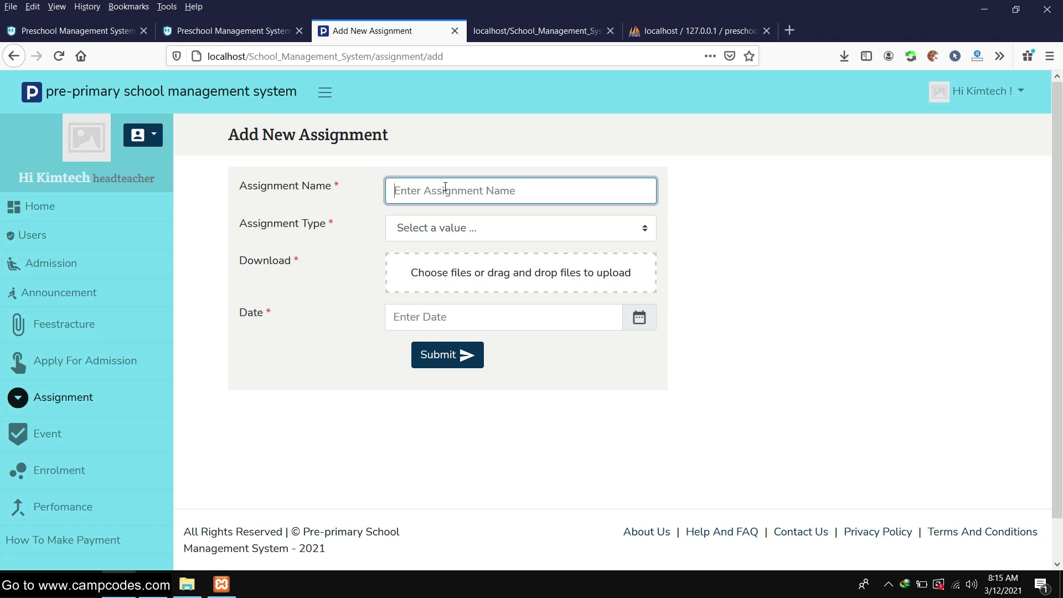
text(Letters)
click(444, 230)
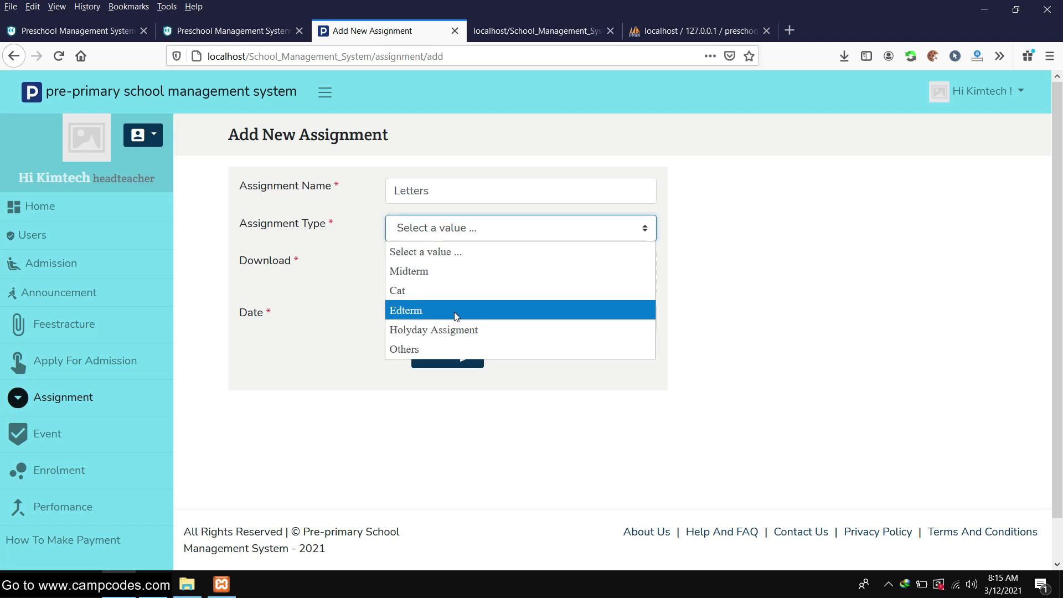
click(450, 270)
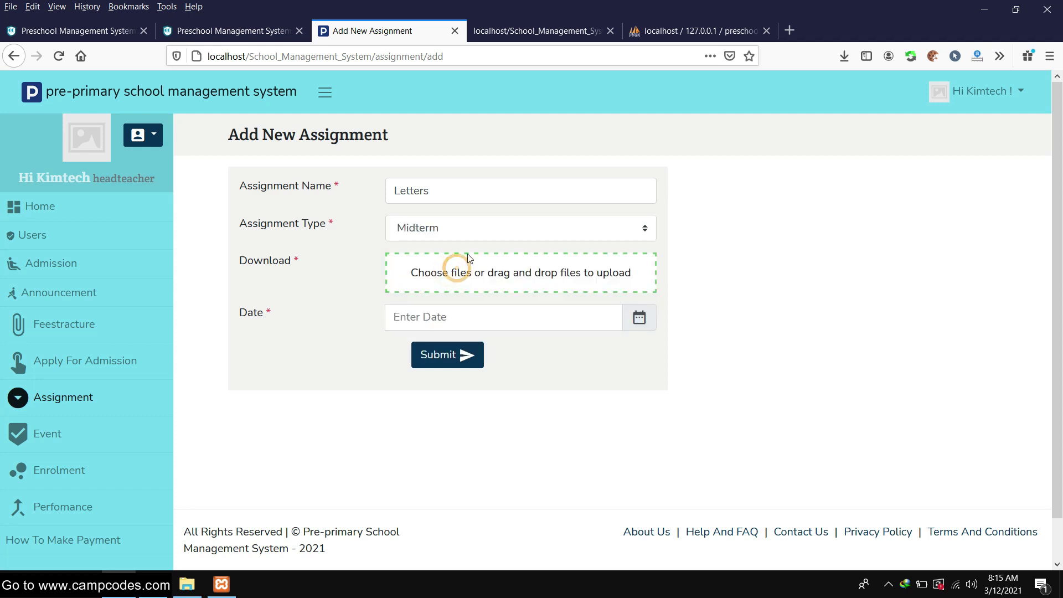
Attach 'how to get current page url in php.png', date it March 12, 2021, and submit
click(458, 270)
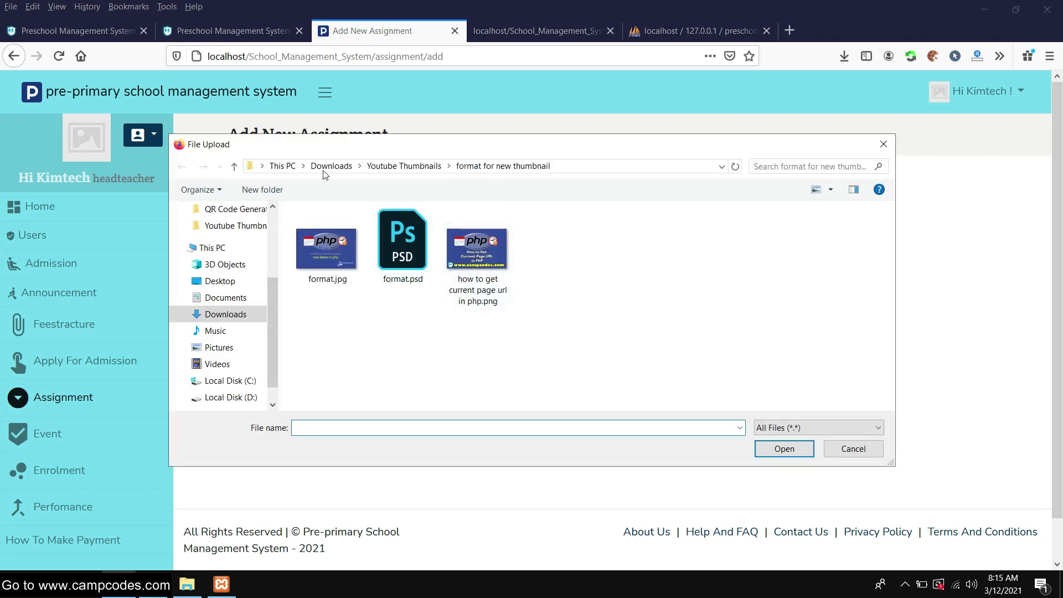
double_click(477, 249)
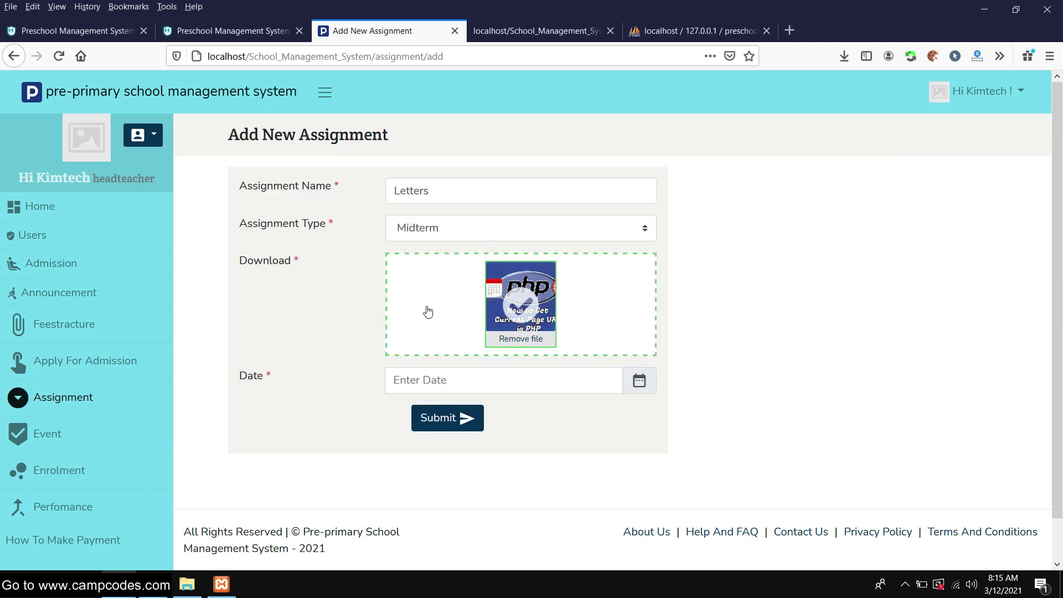
scroll(428, 312, down, 1)
click(641, 337)
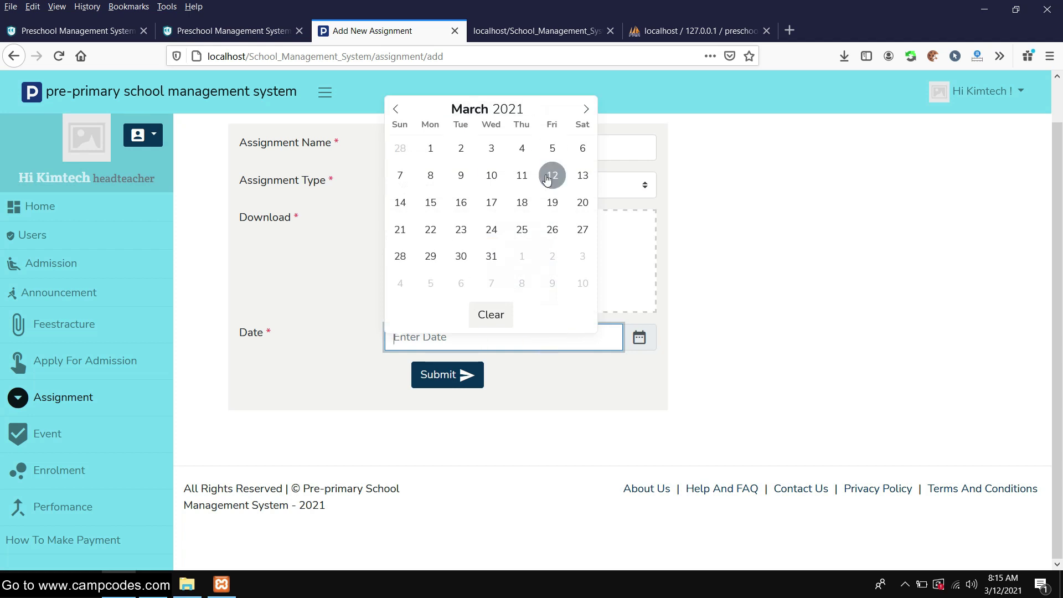
click(551, 174)
click(447, 375)
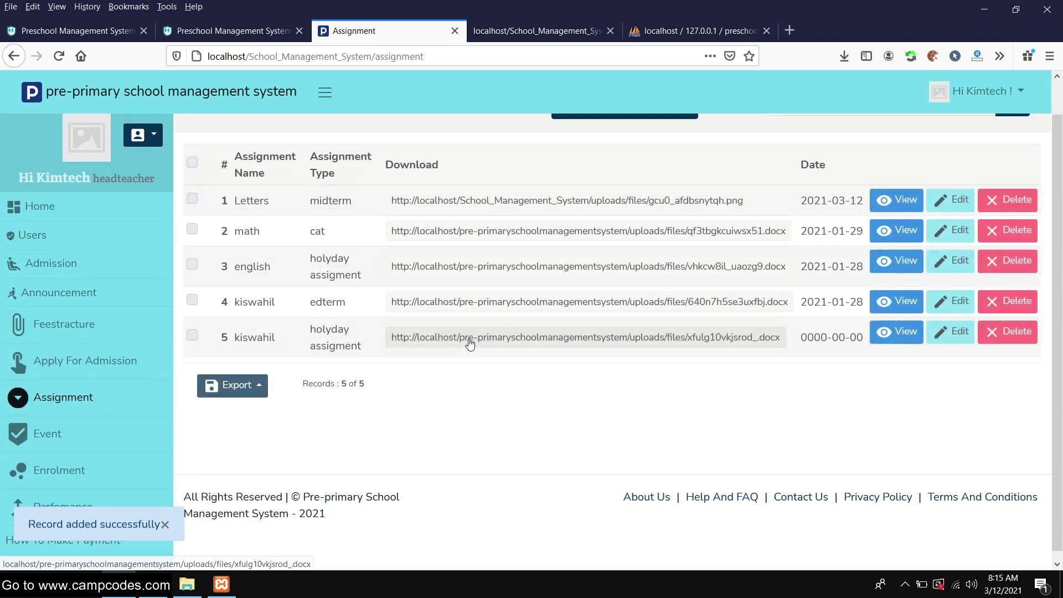
Open the details page of the new Letters midterm assignment from the assignment list
drag(367, 238, 234, 237)
click(940, 204)
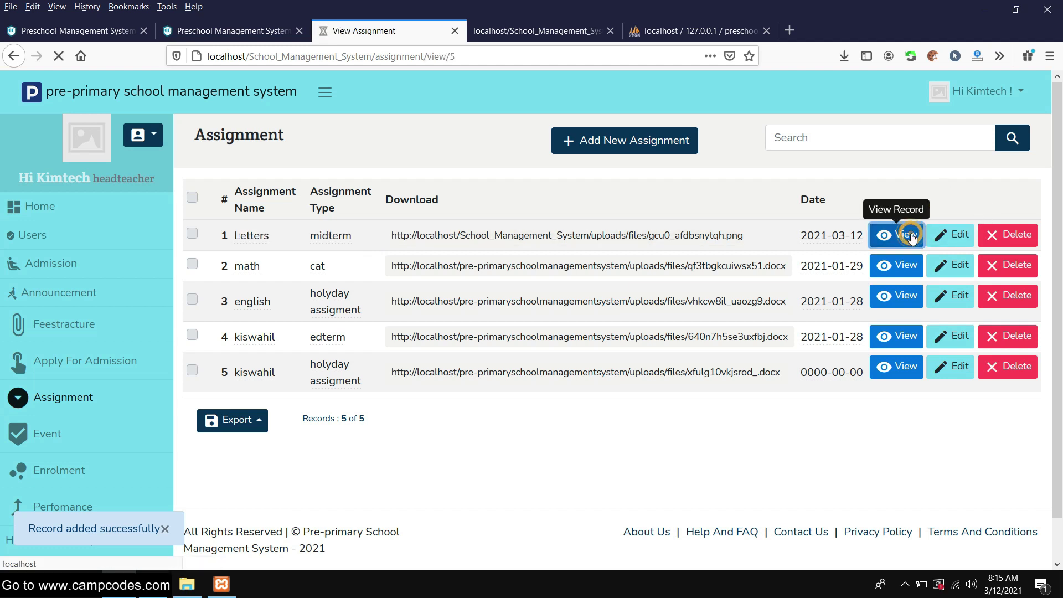
click(909, 231)
Export the Letters assignment to PRINT, cancel printing, and close the print tab and Export menu
scroll(467, 312, down, 2)
click(280, 285)
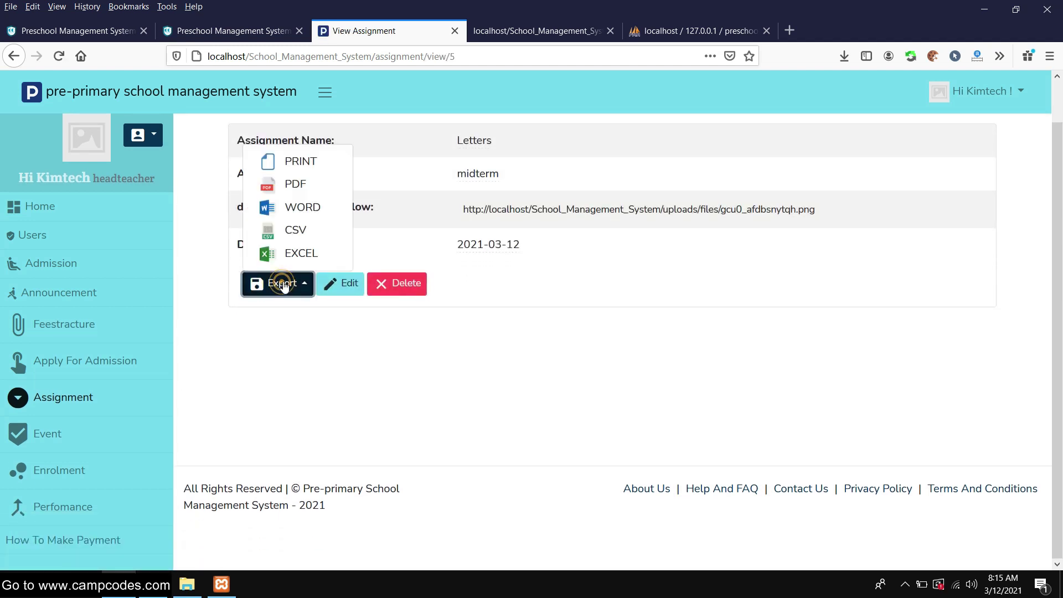
click(317, 156)
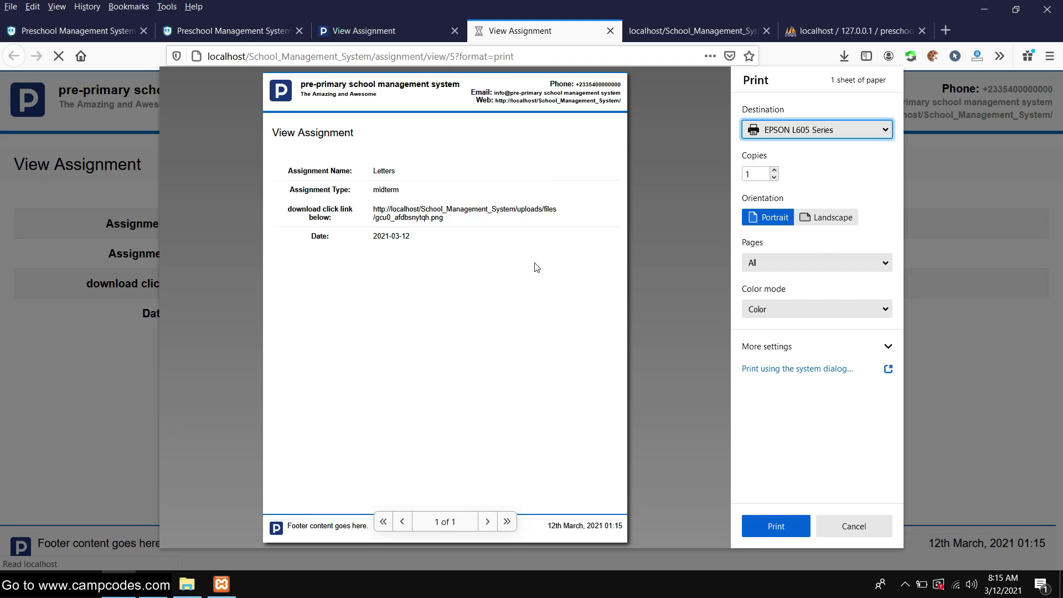
click(861, 527)
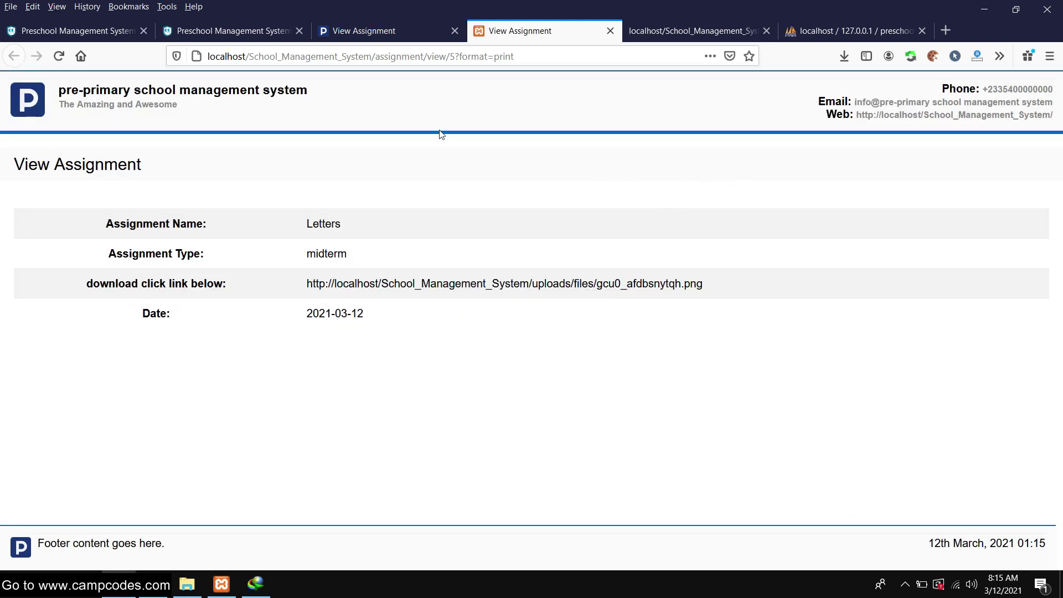
click(610, 32)
click(302, 281)
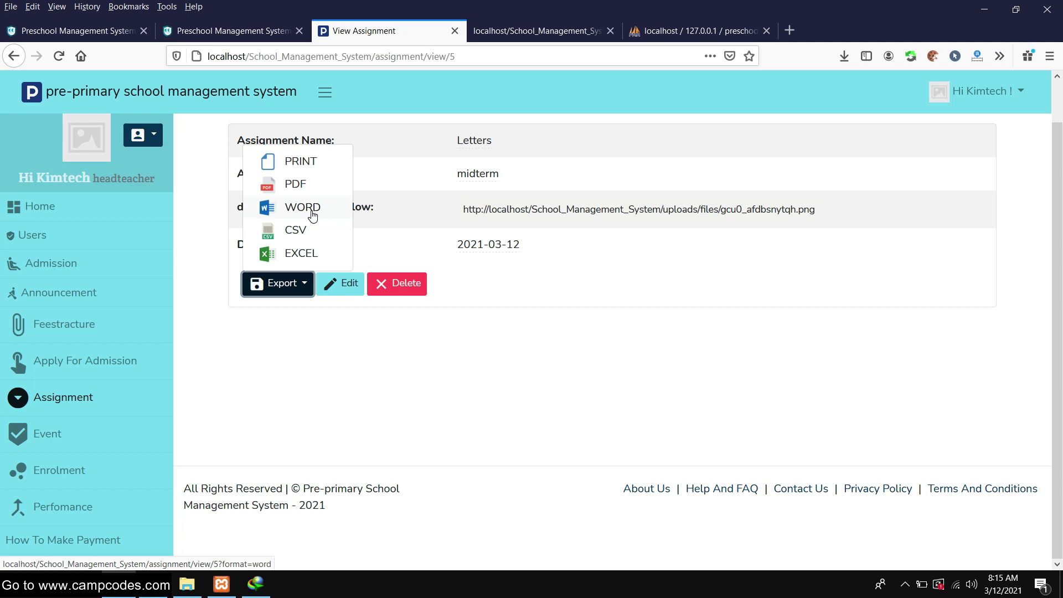
click(665, 285)
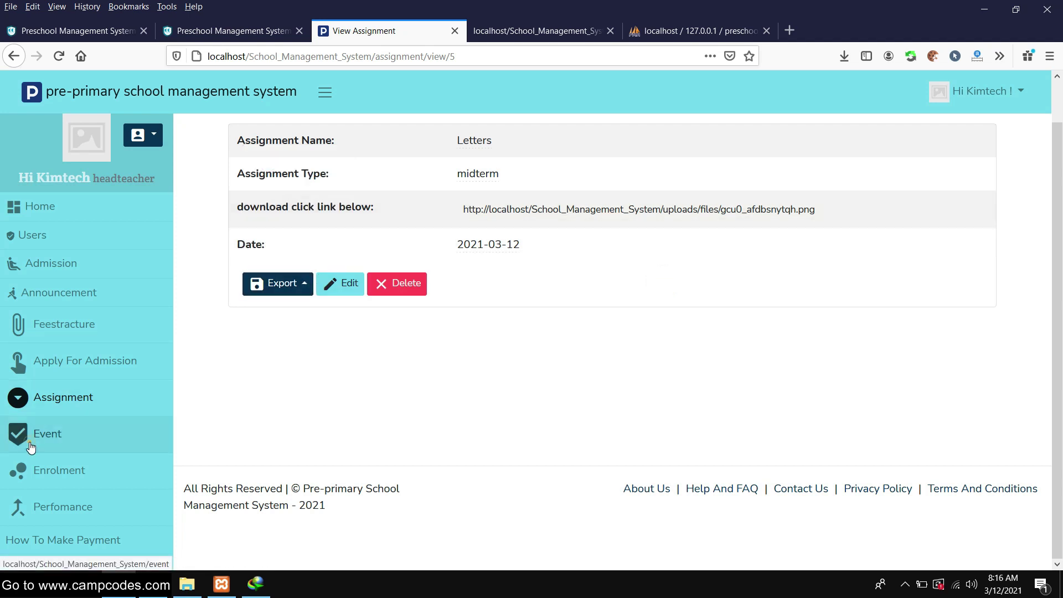
Go to the Event section and start a new event
click(31, 447)
scroll(498, 200, up, 1)
scroll(498, 194, down, 1)
scroll(562, 236, up, 1)
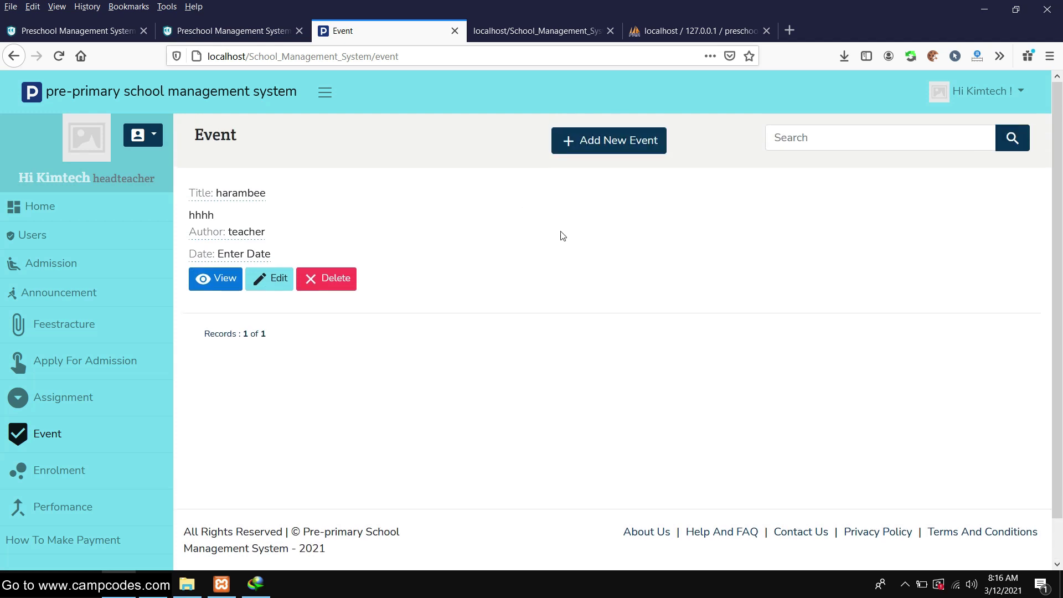
click(616, 143)
Title the new event 'Midterm Exam' and begin its content with 'Midterm'
scroll(485, 221, down, 1)
scroll(484, 231, up, 1)
click(487, 191)
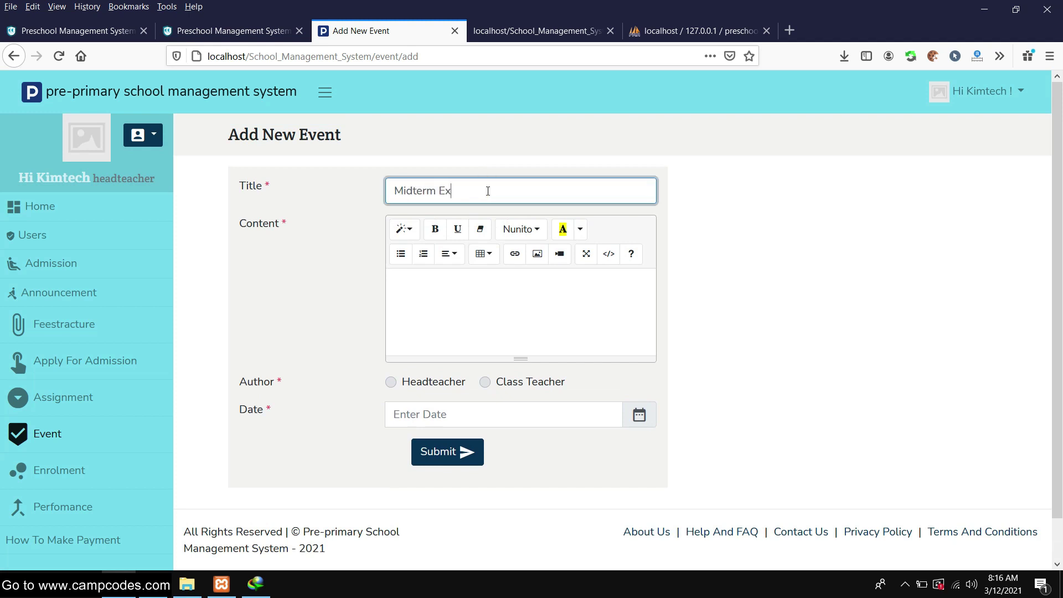
click(478, 285)
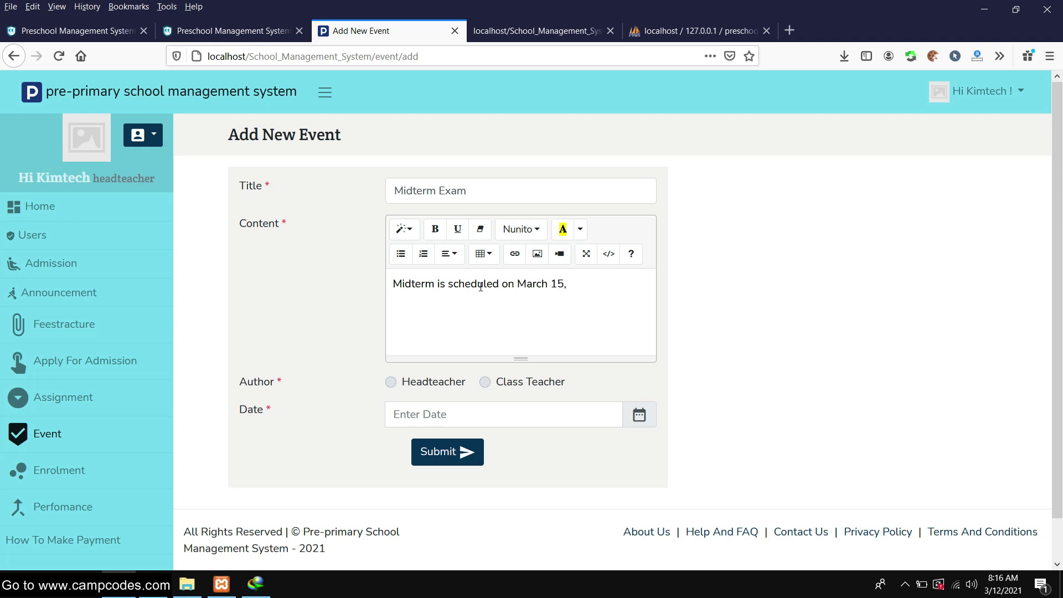
Set the Midterm Exam event date to 2021-03-12 and submit the event
scroll(481, 286, down, 1)
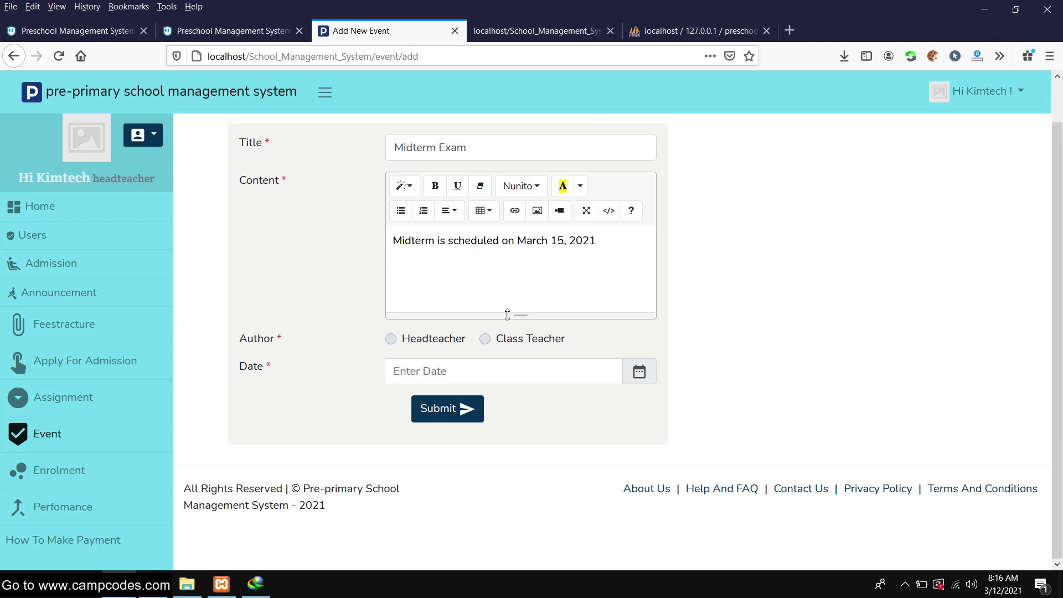
click(463, 370)
click(550, 209)
click(446, 416)
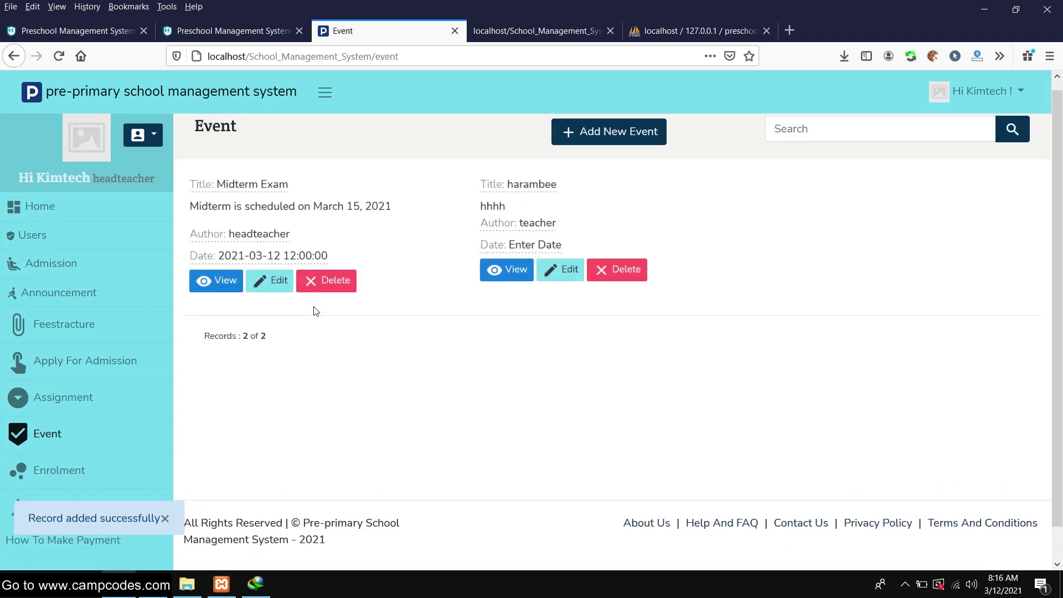
Review the harambee and Midterm Exam event detail pages from the events list
click(73, 472)
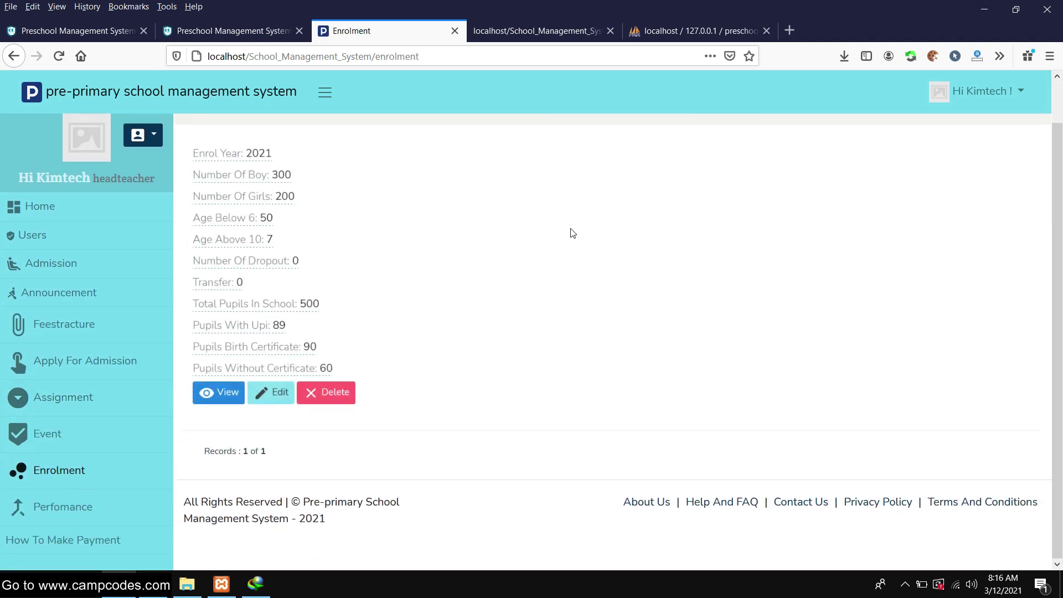
click(129, 437)
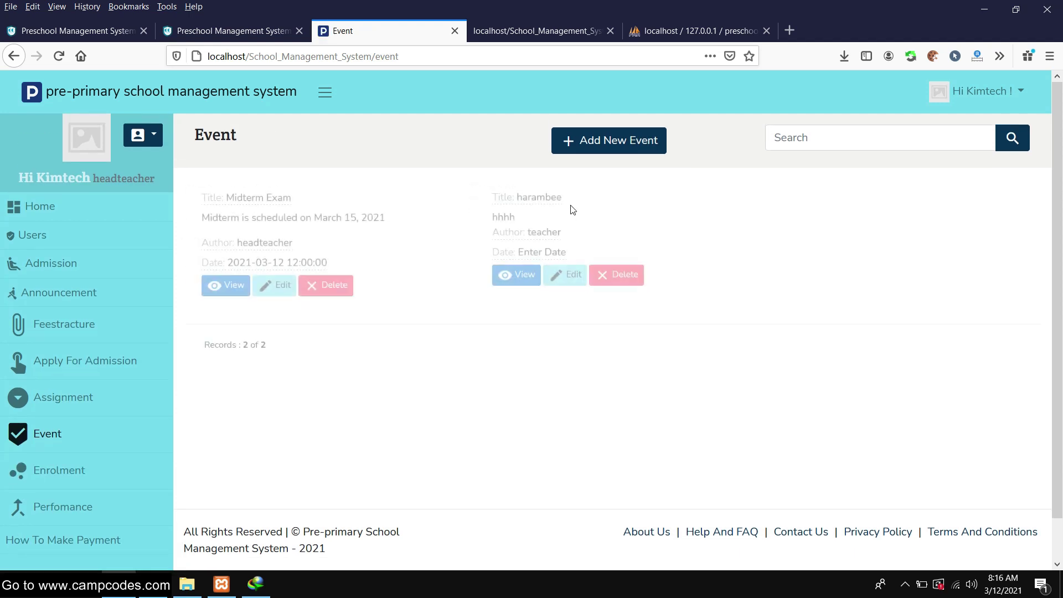
scroll(520, 232, down, 1)
click(519, 232)
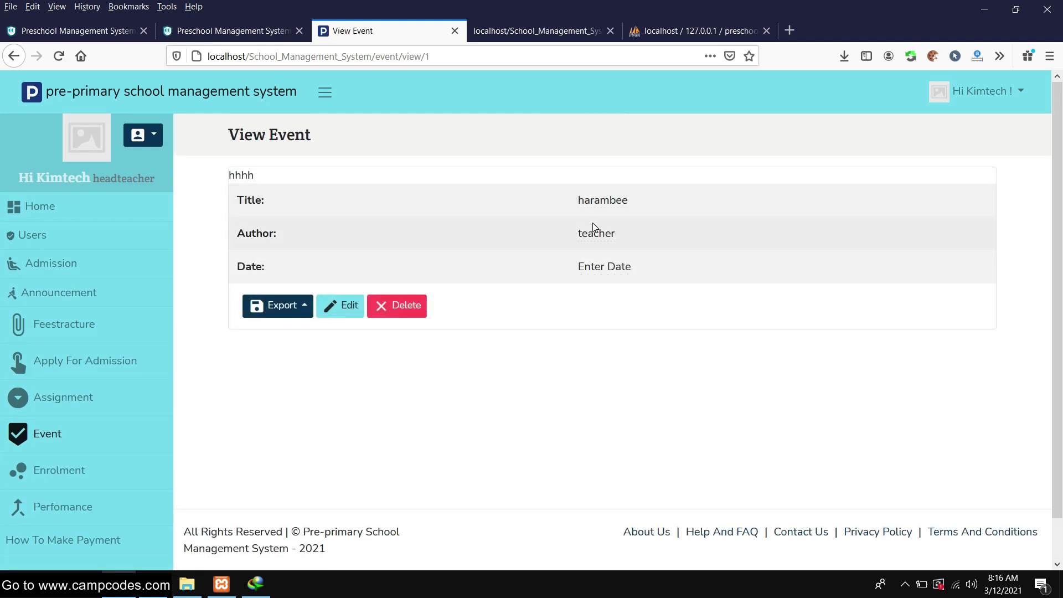
click(11, 38)
click(372, 29)
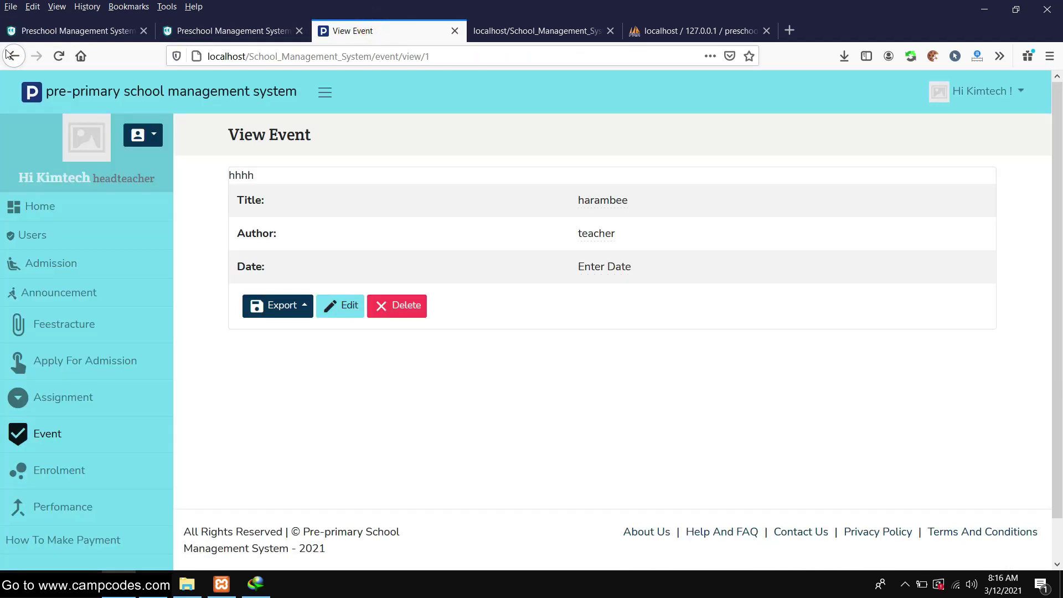
click(12, 55)
click(213, 254)
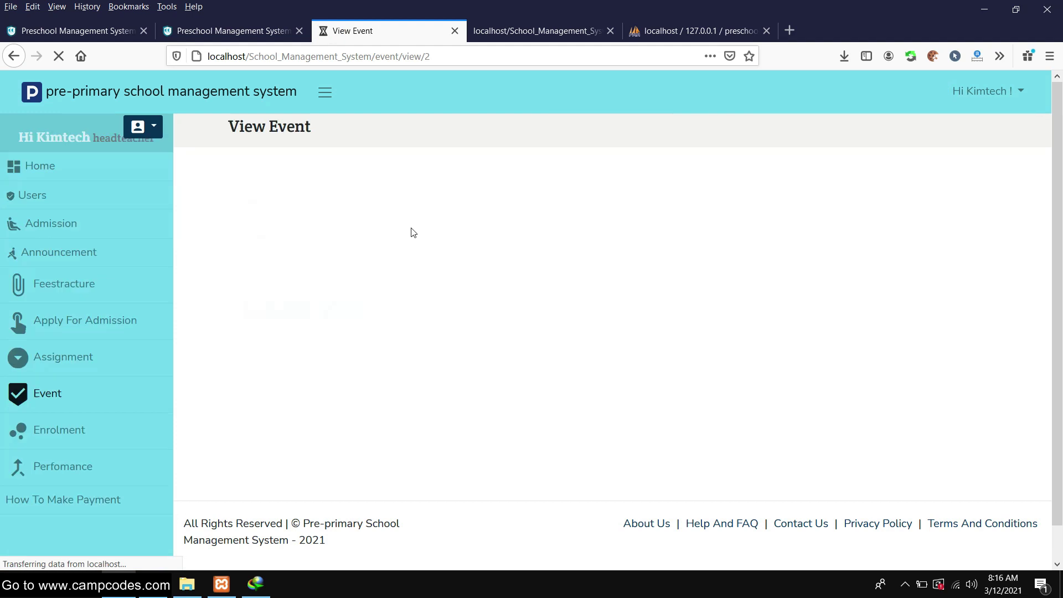
Check the enrolment records, then go to the Performance page
click(85, 486)
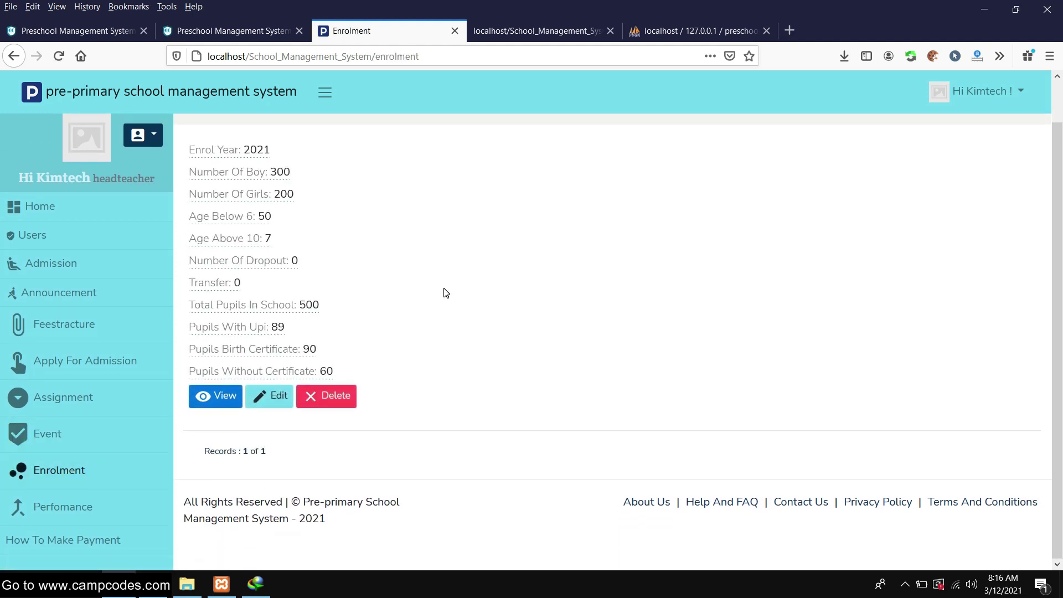
scroll(325, 430, down, 1)
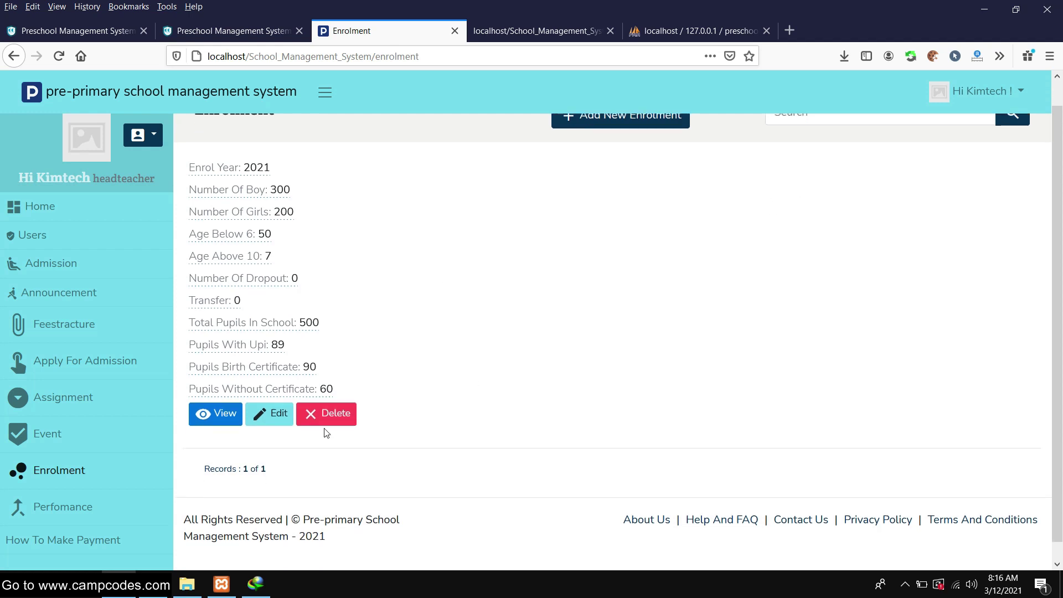
click(33, 506)
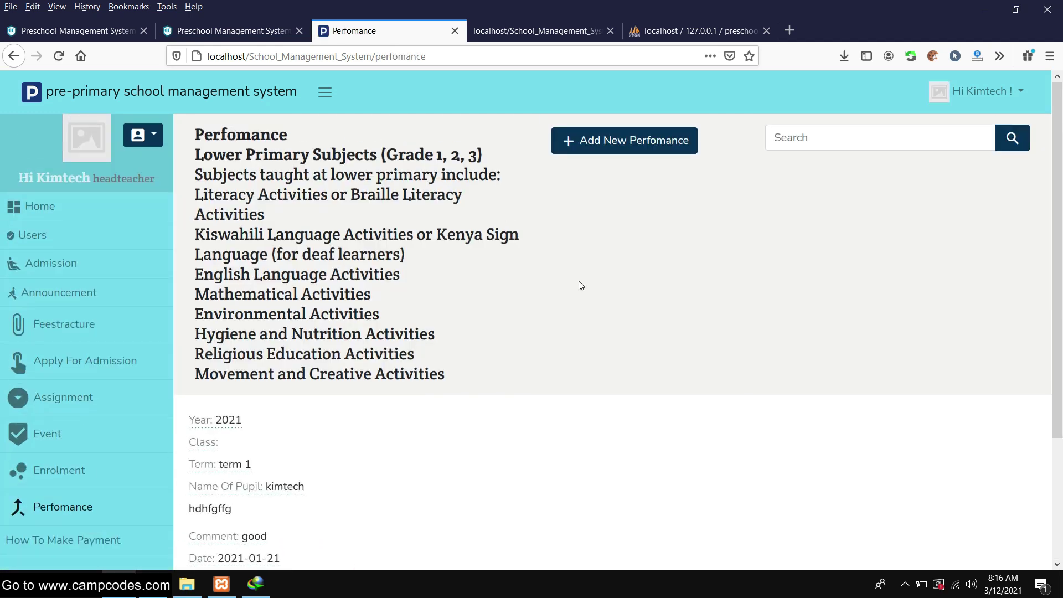
Start a new performance record for year 2021, class 2, Term 1
scroll(581, 285, down, 3)
scroll(576, 288, up, 2)
scroll(576, 287, down, 2)
scroll(575, 287, up, 3)
click(608, 140)
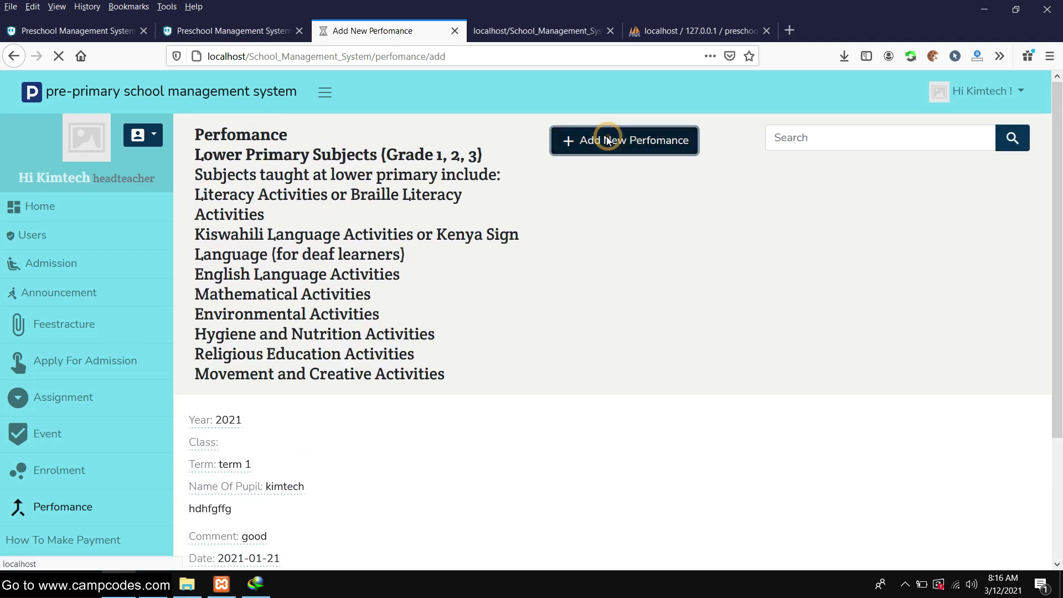
click(646, 196)
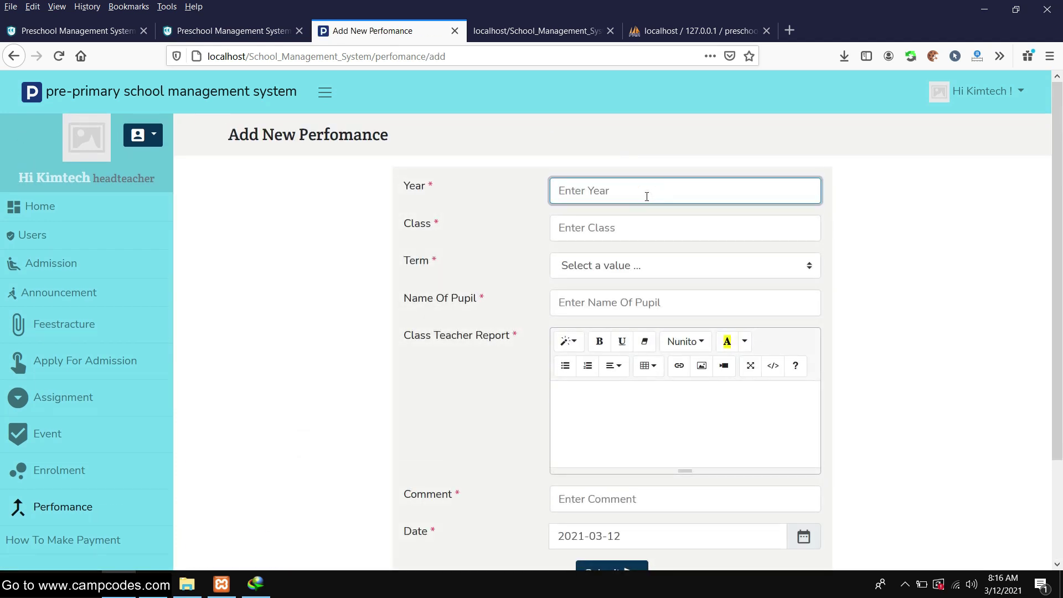
scroll(606, 232, down, 2)
scroll(529, 235, up, 2)
text(2021)
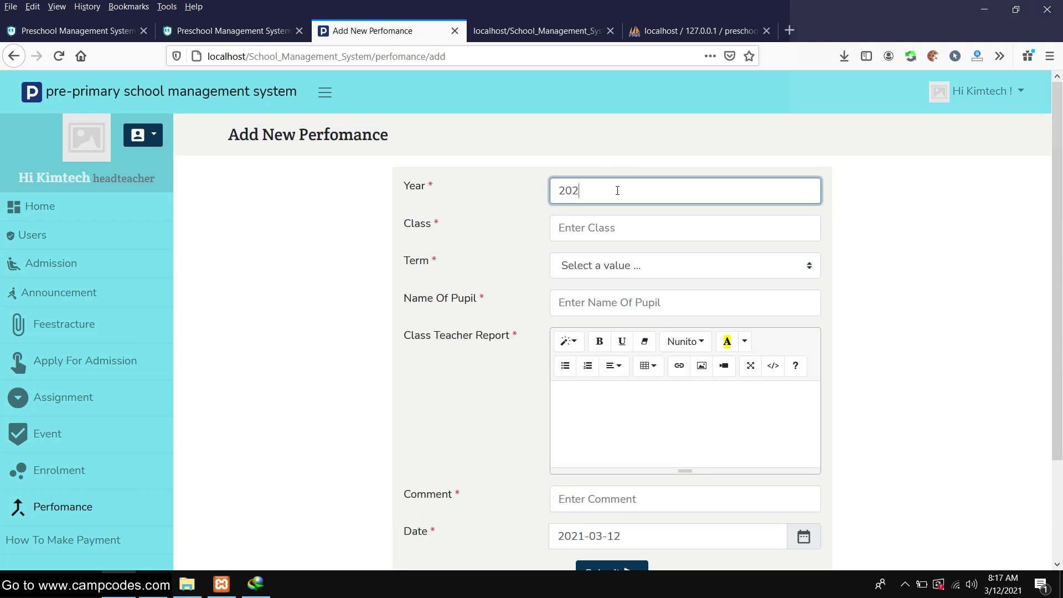
click(622, 228)
text(2)
click(628, 265)
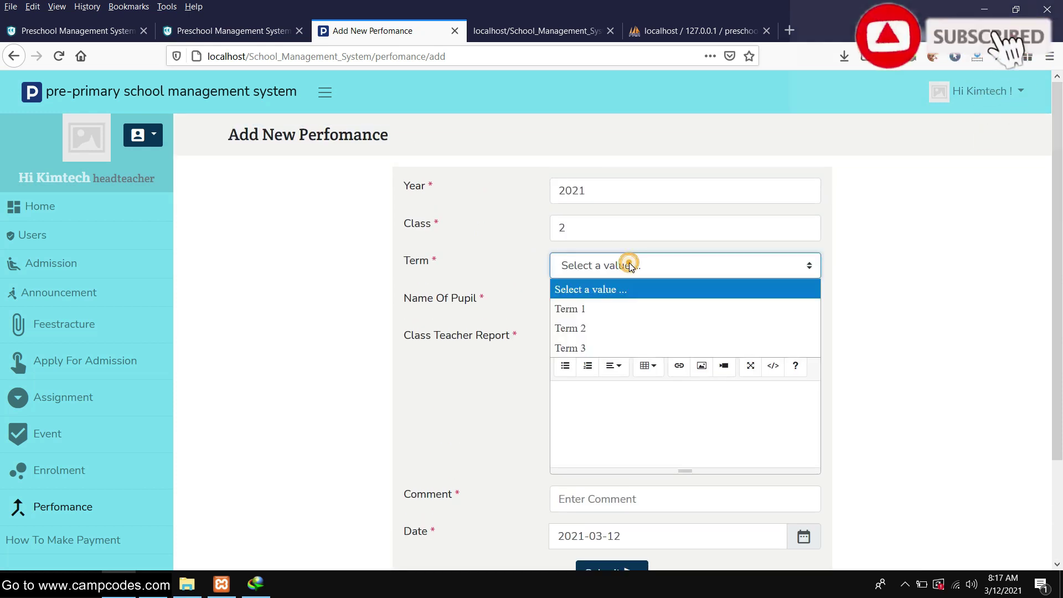
click(620, 306)
Enter the pupil's name, report Good and comment 'Remarkable!', and save the record
click(625, 302)
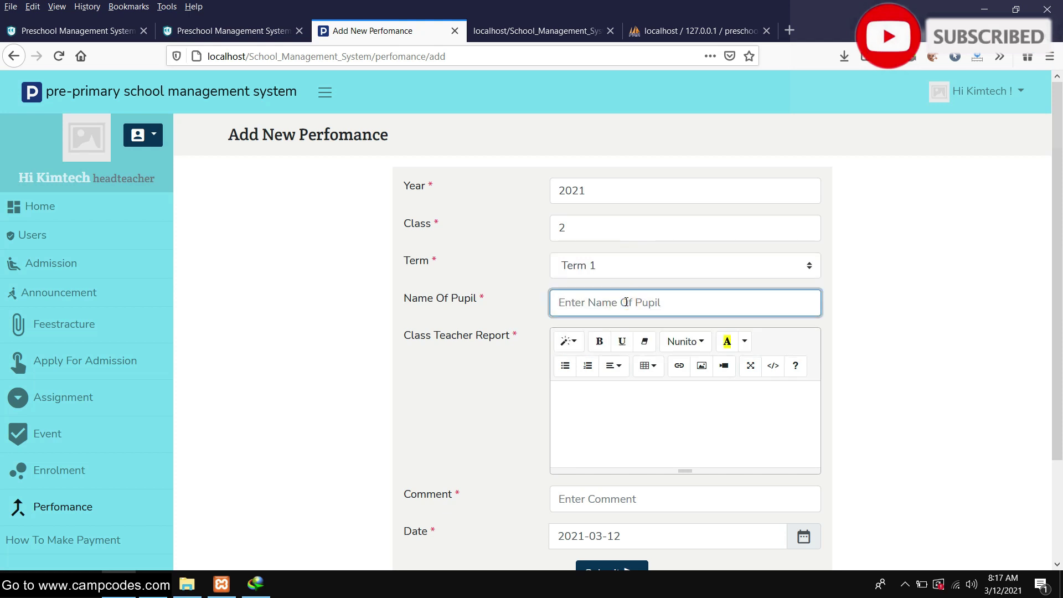
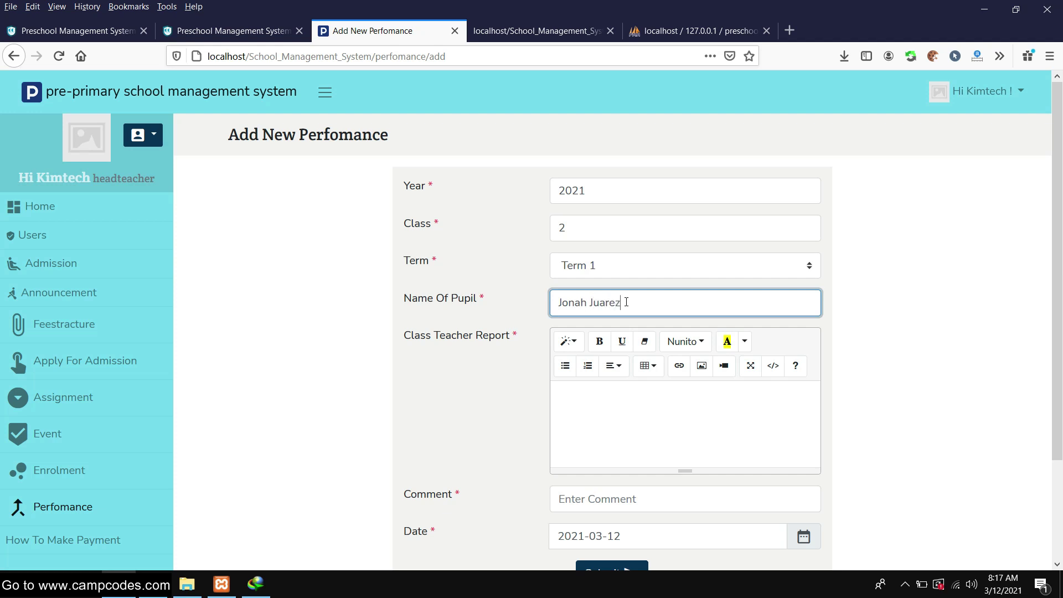
click(686, 399)
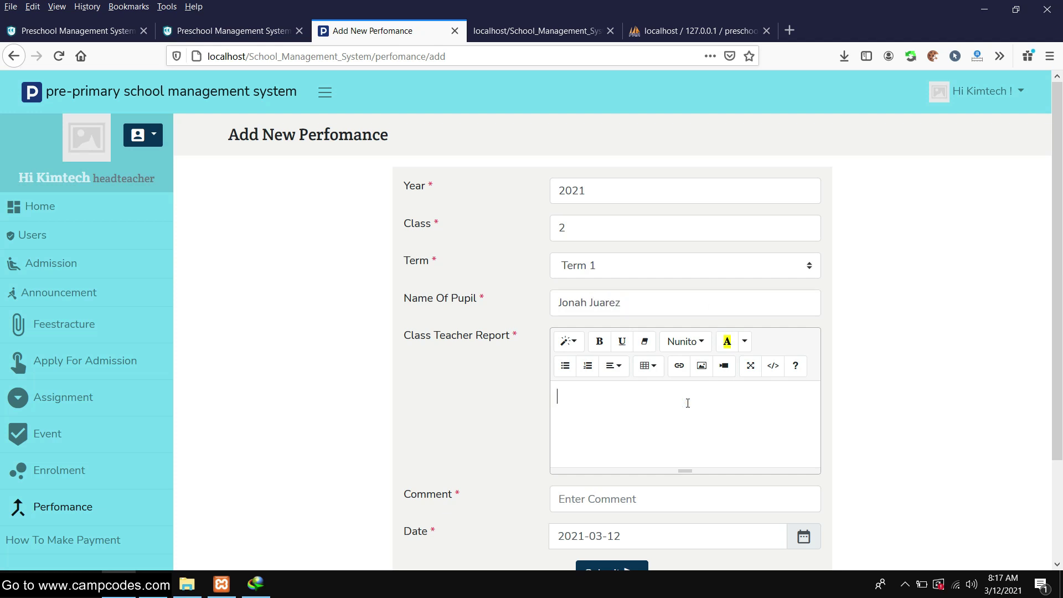
scroll(686, 403, down, 3)
click(632, 379)
text(Remarkable!)
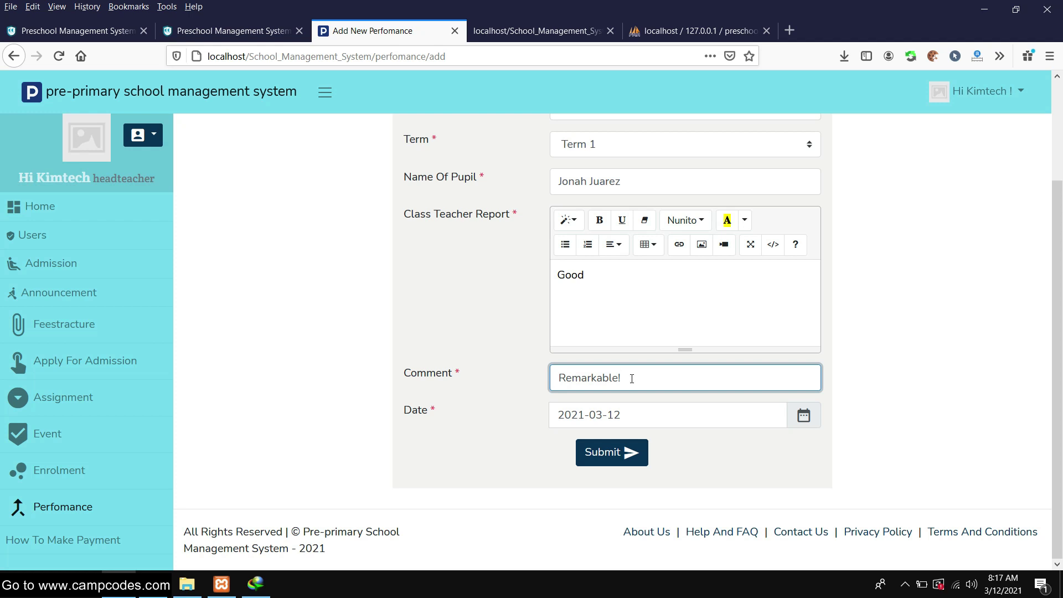
click(619, 453)
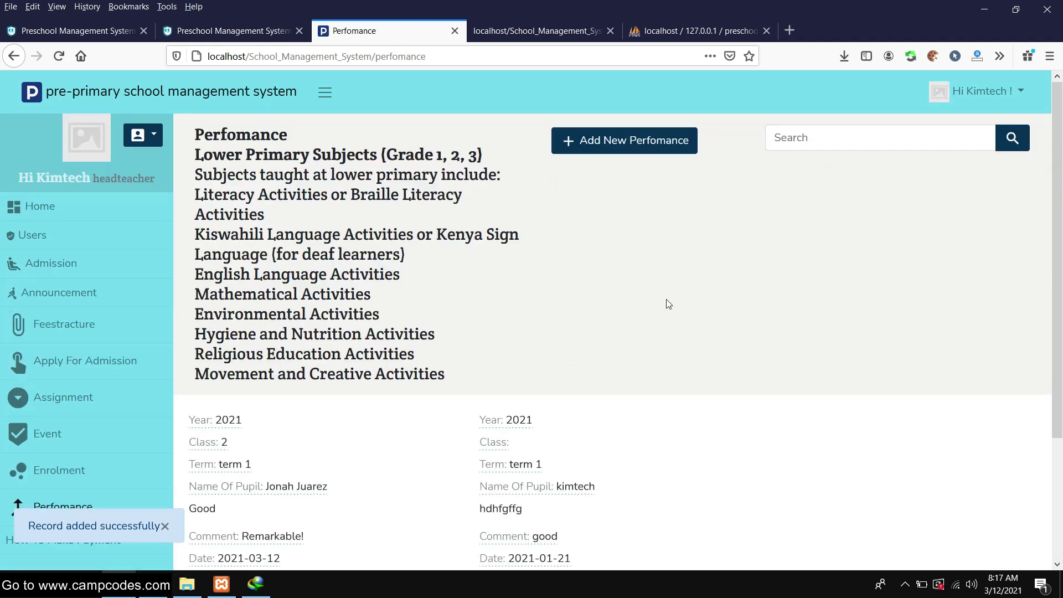
scroll(669, 304, down, 3)
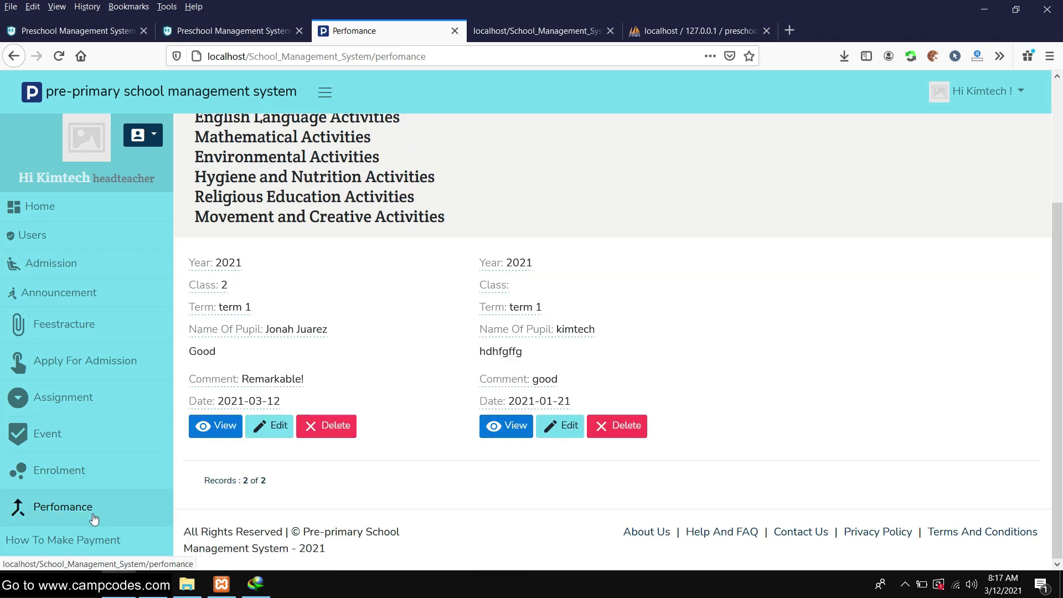
click(78, 537)
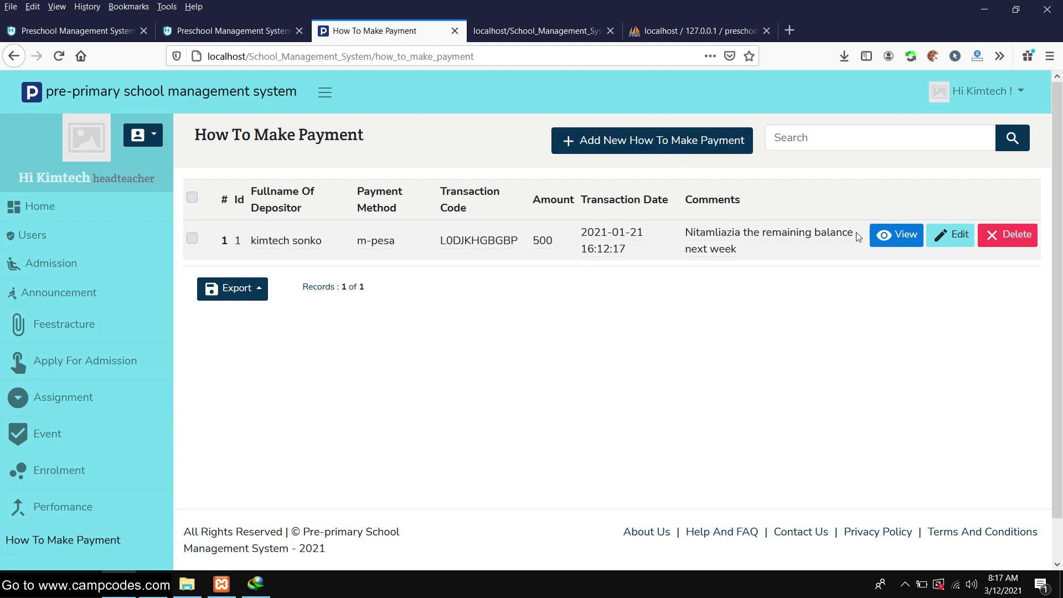
Start a new payment record for depositor Test using the Cash method
scroll(859, 236, down, 1)
scroll(679, 185, up, 1)
click(653, 141)
click(630, 190)
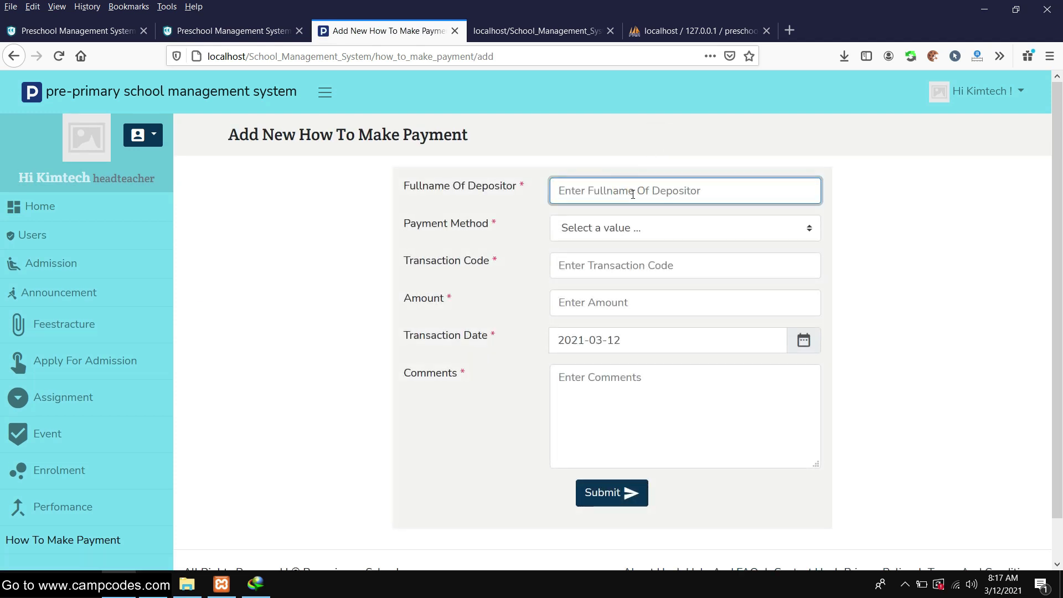
text(Tr)
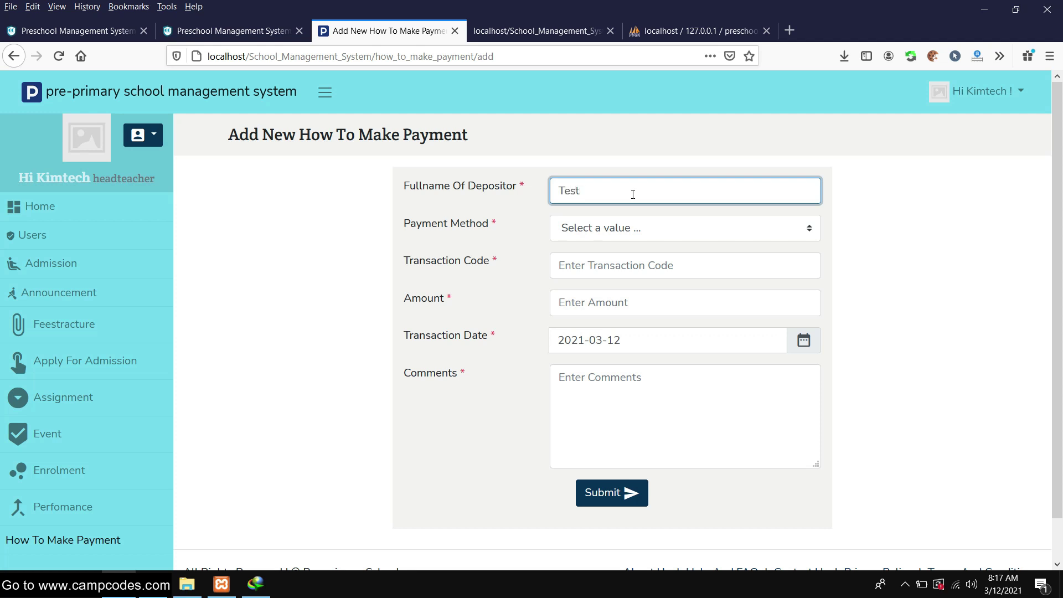
click(609, 229)
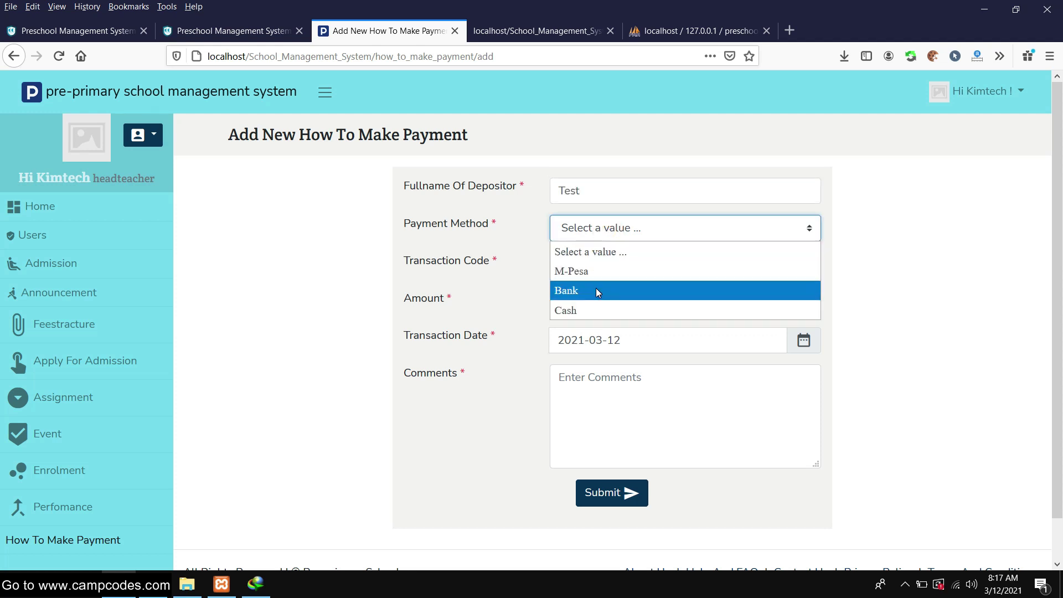
click(592, 316)
Enter transaction code 4324df43, amount 500 and comment 'Paid', then submit
click(603, 274)
text(4324)
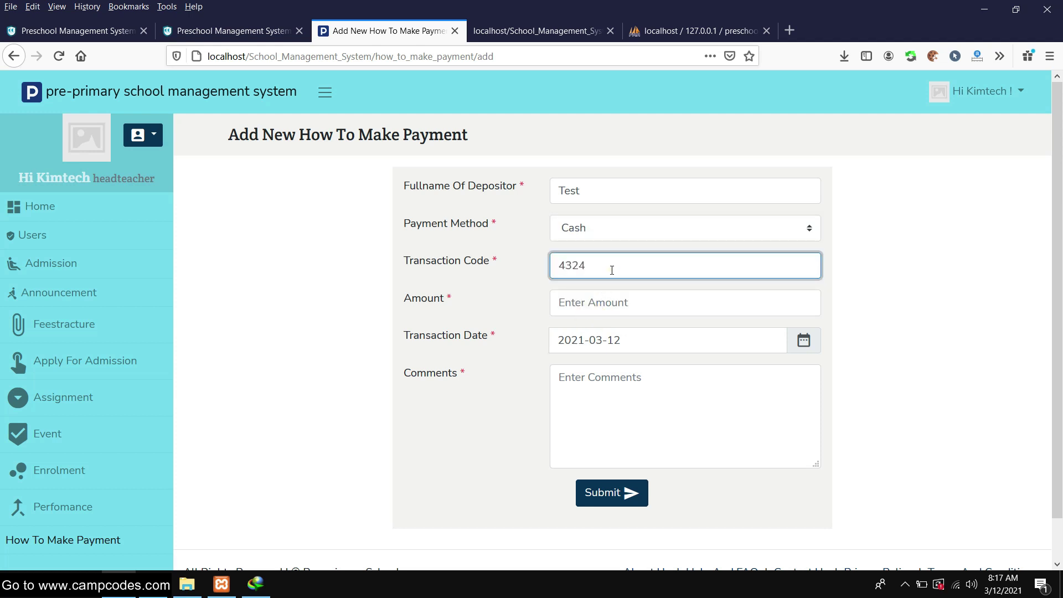
text(df43)
click(594, 297)
text(500)
click(631, 386)
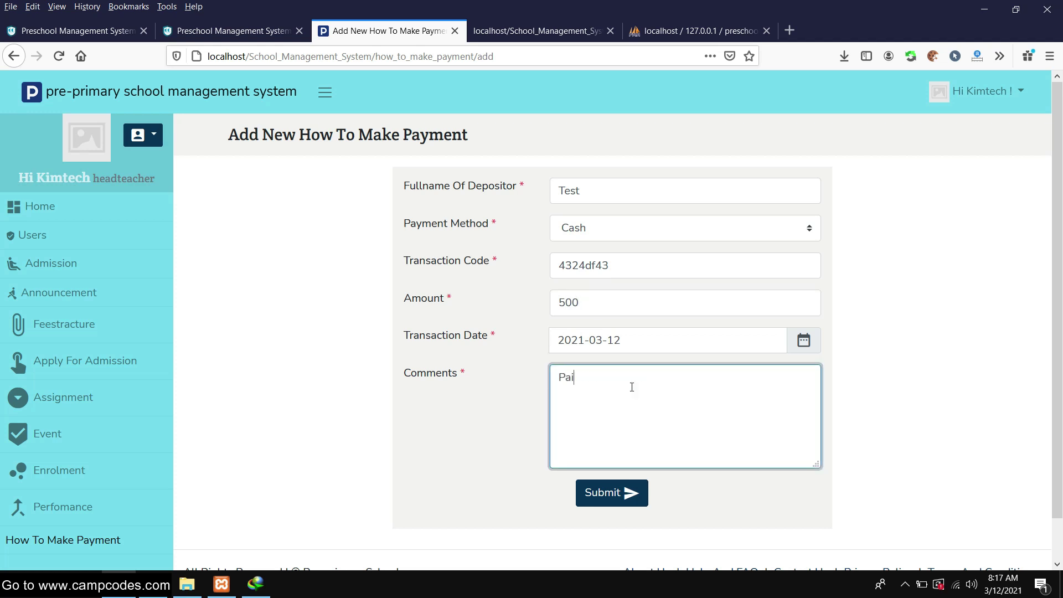
click(602, 492)
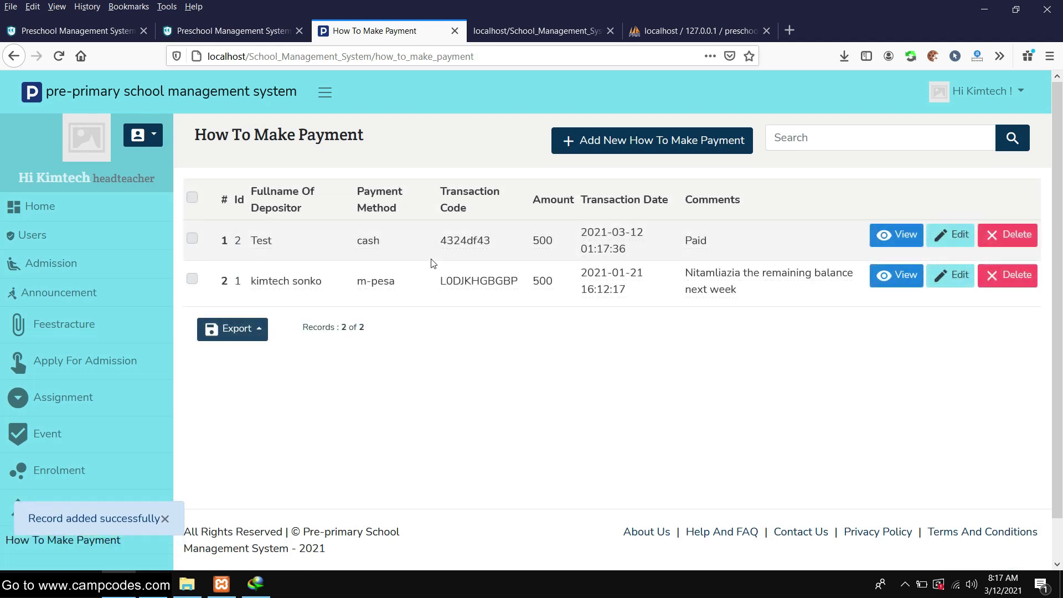
View the details of the older payment and the new Test payment
click(897, 277)
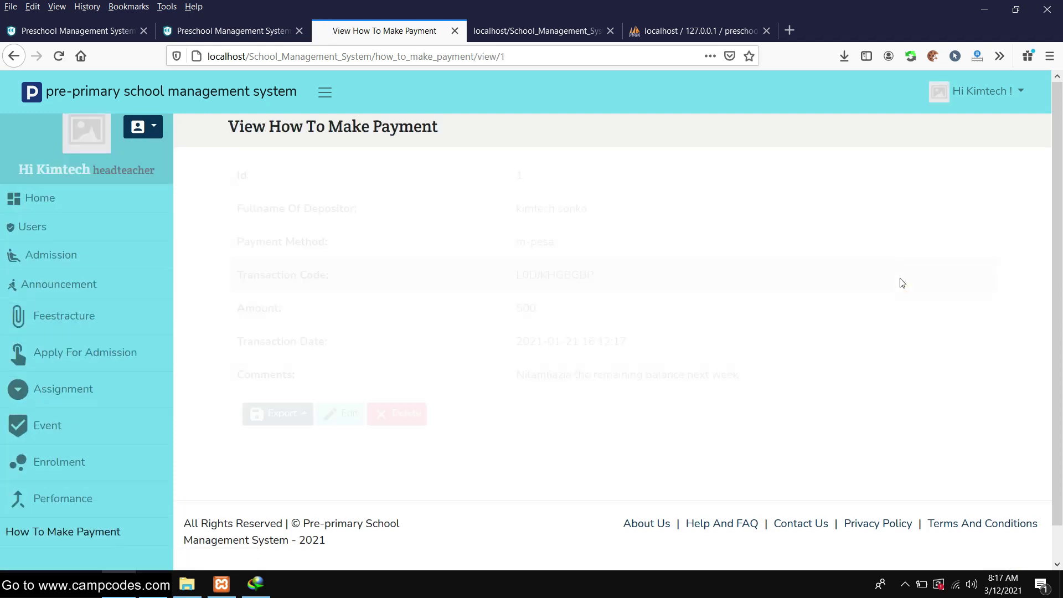
click(14, 56)
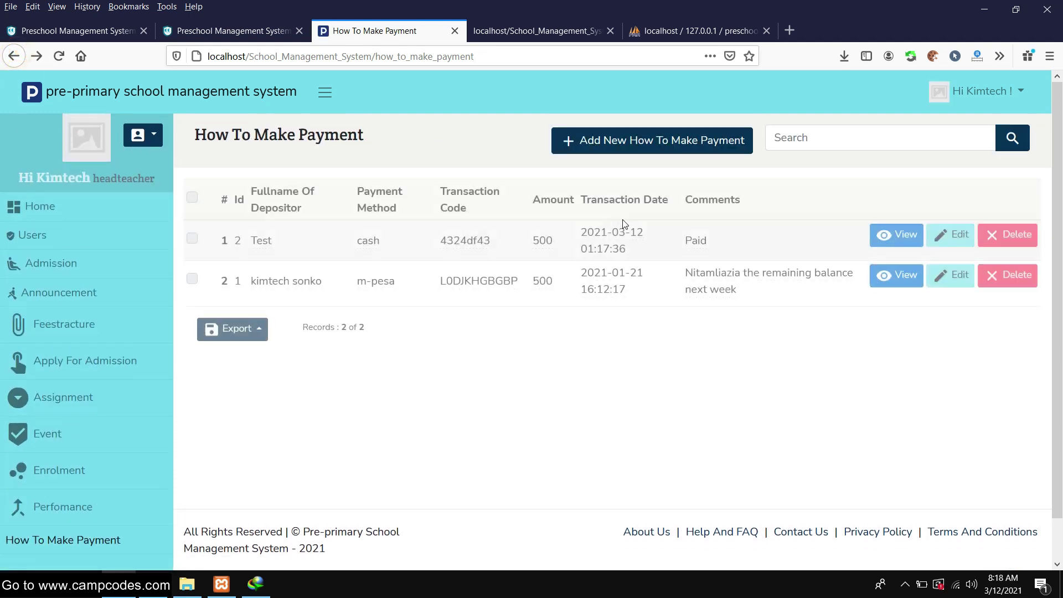
click(896, 235)
scroll(634, 253, down, 1)
scroll(634, 253, up, 1)
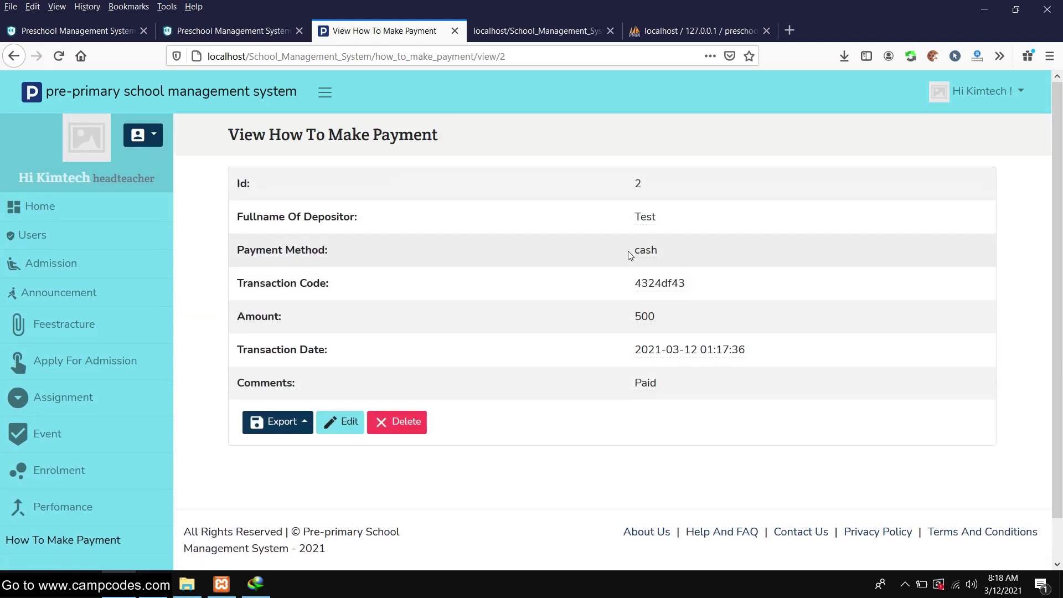
Export the Test payment record to a printable view, then close it
click(279, 422)
click(317, 299)
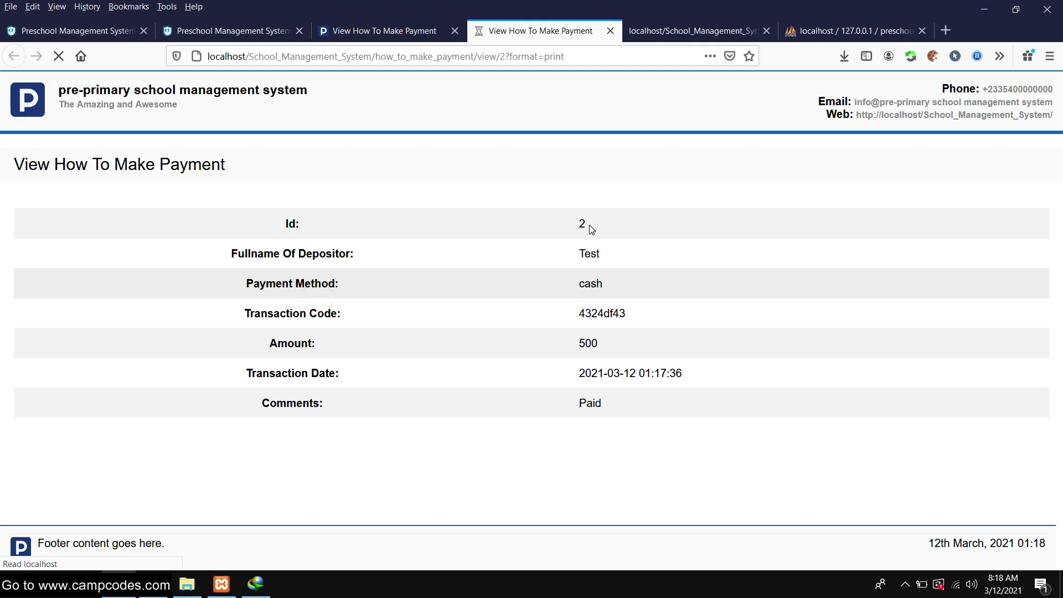
click(869, 535)
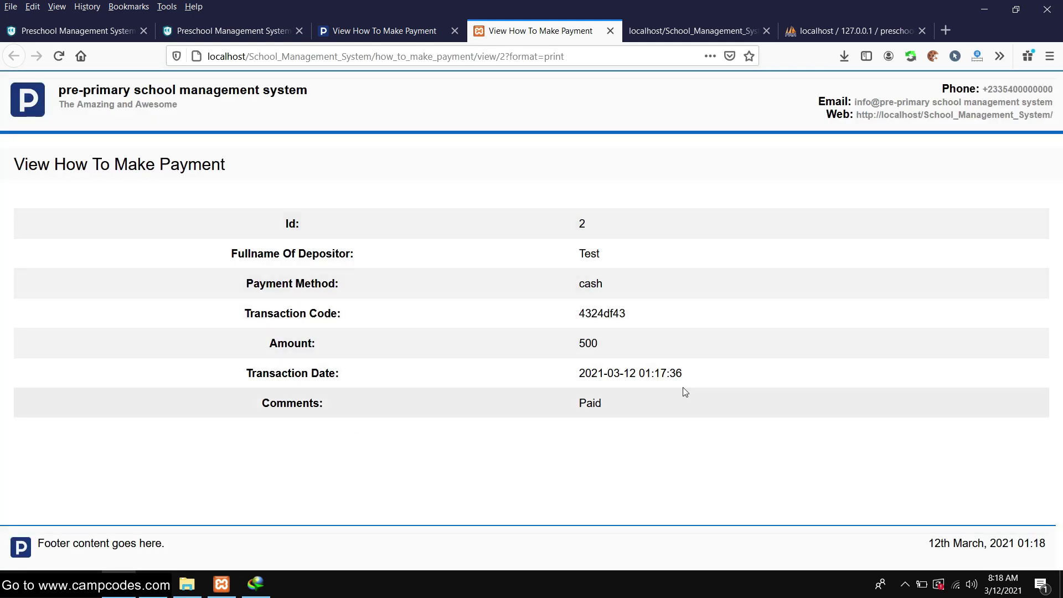
click(610, 30)
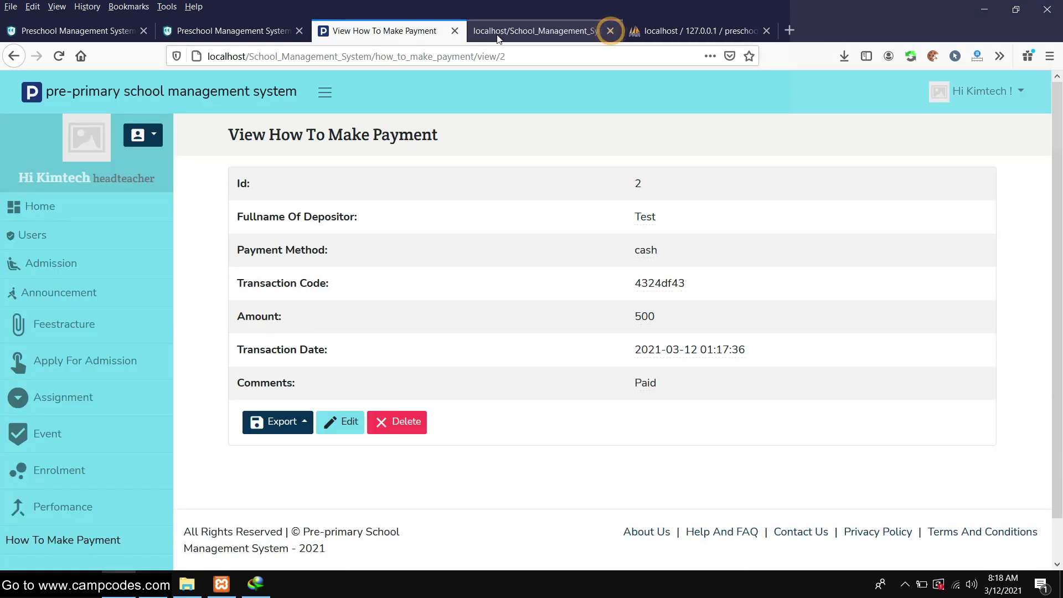
Look over the My Account details page and return to the dashboard
scroll(192, 346, down, 2)
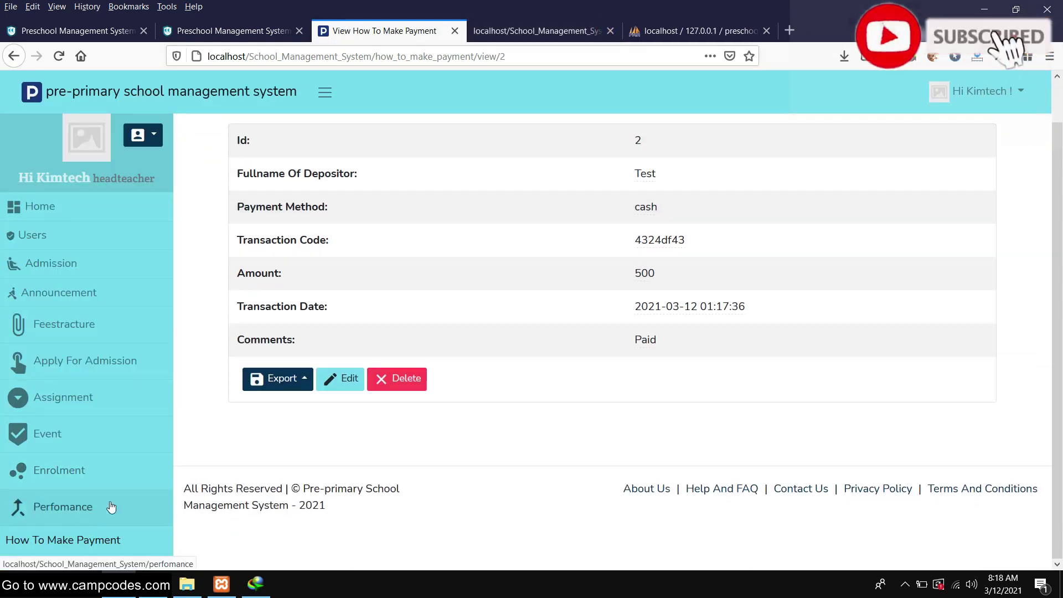
scroll(111, 498, up, 2)
click(87, 137)
scroll(574, 203, down, 3)
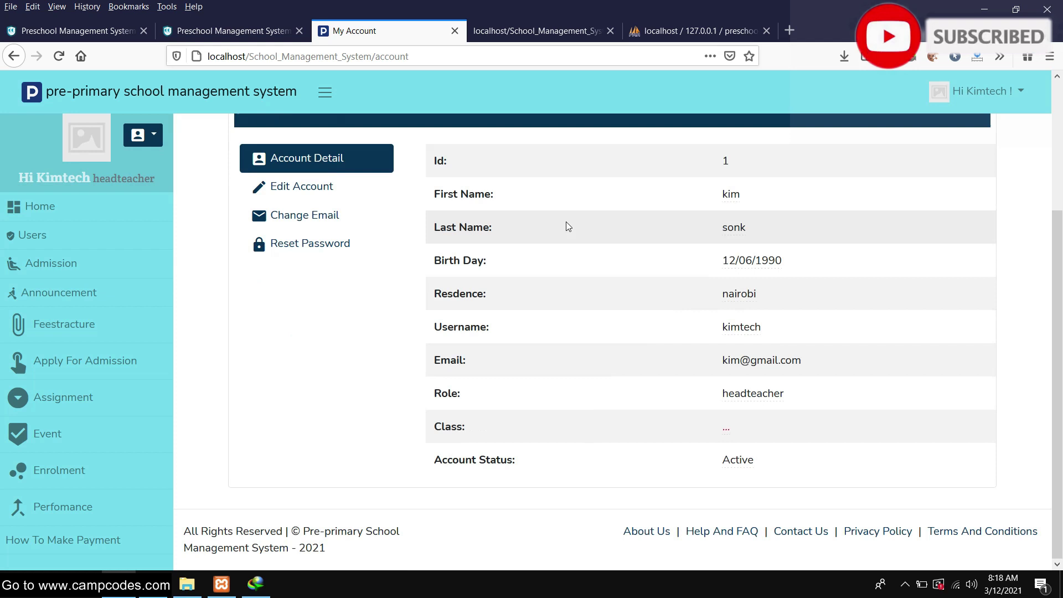
scroll(565, 224, up, 2)
scroll(565, 227, down, 2)
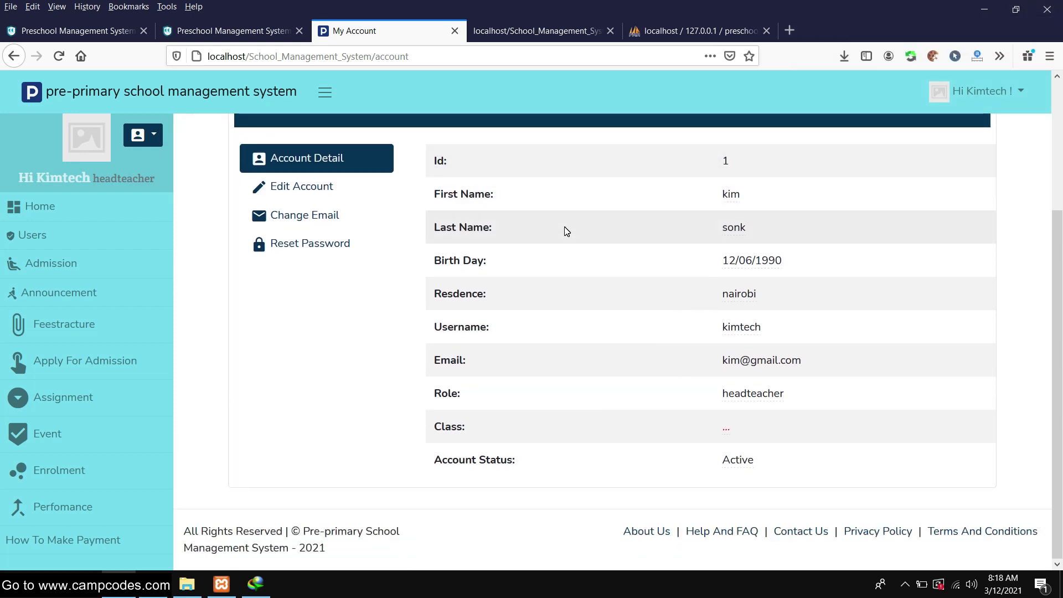
scroll(566, 230, up, 3)
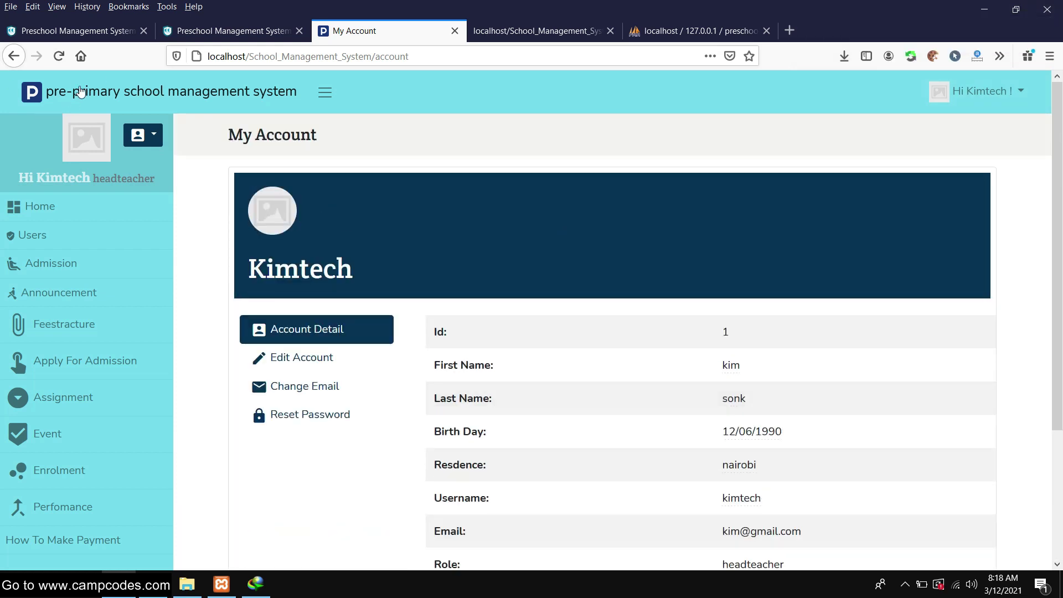
click(81, 91)
scroll(692, 242, down, 2)
Browse the About Us and Help/FAQ pages from the dashboard
click(648, 485)
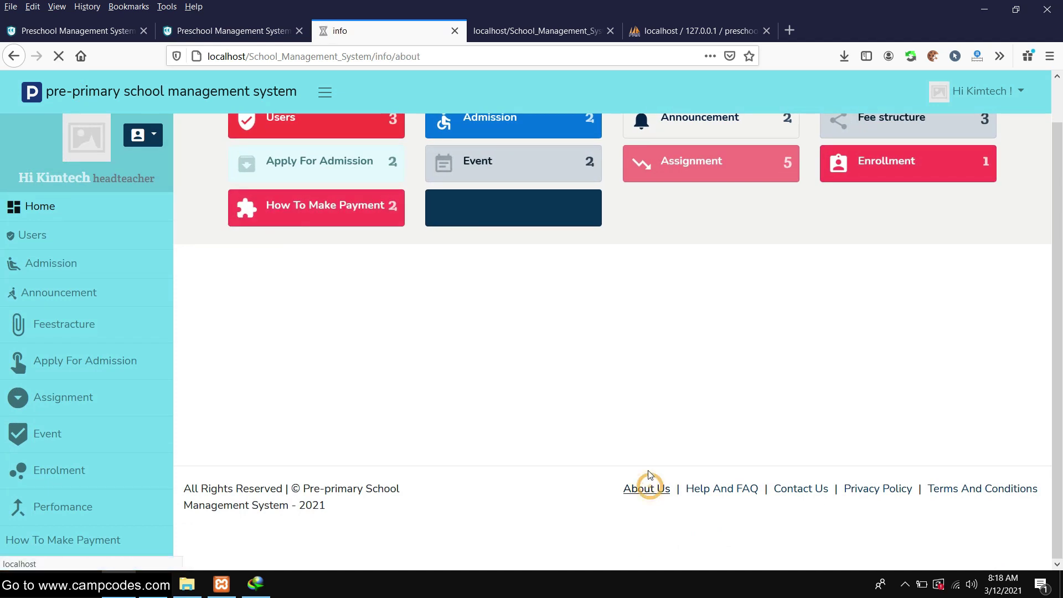
click(15, 61)
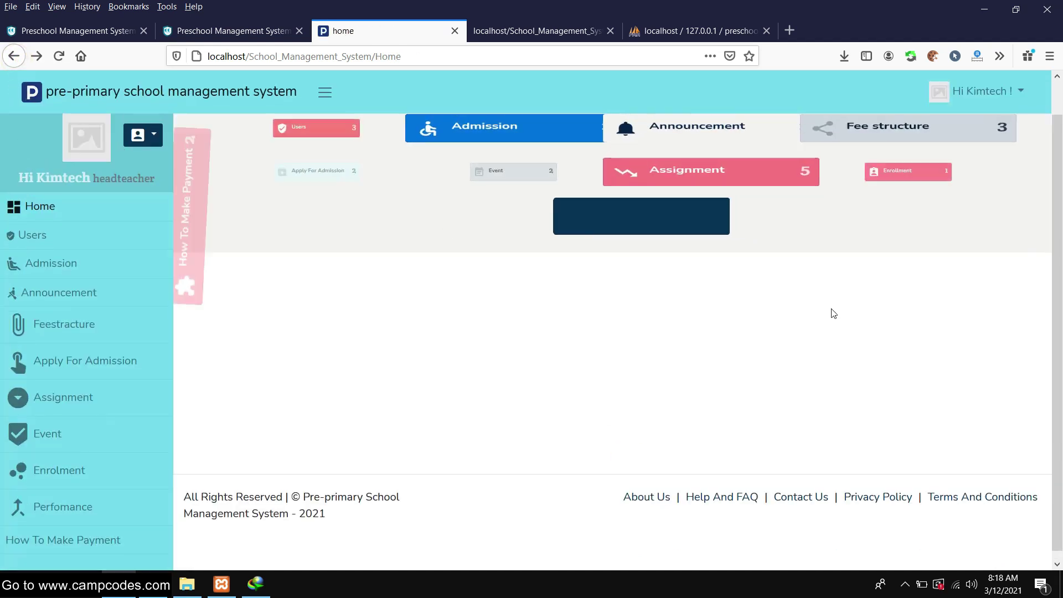
click(735, 491)
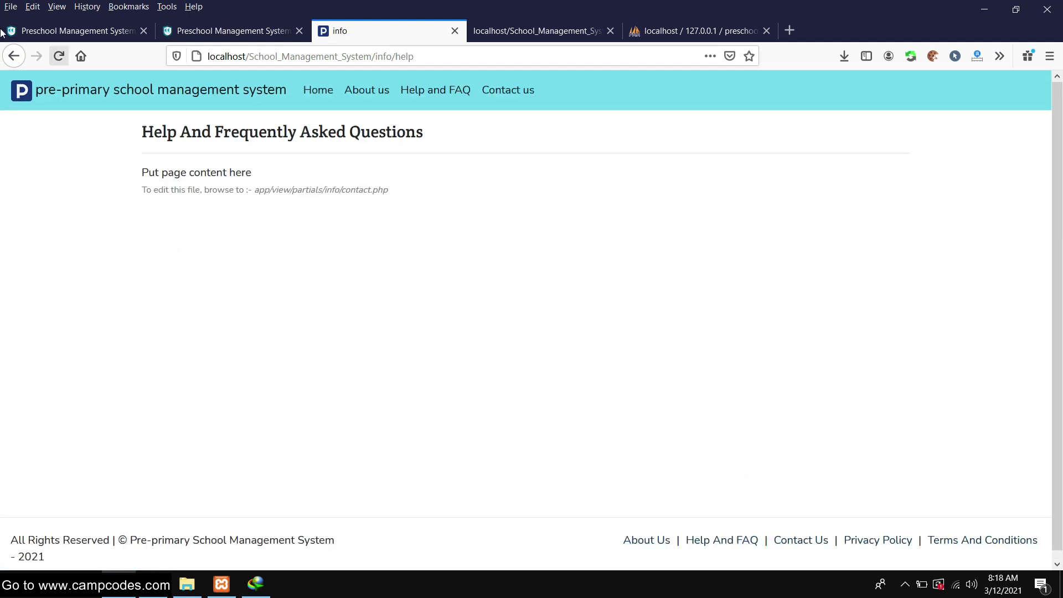
click(13, 56)
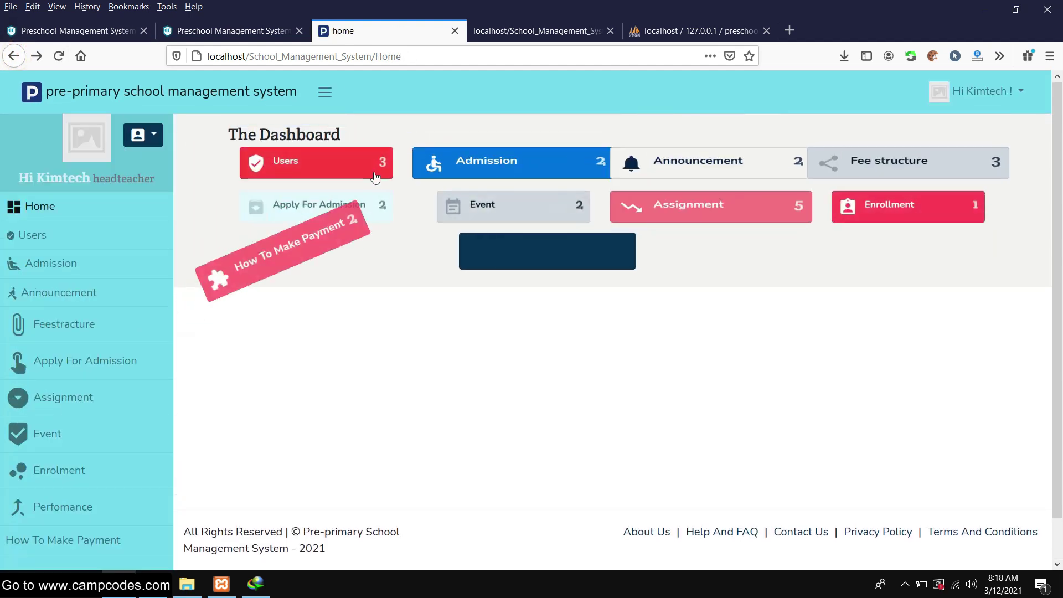
Reopen My Account from the profile menu, then go back to the dashboard
click(145, 135)
click(145, 173)
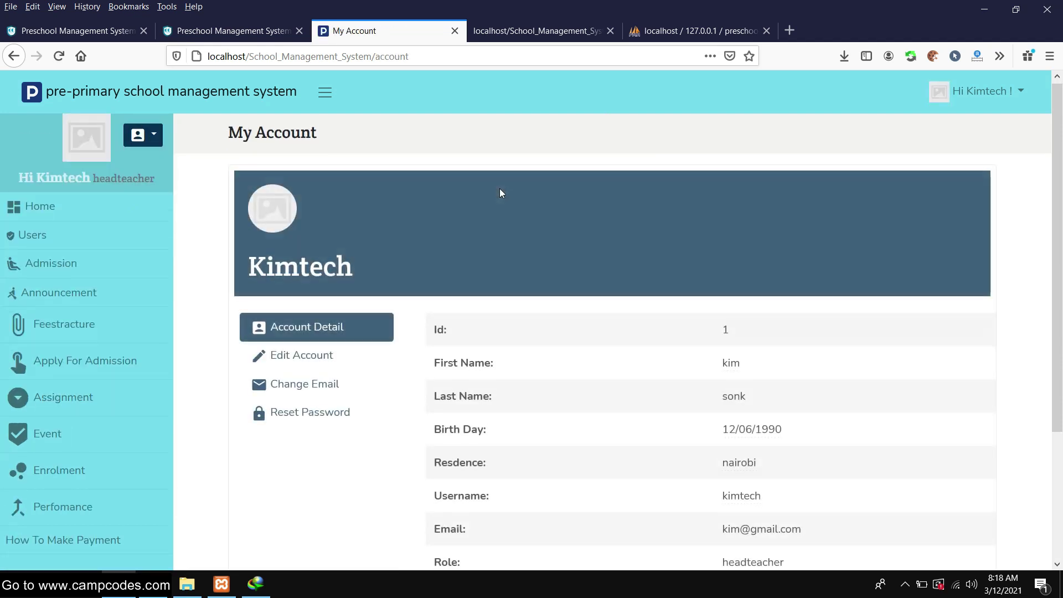
scroll(499, 191, down, 3)
scroll(501, 193, up, 3)
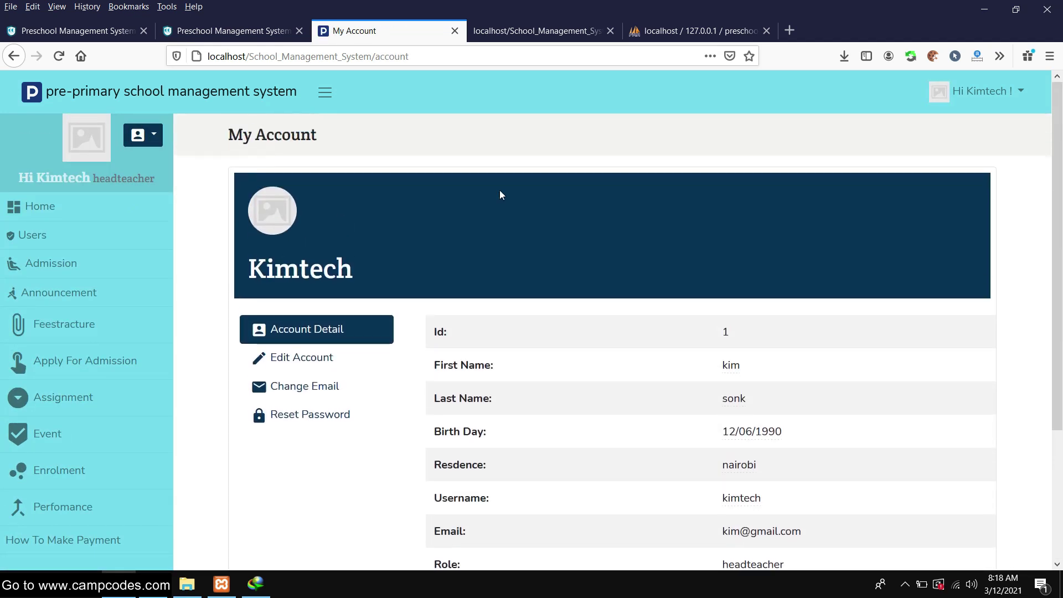
click(13, 56)
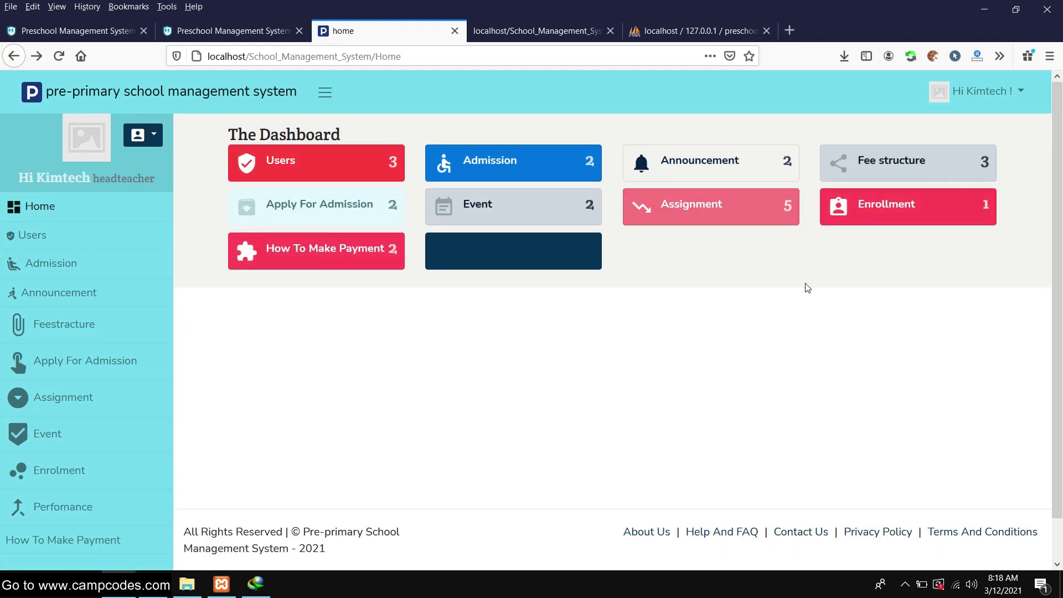